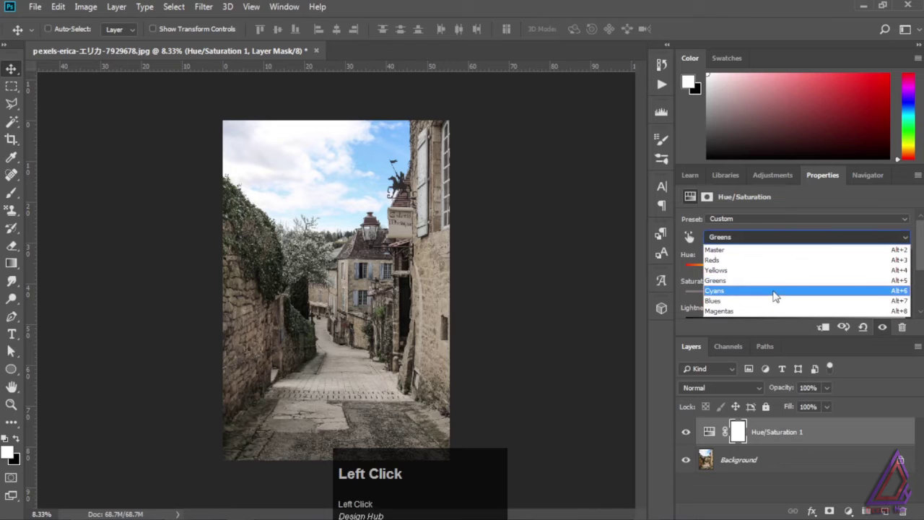
# Set the lightness of the Cyans range to about -65 in the Hue/Saturation adjustment.
pyautogui.click(776, 291)
pyautogui.moveTo(920, 260); pyautogui.dragTo(919, 278)
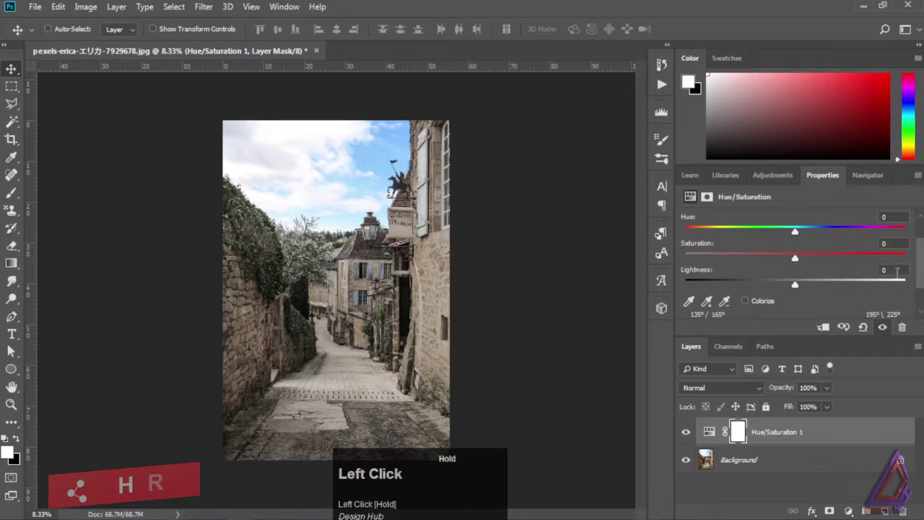
pyautogui.moveTo(795, 288); pyautogui.dragTo(794, 288)
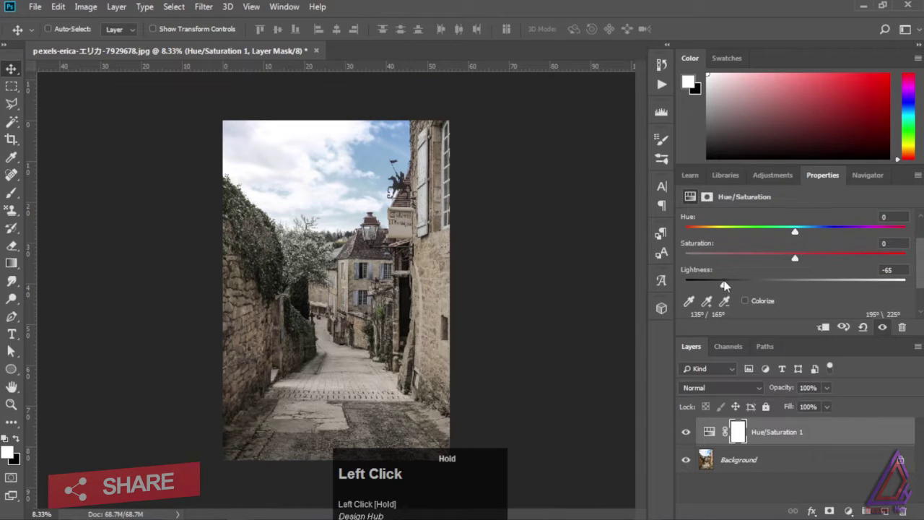
# Darken the Blues range in the Hue/Saturation adjustment to a lightness of about -50.
pyautogui.scroll(2, 845, 246)
pyautogui.click(844, 232)
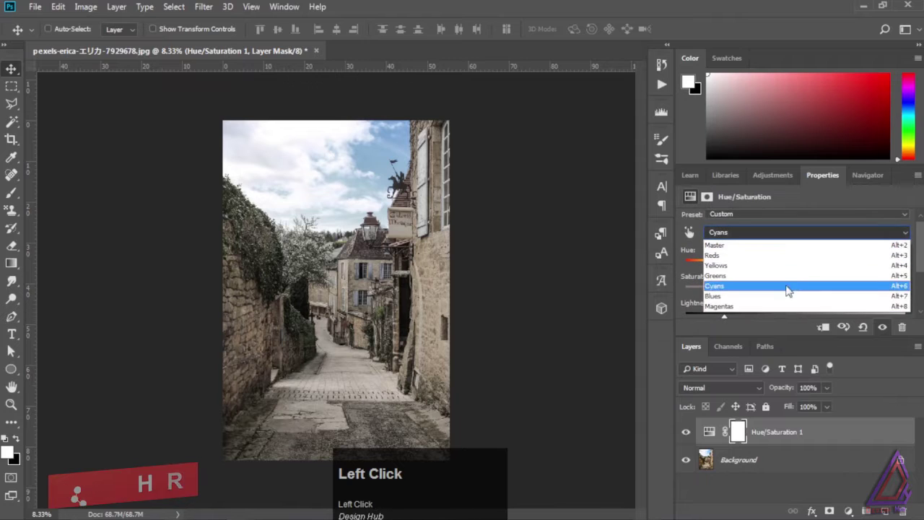
pyautogui.click(788, 296)
pyautogui.scroll(-2, 830, 286)
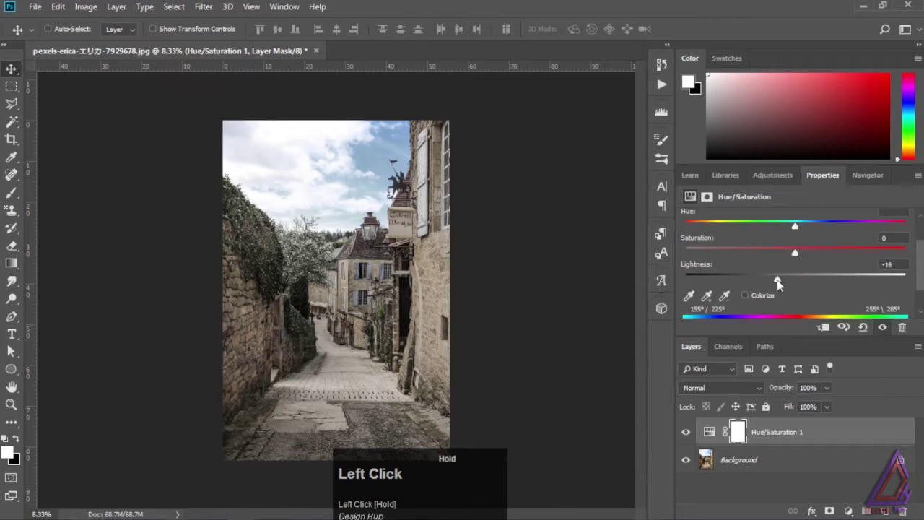
pyautogui.moveTo(776, 280); pyautogui.dragTo(734, 280)
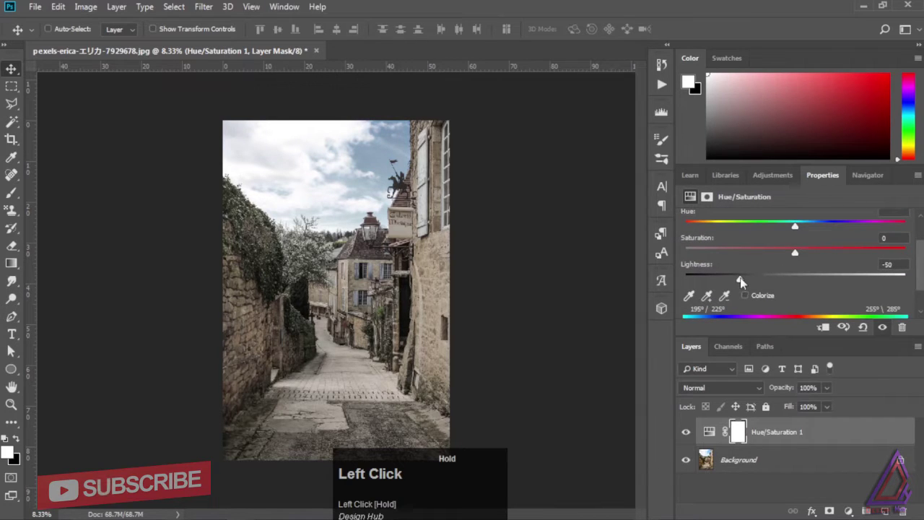
# Lower the lightness of the Magentas range to -64 in the Hue/Saturation adjustment.
pyautogui.scroll(2, 844, 260)
pyautogui.click(844, 237)
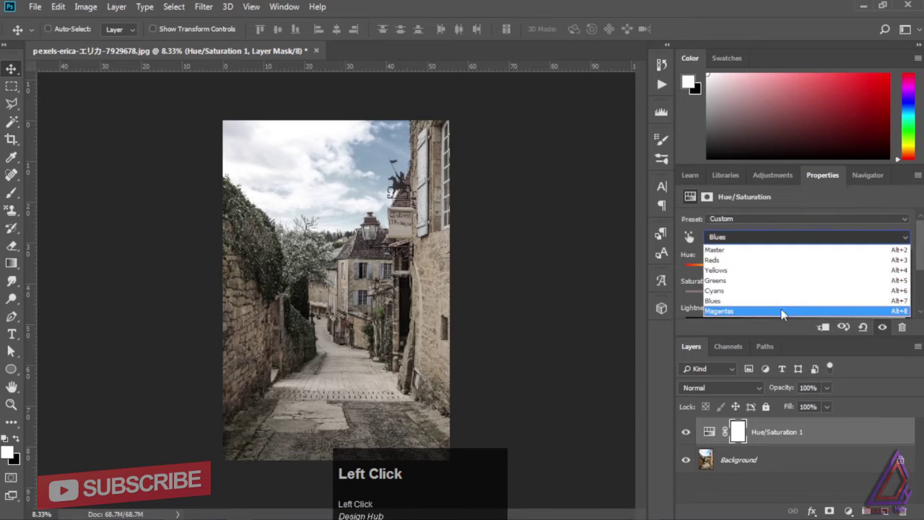
pyautogui.click(784, 311)
pyautogui.scroll(-2, 900, 272)
pyautogui.moveTo(794, 251); pyautogui.dragTo(724, 255)
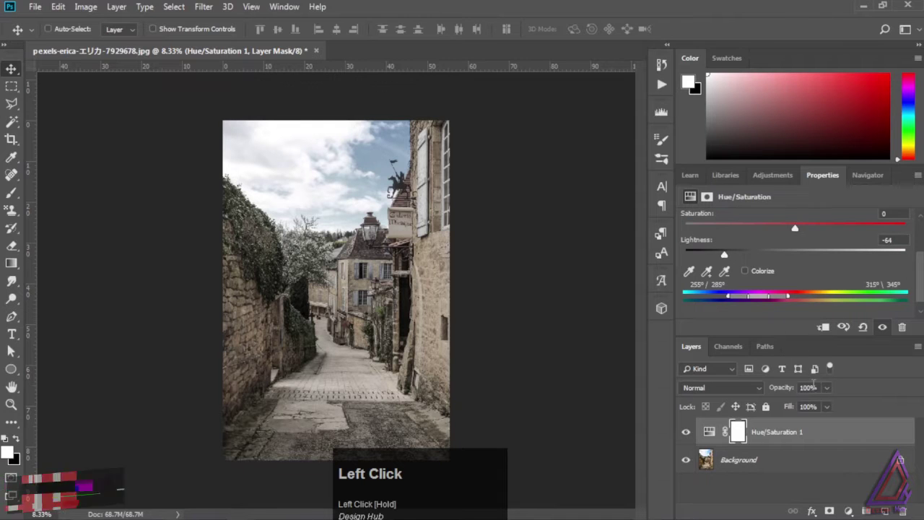
# Add a Photo Filter adjustment layer above Hue/Saturation 1 and set its density to 100%.
pyautogui.click(848, 511)
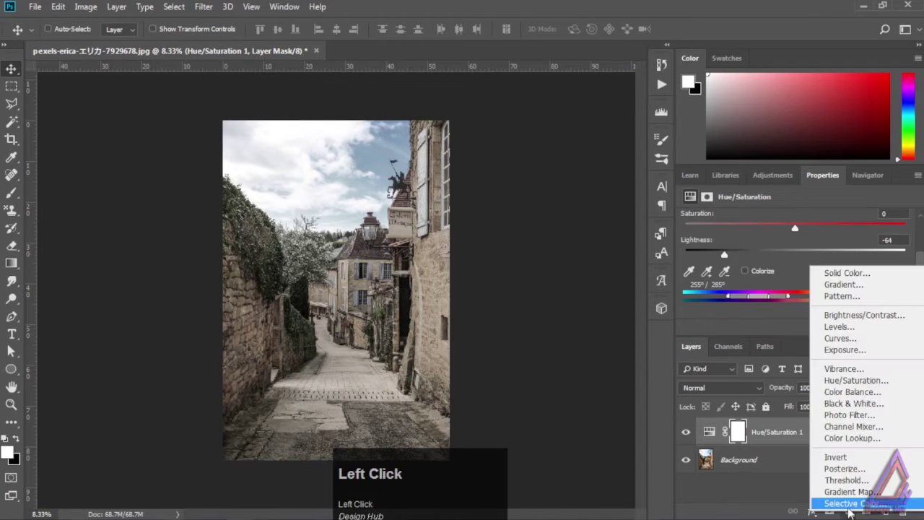
pyautogui.click(865, 417)
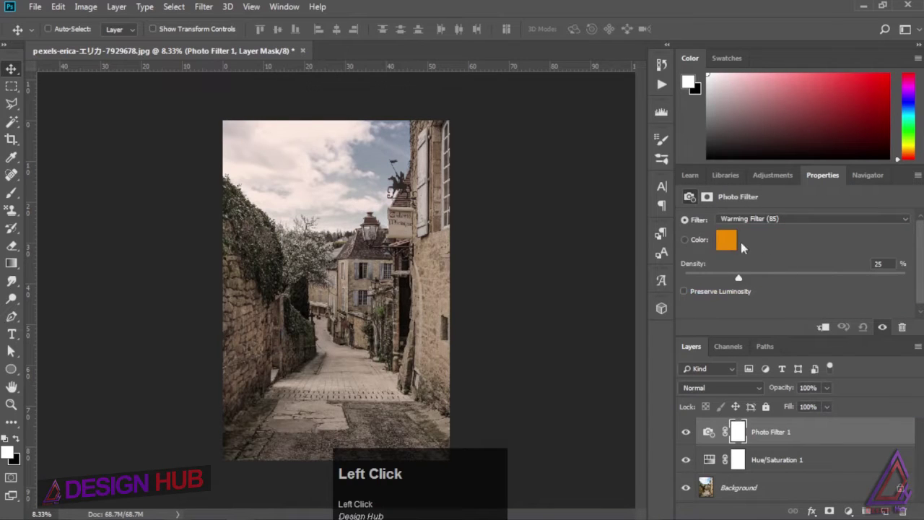
pyautogui.moveTo(739, 278); pyautogui.dragTo(770, 280)
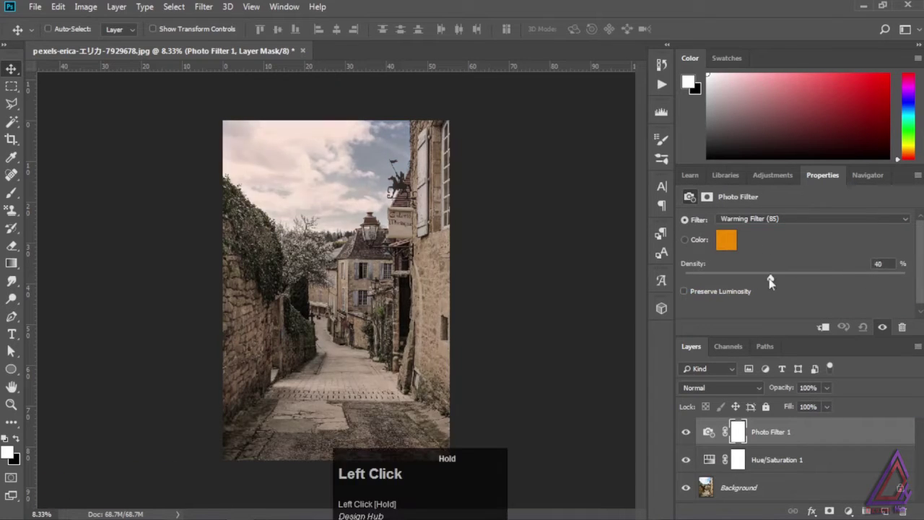
# Change the photo filter's colour to dark blue with the hex code 1d4674.
pyautogui.click(726, 244)
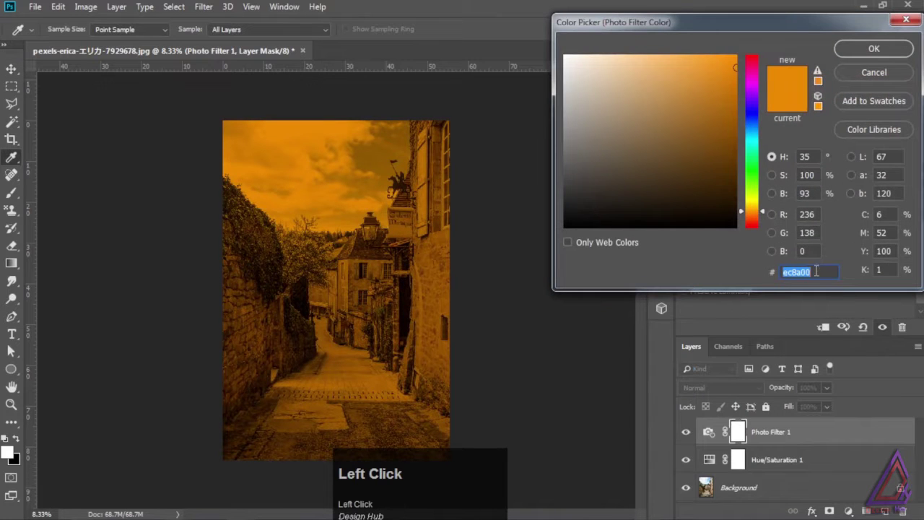
pyautogui.write('1d')
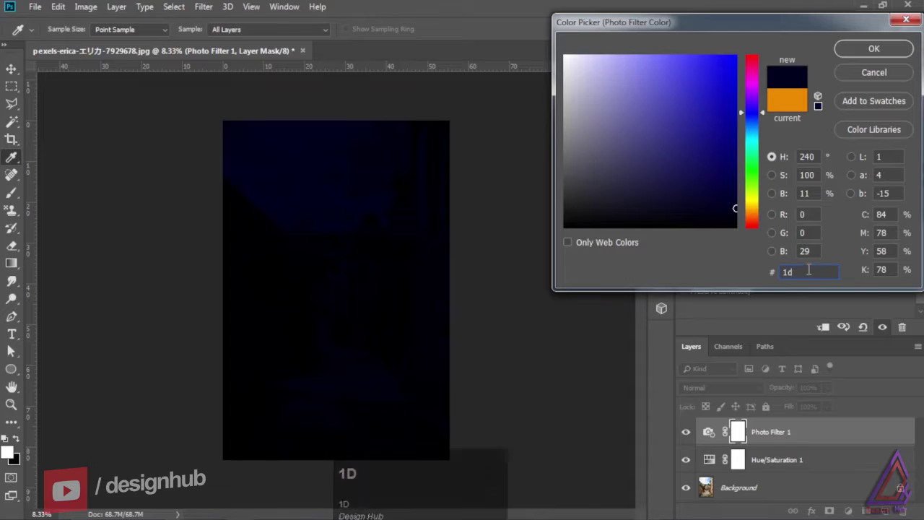
pyautogui.write('4674')
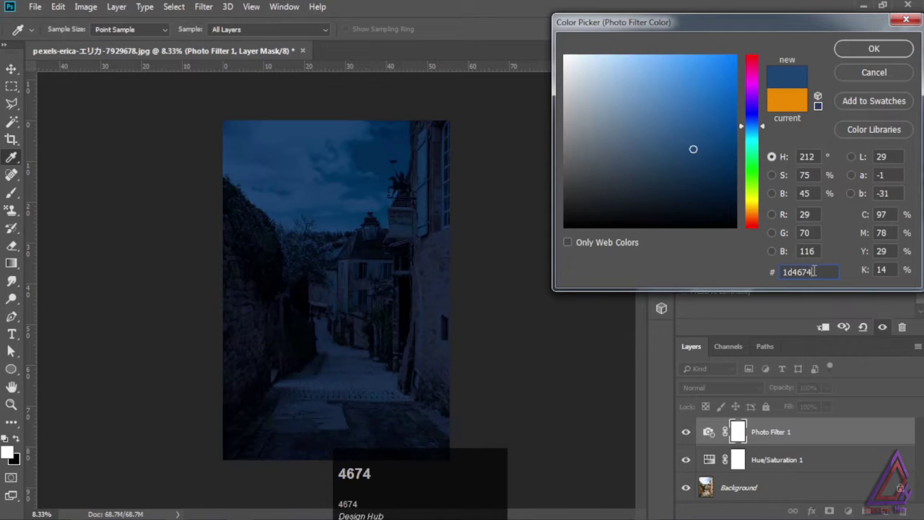
pyautogui.click(873, 51)
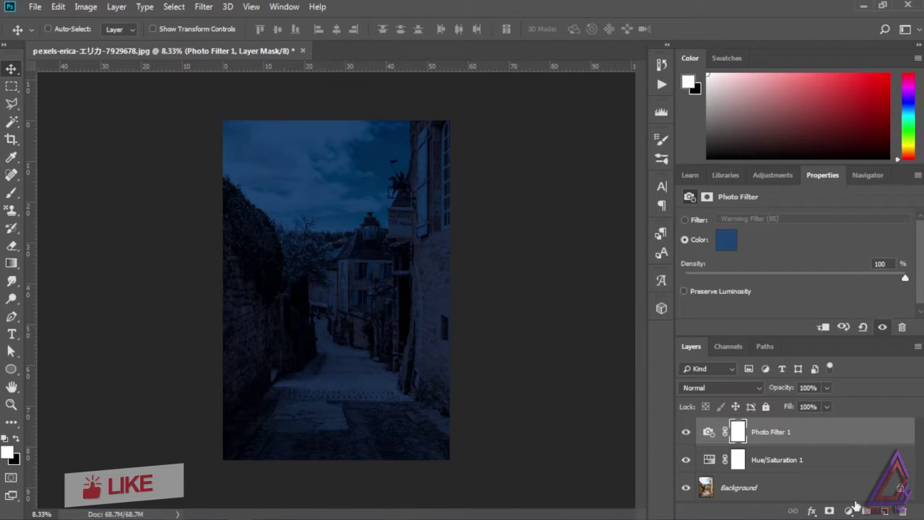
# Create a new empty layer above Photo Filter 1 and activate the Polygonal Lasso tool.
pyautogui.click(884, 510)
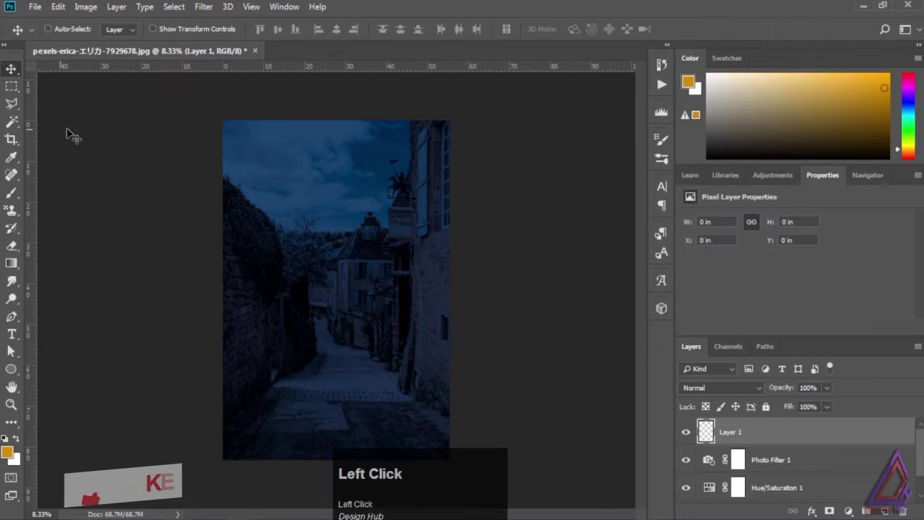
pyautogui.click(12, 104)
pyautogui.click(78, 117)
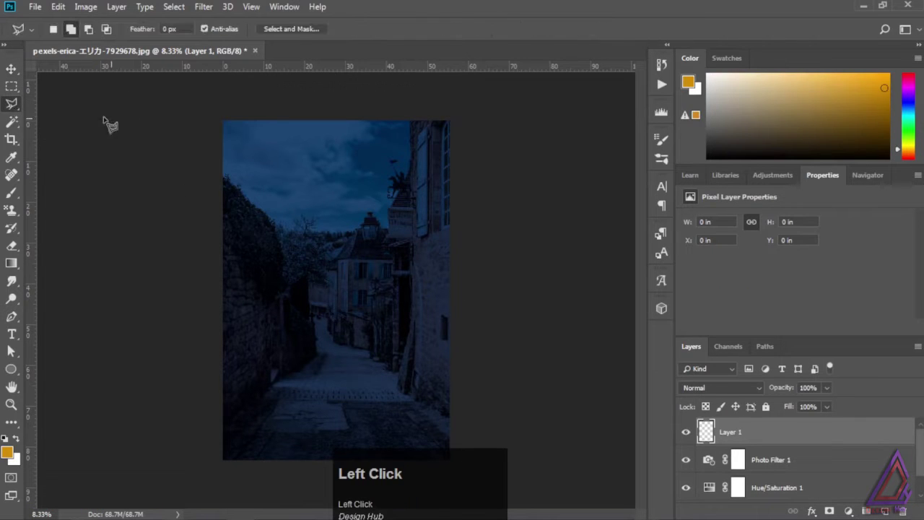
# Hide the Photo Filter 1 layer and select the glass of the smaller wall lantern with the Polygonal Lasso.
pyautogui.click(686, 459)
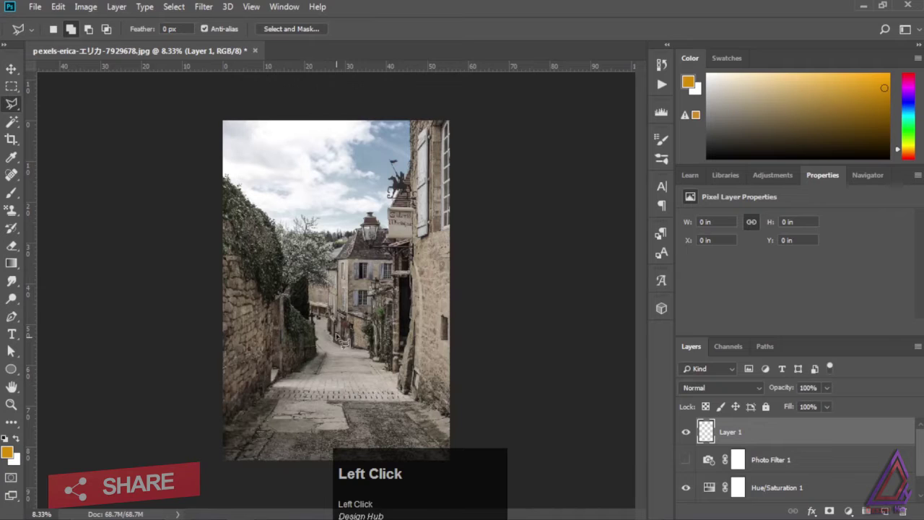
pyautogui.hotkey('ctrl', '=')
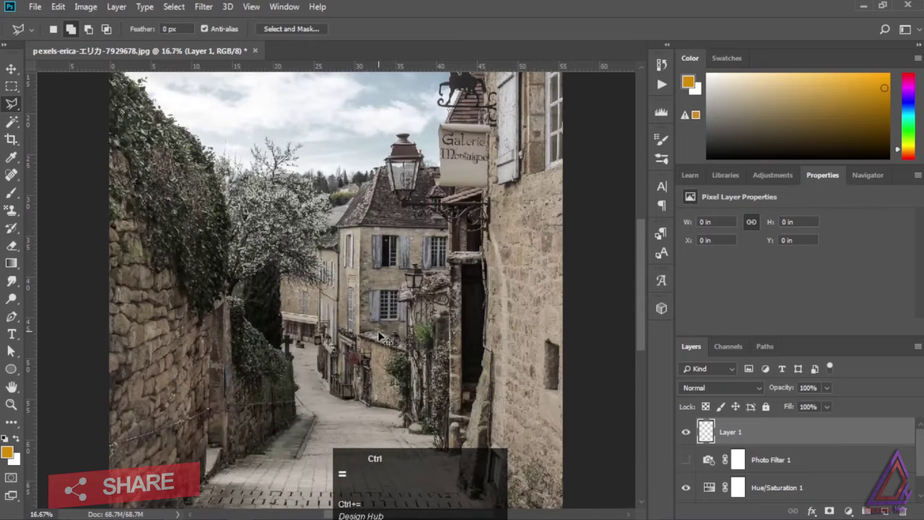
pyautogui.hotkey('ctrl', '=')
pyautogui.press('space')
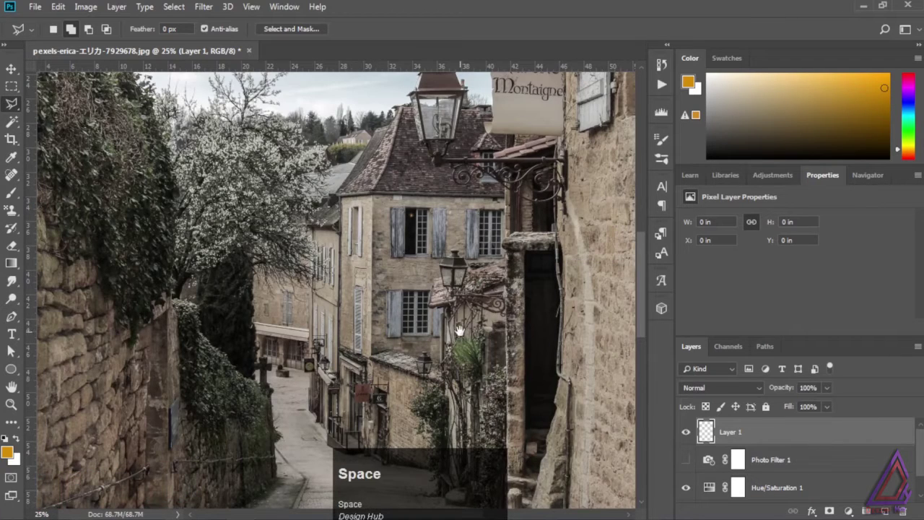
pyautogui.moveTo(459, 331); pyautogui.dragTo(425, 289)
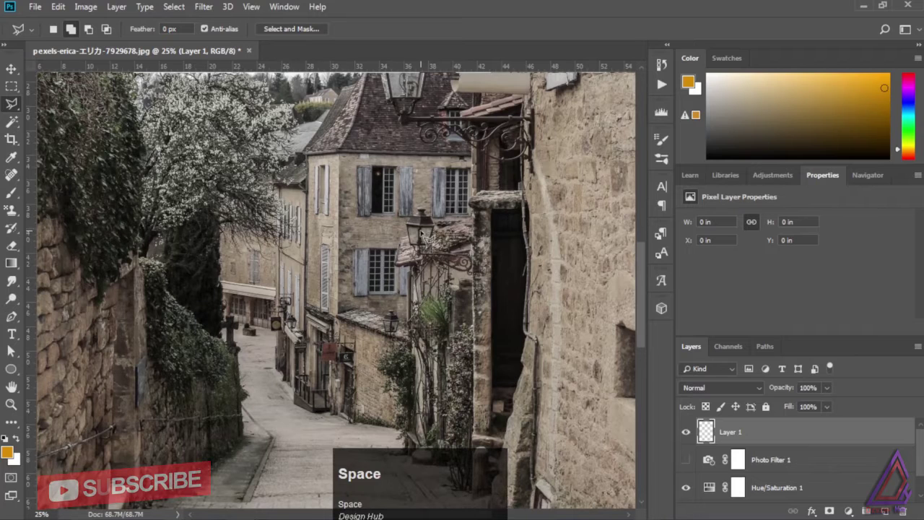
pyautogui.click(426, 232)
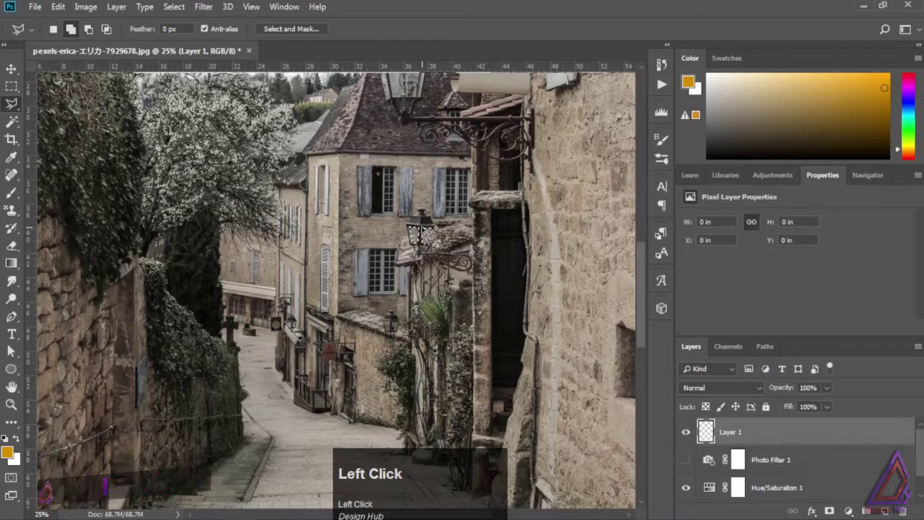
# Add the glass of the large lantern beside the Galerie Montaigne sign to the selection.
pyautogui.press('space')
pyautogui.moveTo(445, 130); pyautogui.dragTo(449, 258)
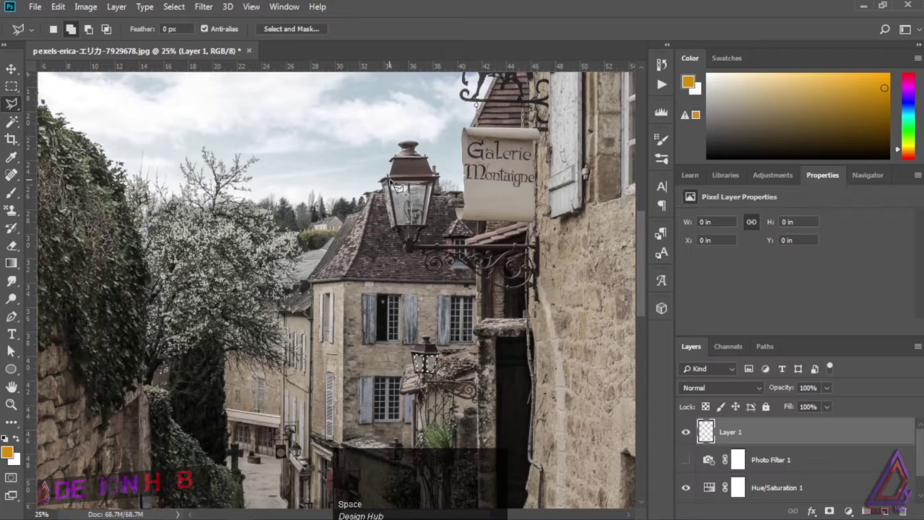
pyautogui.click(394, 189)
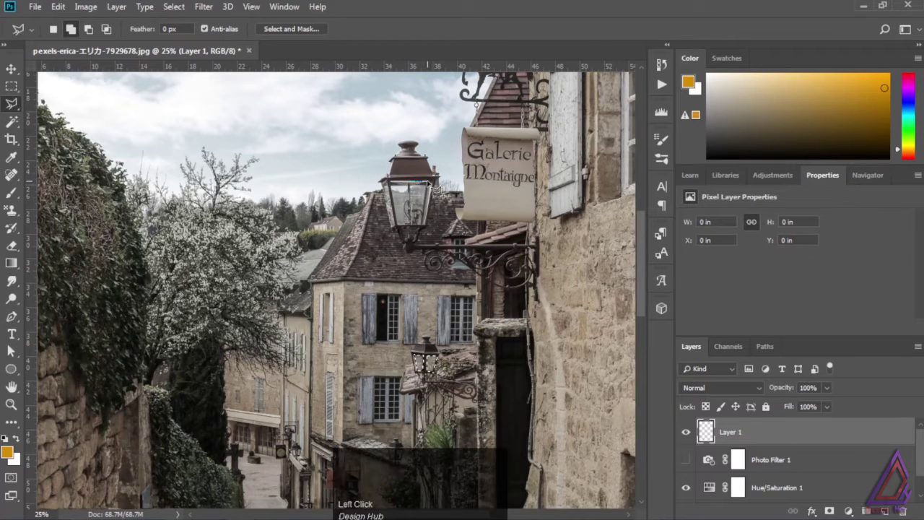
pyautogui.click(435, 186)
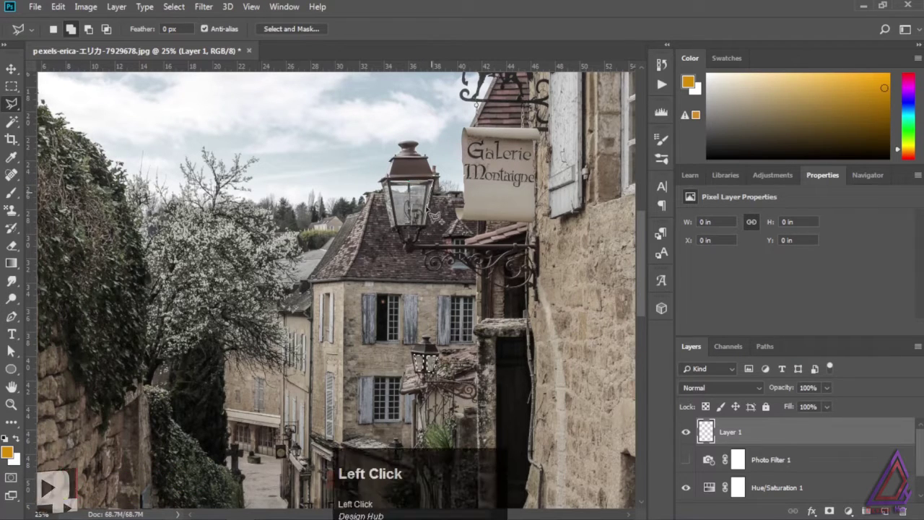
pyautogui.click(424, 225)
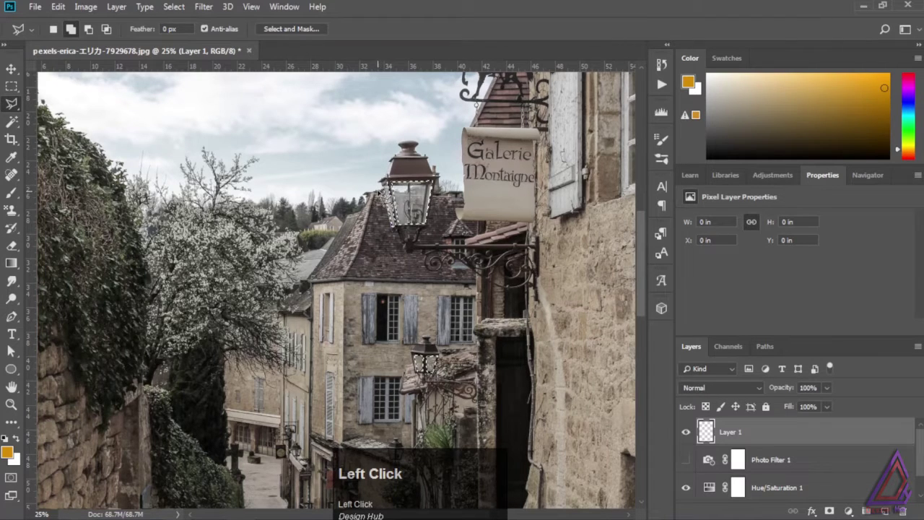
# Add the glass of the distant street lantern above the La Lanterne sign to the selection.
pyautogui.press('space')
pyautogui.moveTo(354, 324); pyautogui.dragTo(433, 238)
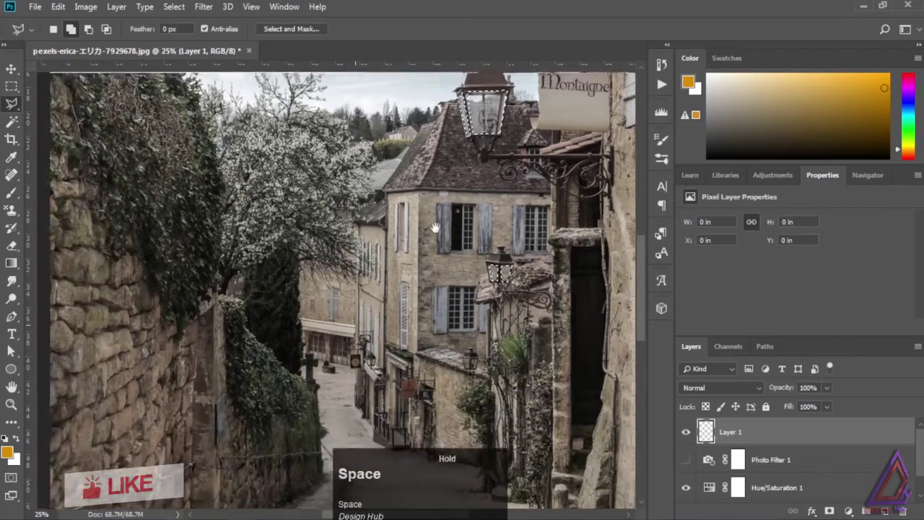
pyautogui.hotkey('ctrl', '=')
pyautogui.hotkey('ctrl', '=')
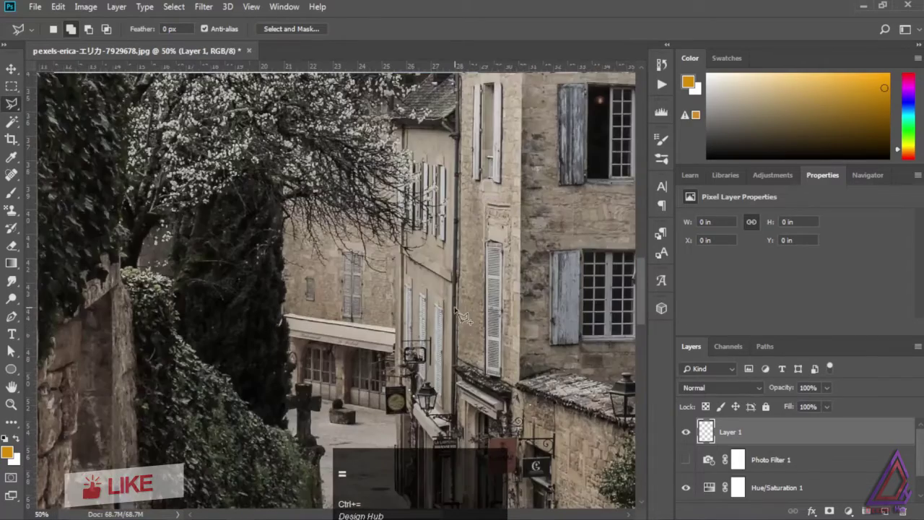
pyautogui.hotkey('ctrl', '=')
pyautogui.moveTo(453, 327); pyautogui.dragTo(480, 201)
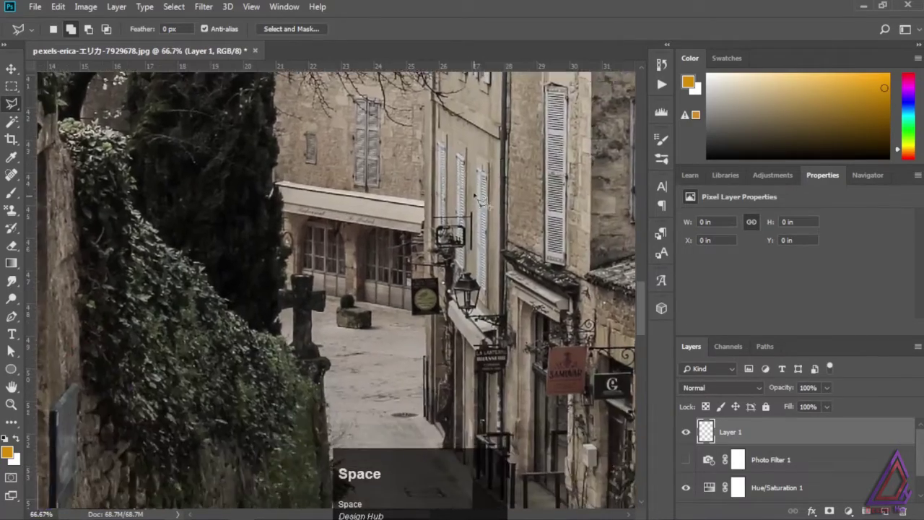
pyautogui.click(466, 297)
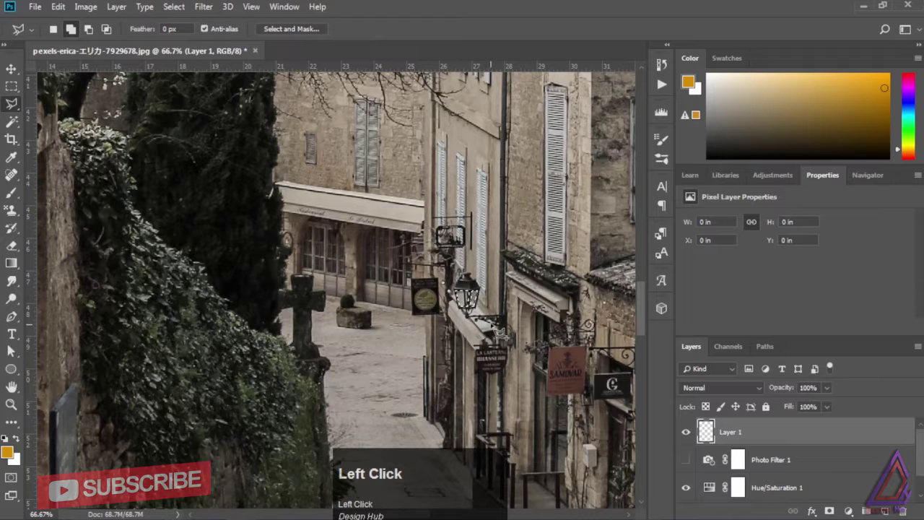
# Add the two small spots below and beside the red and black shop signs to the selection.
pyautogui.press('space')
pyautogui.moveTo(520, 426); pyautogui.dragTo(475, 294)
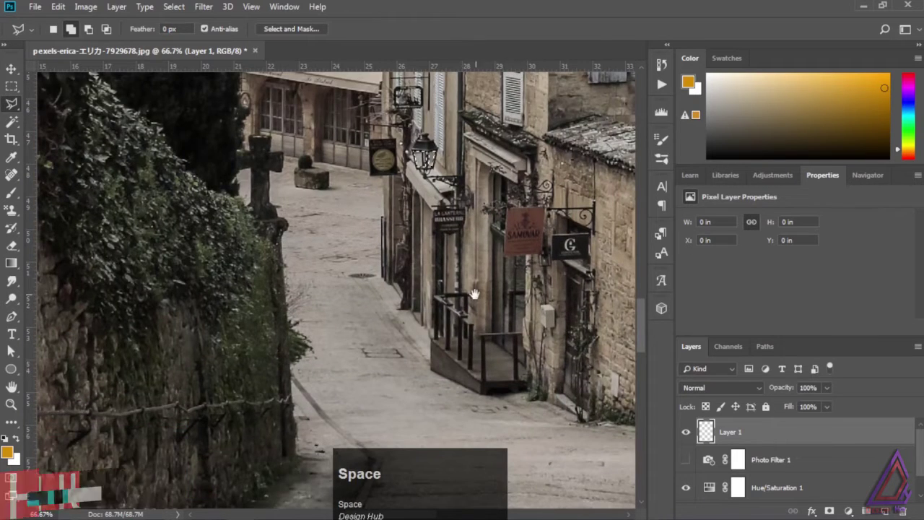
pyautogui.click(543, 258)
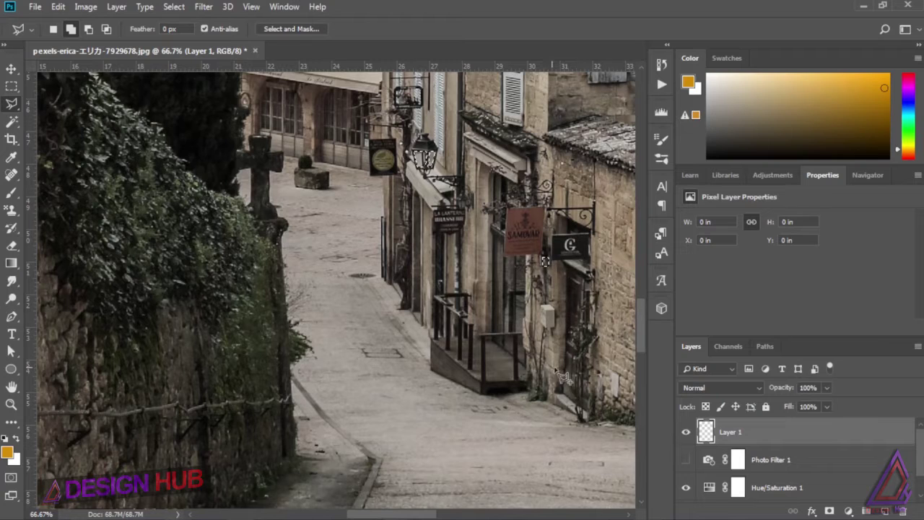
pyautogui.click(594, 289)
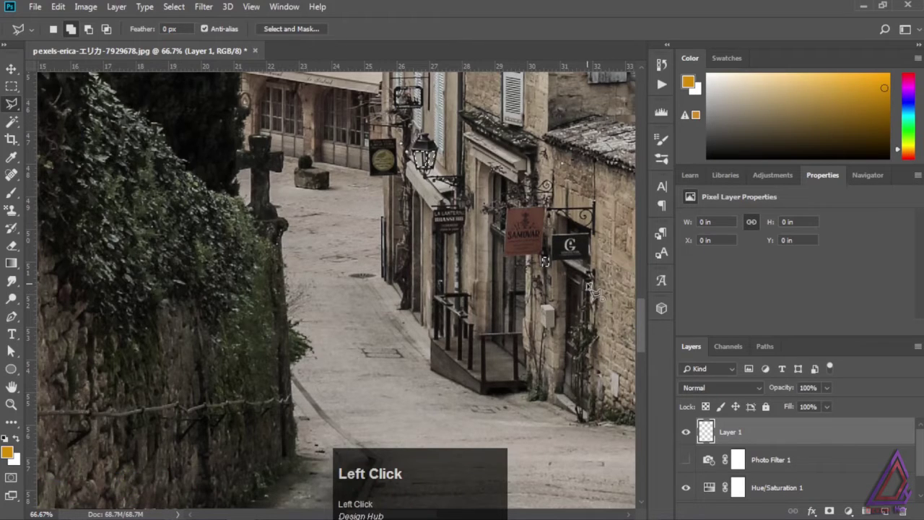
# Examine the house facades, windows and roof area for further lamps to select.
pyautogui.press('space')
pyautogui.moveTo(358, 198); pyautogui.dragTo(391, 342)
pyautogui.moveTo(361, 264); pyautogui.dragTo(376, 351)
pyautogui.moveTo(410, 237); pyautogui.dragTo(369, 372)
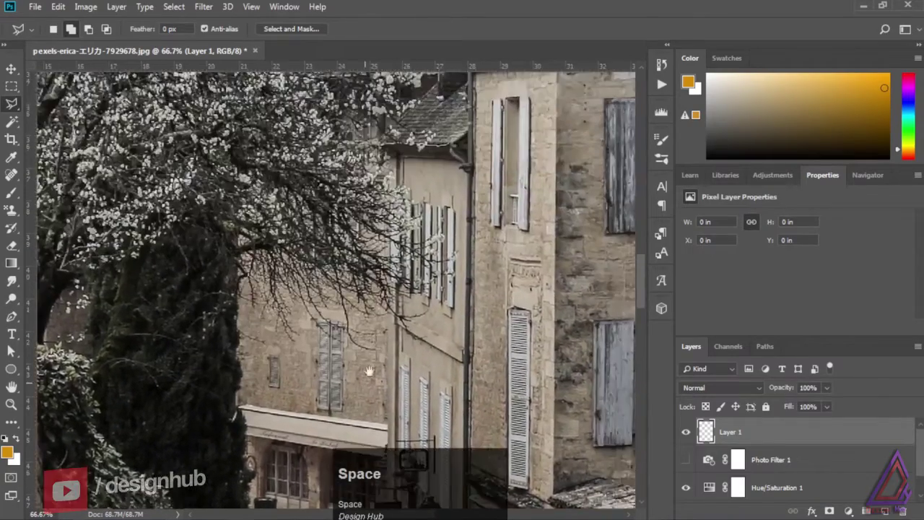
pyautogui.moveTo(419, 295); pyautogui.dragTo(350, 370)
pyautogui.moveTo(515, 280); pyautogui.dragTo(380, 344)
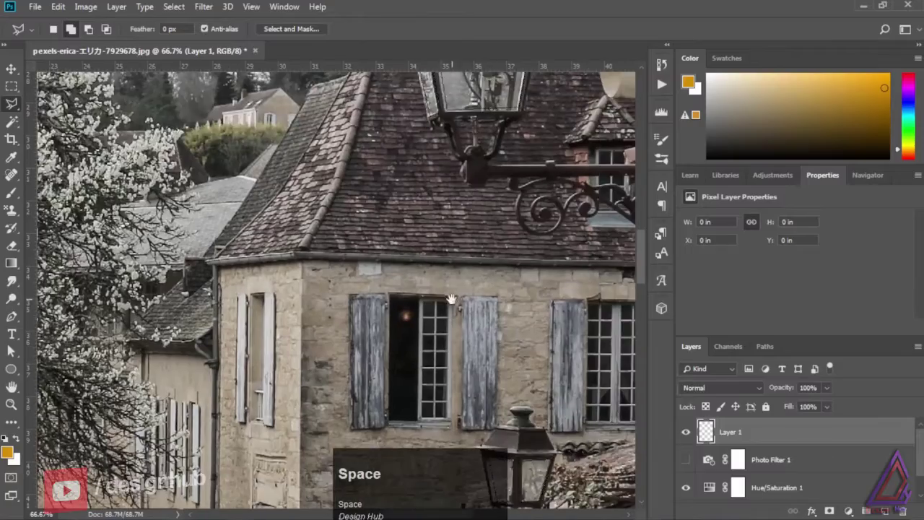
pyautogui.hotkey('ctrl', '-')
pyautogui.hotkey('ctrl', '-')
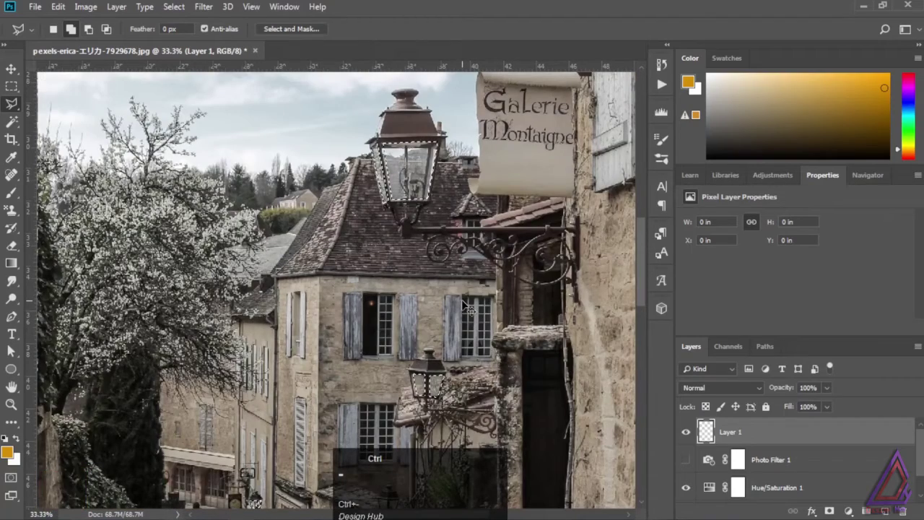
# Set the foreground color to #dc9a0b for filling the lantern selection on Layer 1.
pyautogui.hotkey('ctrl', '-')
pyautogui.hotkey('ctrl', '-')
pyautogui.hotkey('ctrl', '-')
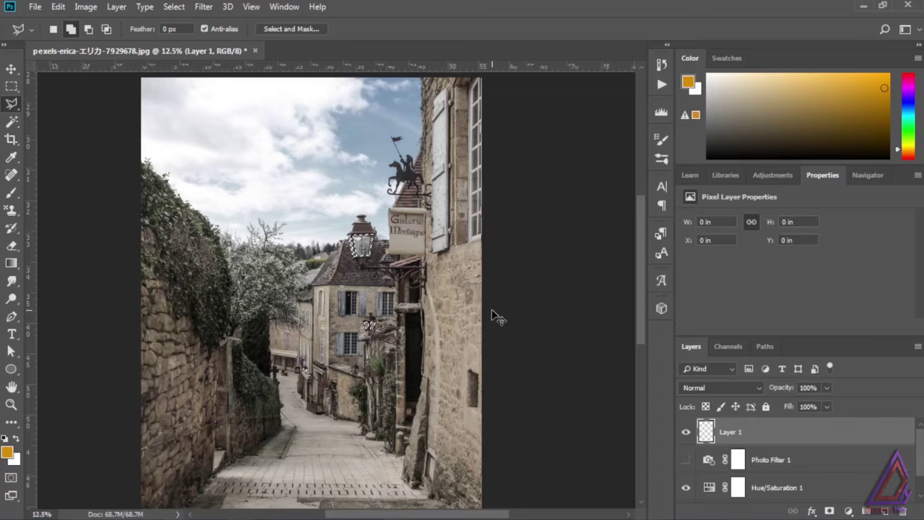
pyautogui.hotkey('ctrl', '0')
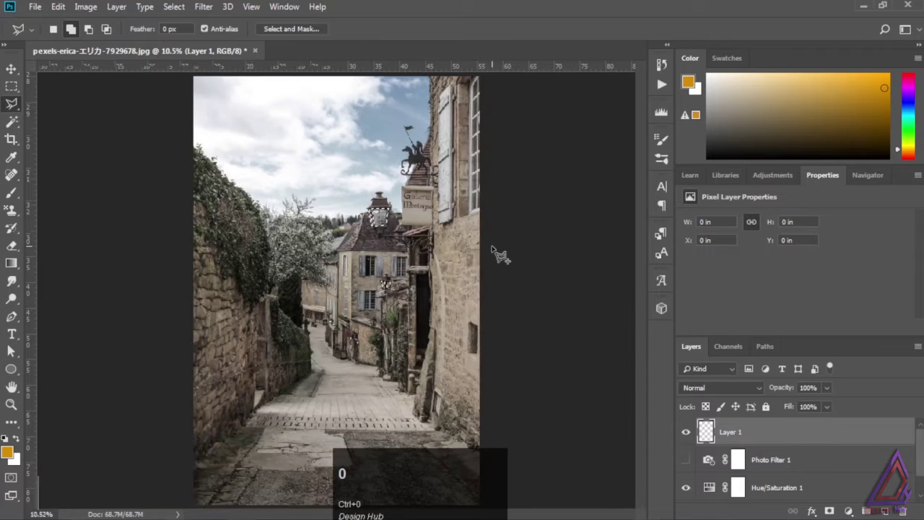
pyautogui.click(704, 436)
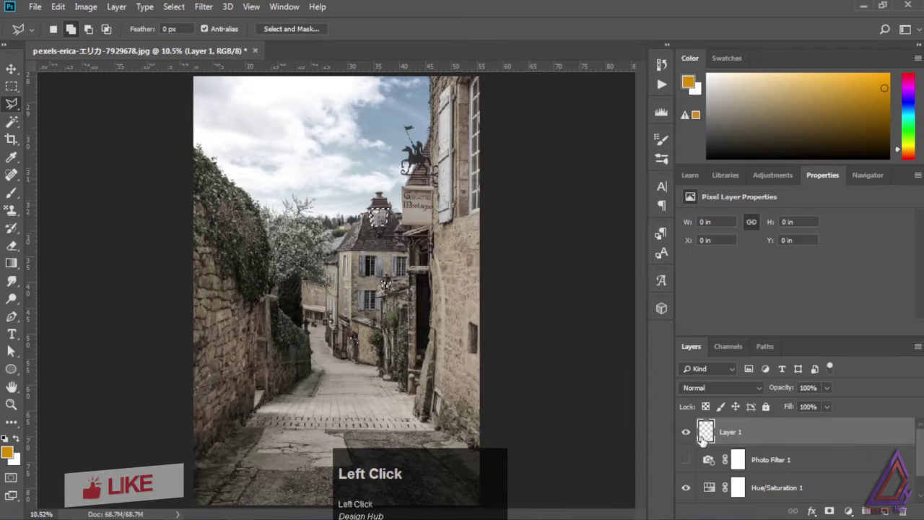
pyautogui.click(7, 453)
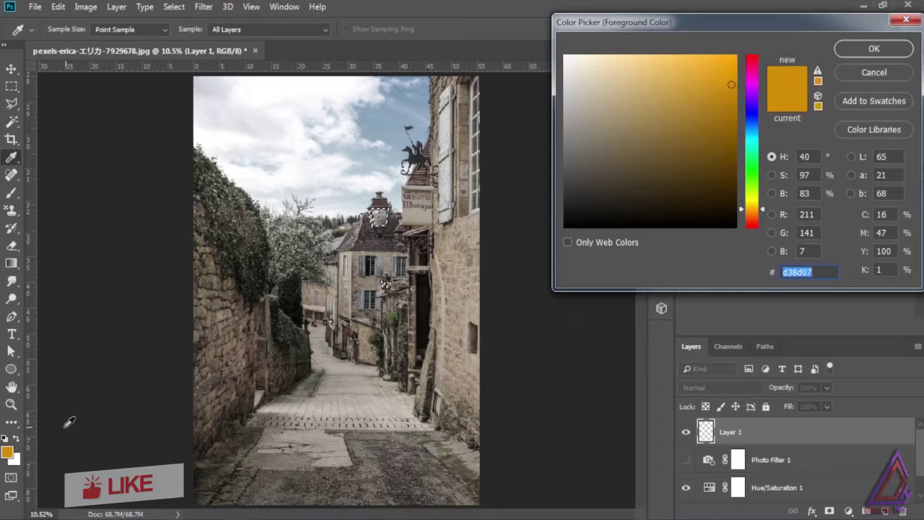
pyautogui.click(796, 272)
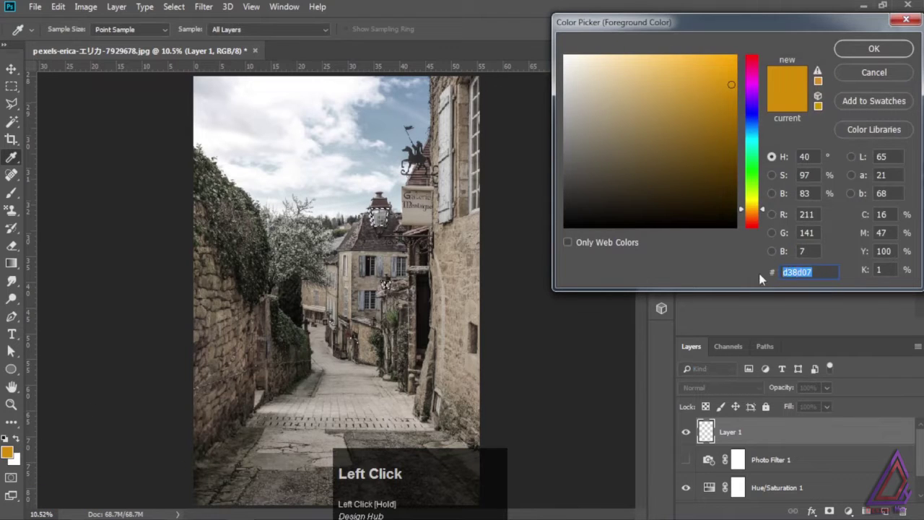
pyautogui.write('dc')
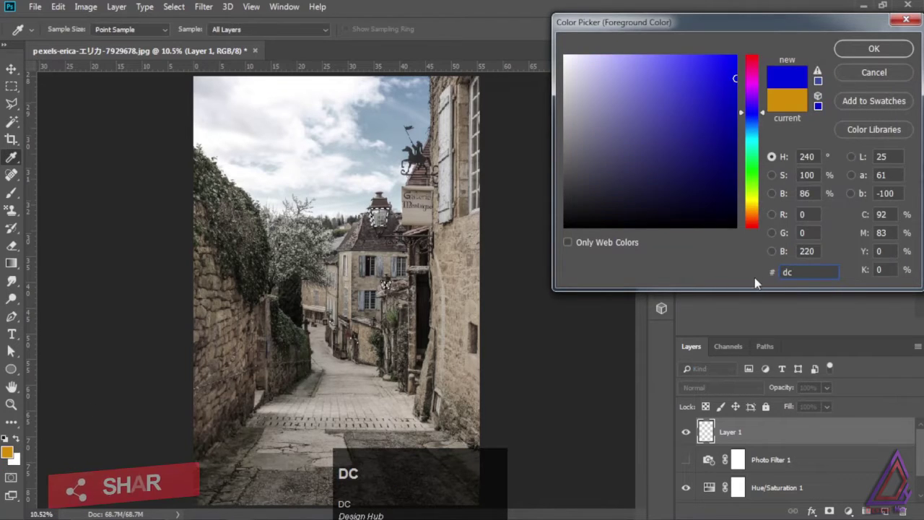
pyautogui.write('9')
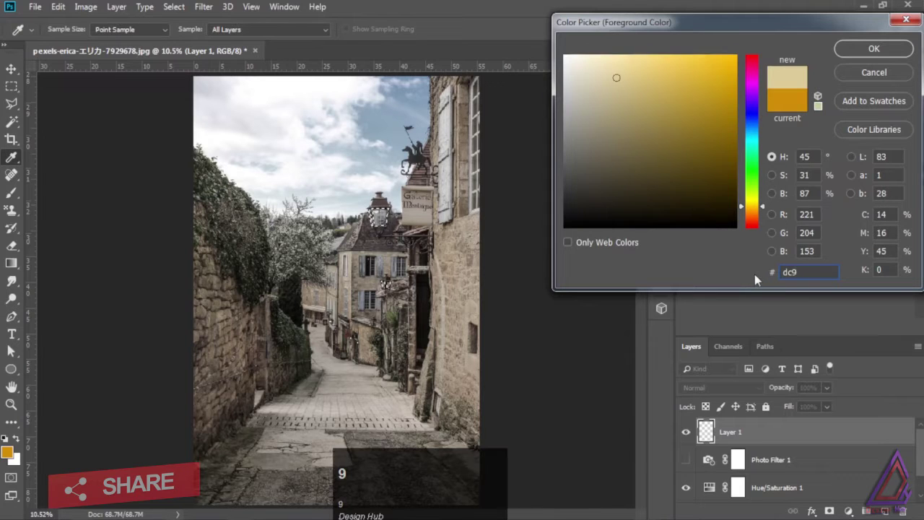
pyautogui.write('a0b')
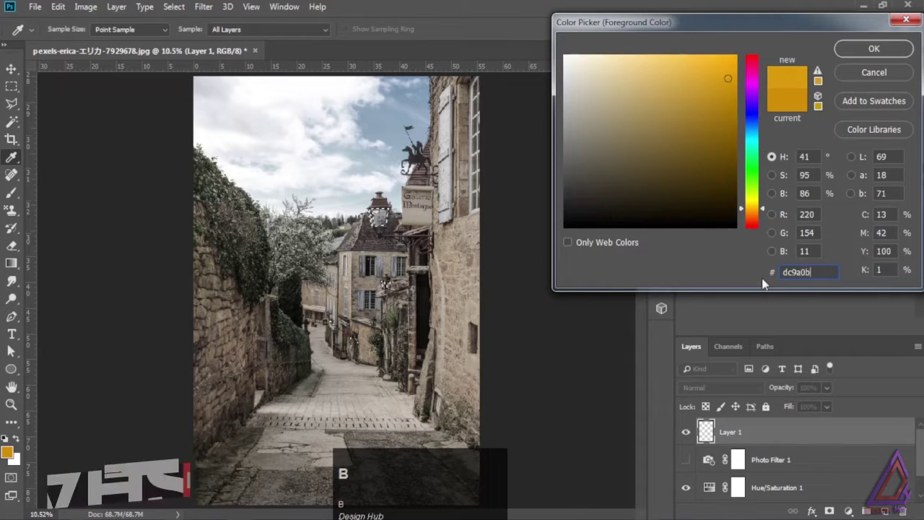
pyautogui.click(874, 47)
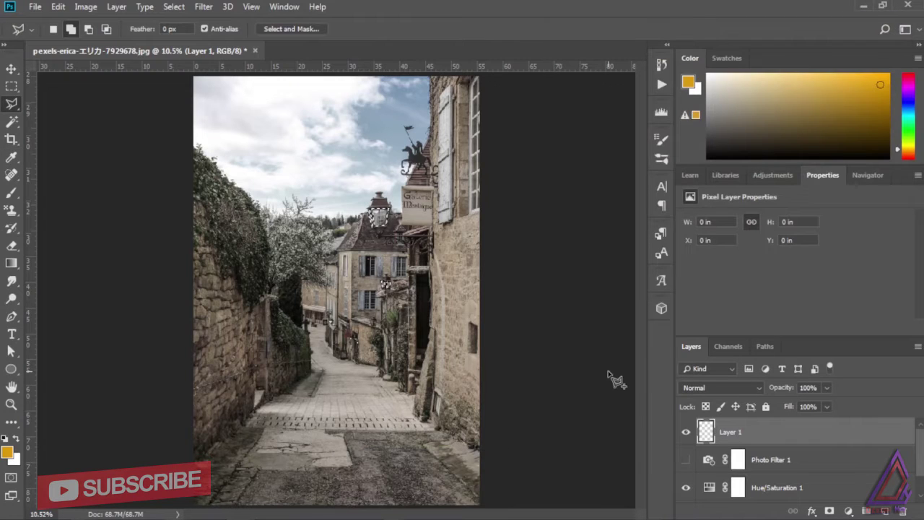
# Fill the selected lantern areas with the foreground color, deselect, and set Layer 1's blend mode to Linear Dodge (Add).
pyautogui.hotkey('alt', 'BackSpace')
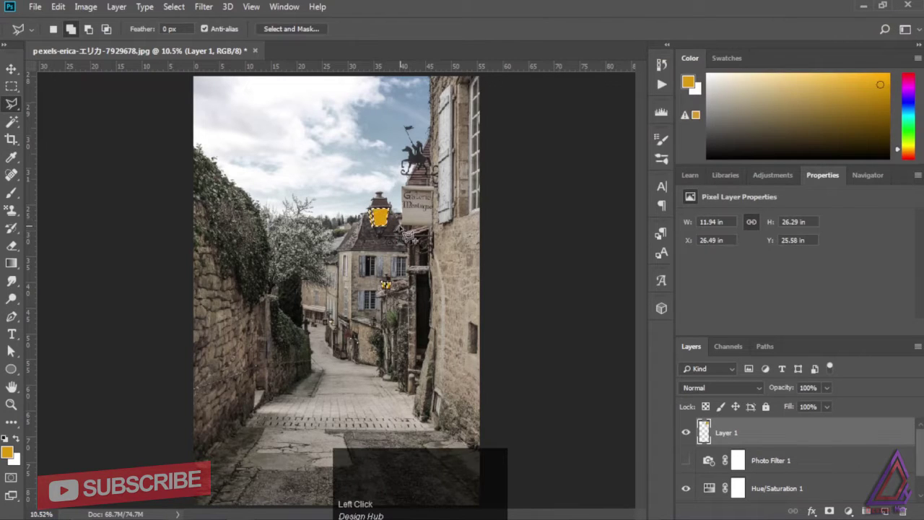
pyautogui.hotkey('ctrl', 'd')
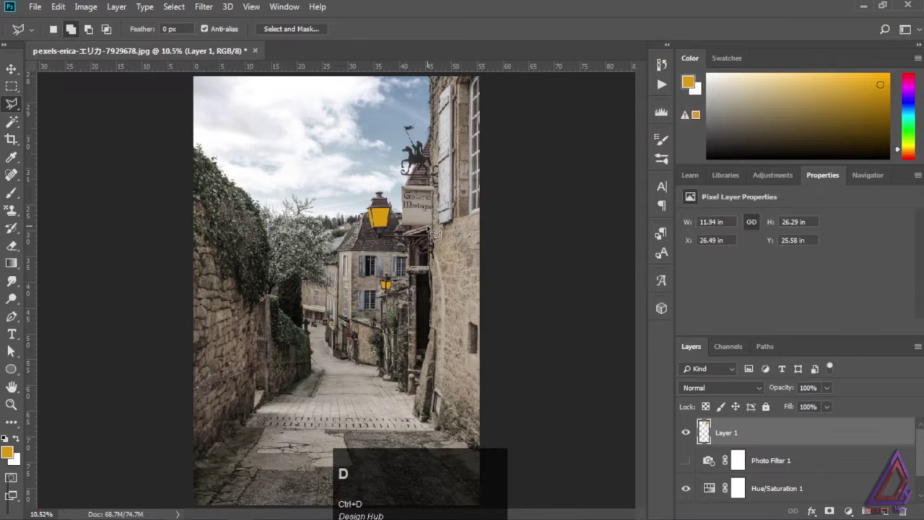
pyautogui.click(715, 391)
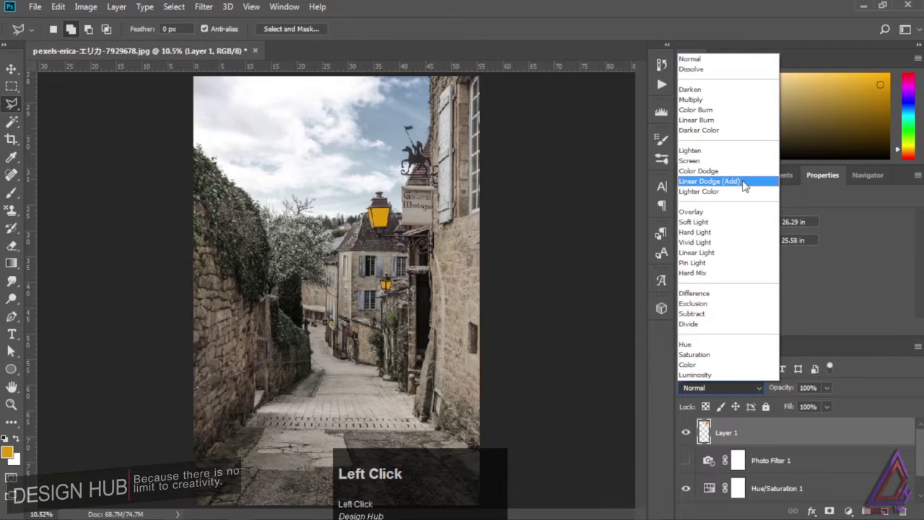
pyautogui.click(744, 185)
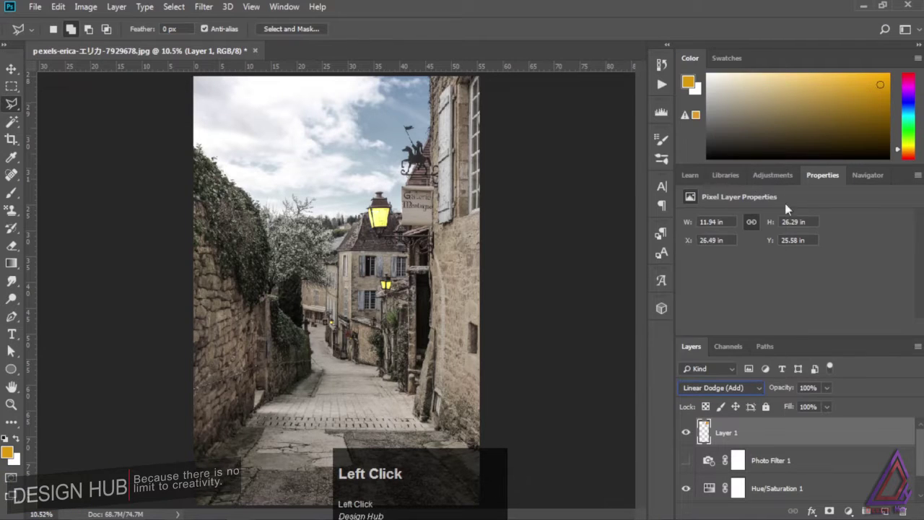
# Make the Photo Filter 1 adjustment visible again and convert Layer 1 to a smart object.
pyautogui.click(686, 459)
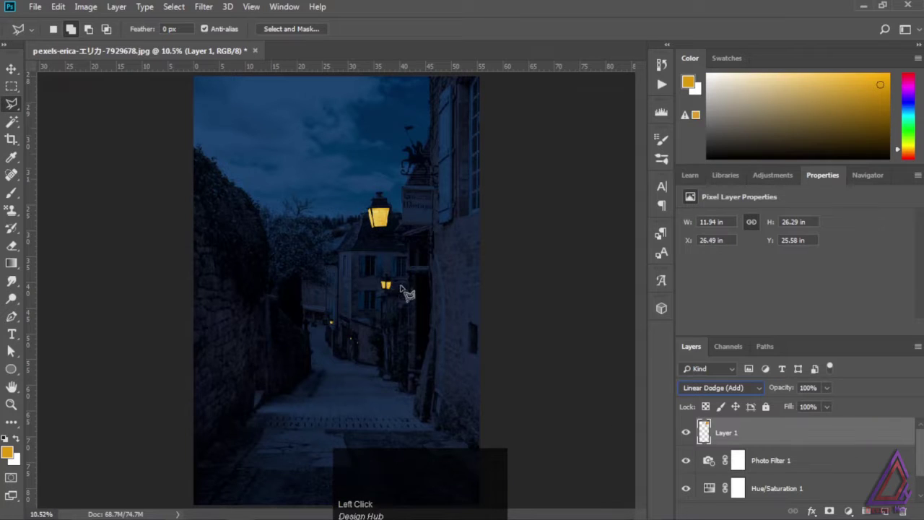
pyautogui.rightClick(875, 440)
pyautogui.click(815, 166)
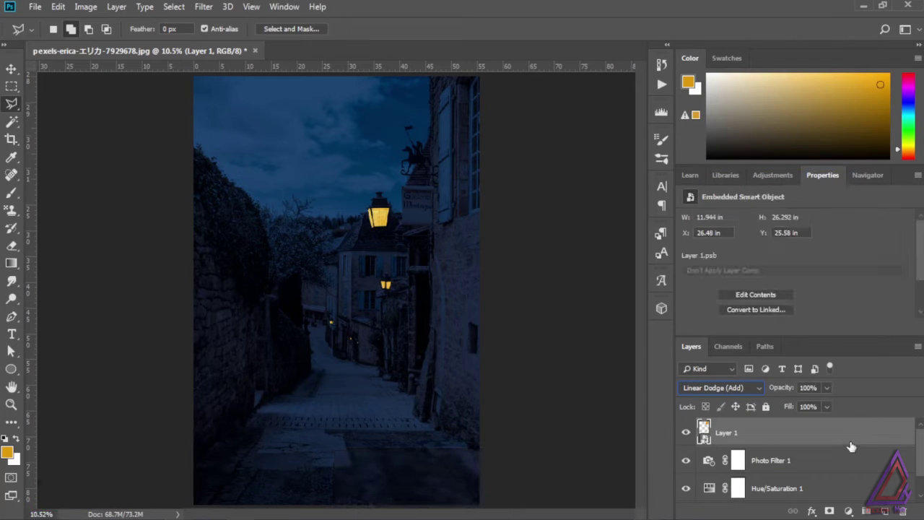
# Apply a Gaussian Blur with a radius of 10 pixels to the lantern smart object.
pyautogui.click(203, 7)
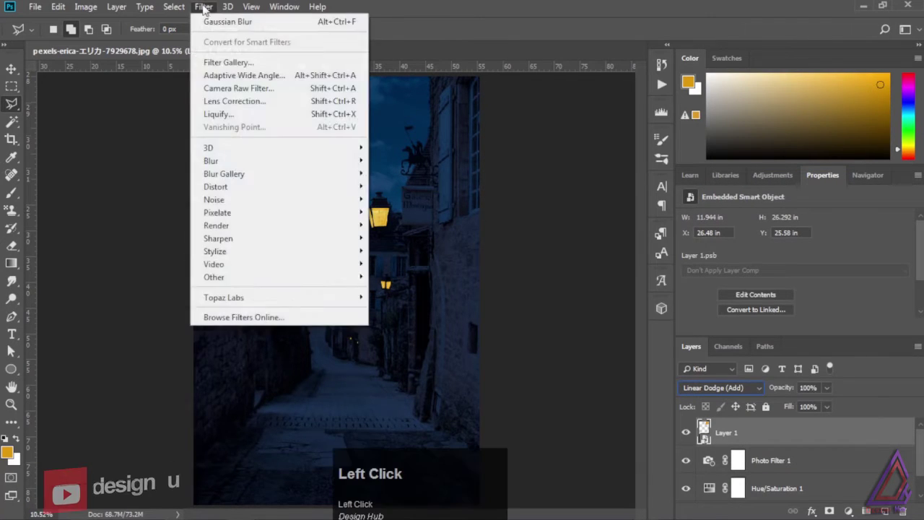
pyautogui.moveTo(224, 165)
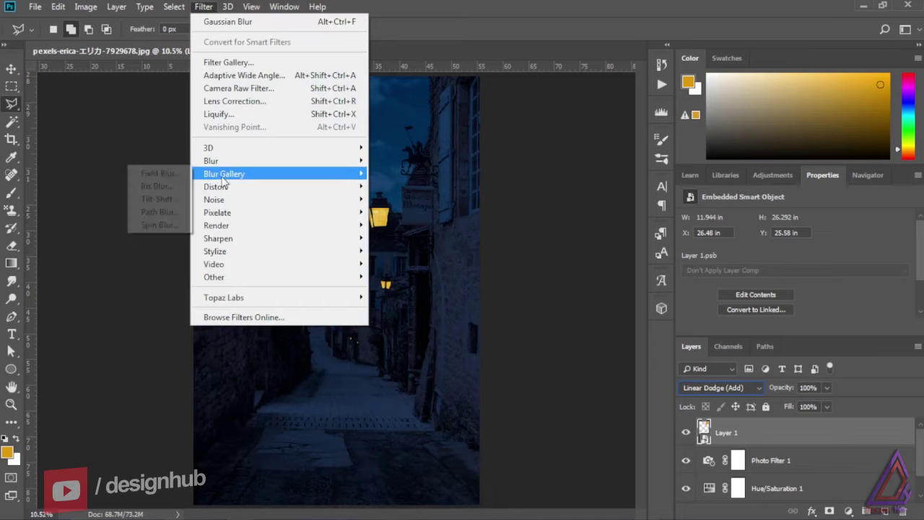
pyautogui.click(165, 210)
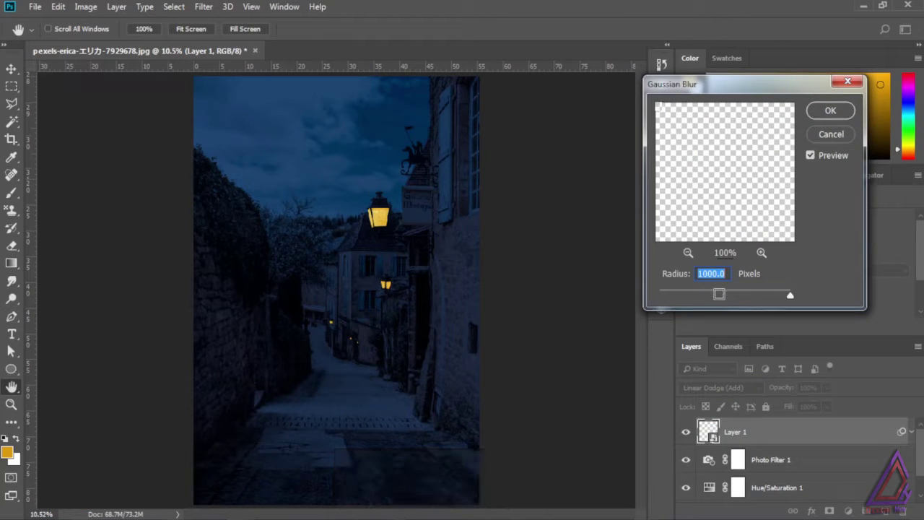
pyautogui.moveTo(727, 275); pyautogui.dragTo(699, 271)
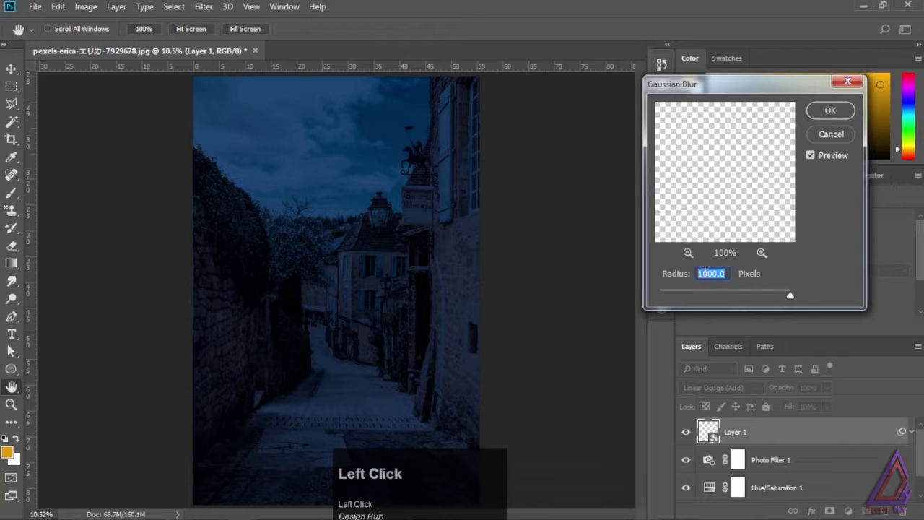
pyautogui.write('10')
pyautogui.click(830, 111)
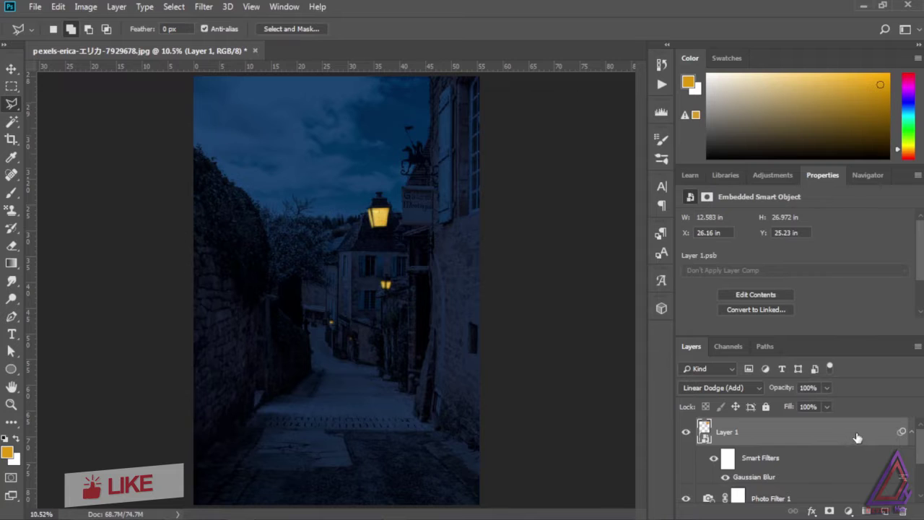
# Duplicate Layer 1 and set the copy's blend mode to Lighten.
pyautogui.moveTo(859, 435); pyautogui.dragTo(883, 511)
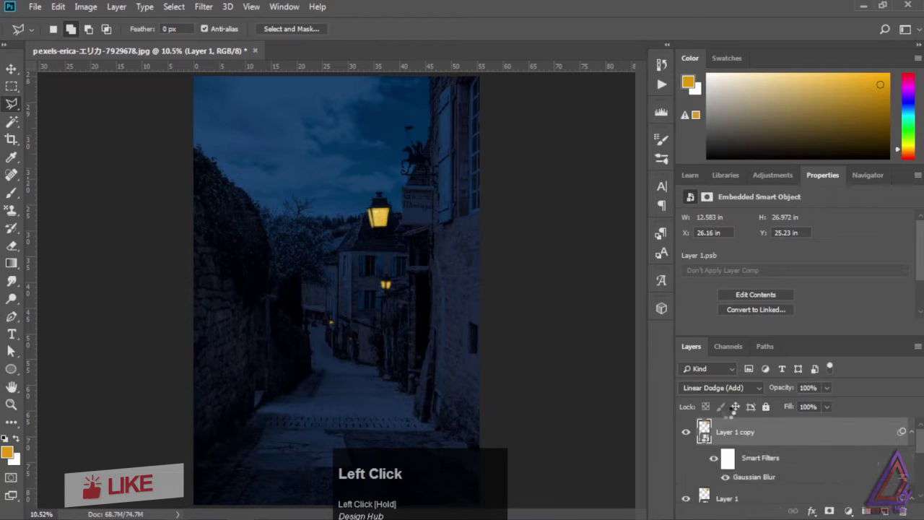
pyautogui.click(717, 387)
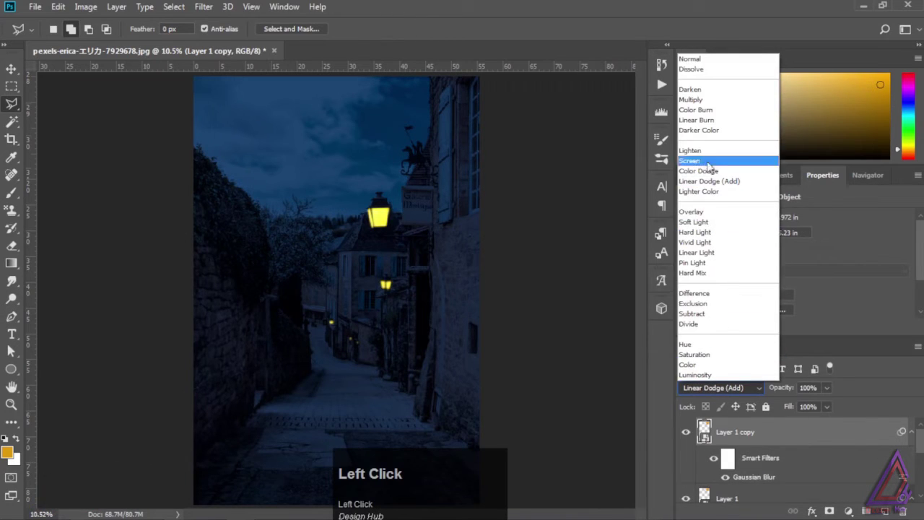
pyautogui.click(691, 150)
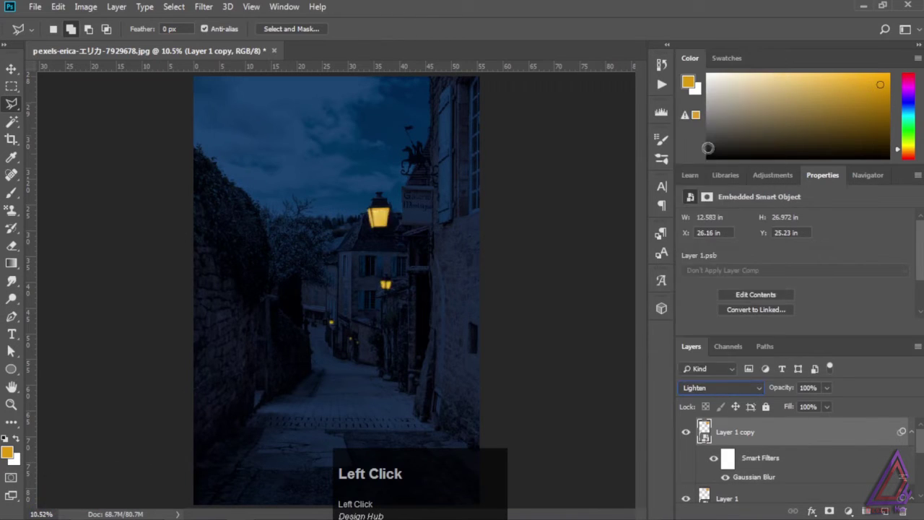
# Set the Gaussian Blur radius of Layer 1 copy to 26 pixels.
pyautogui.doubleClick(754, 478)
pyautogui.write('26')
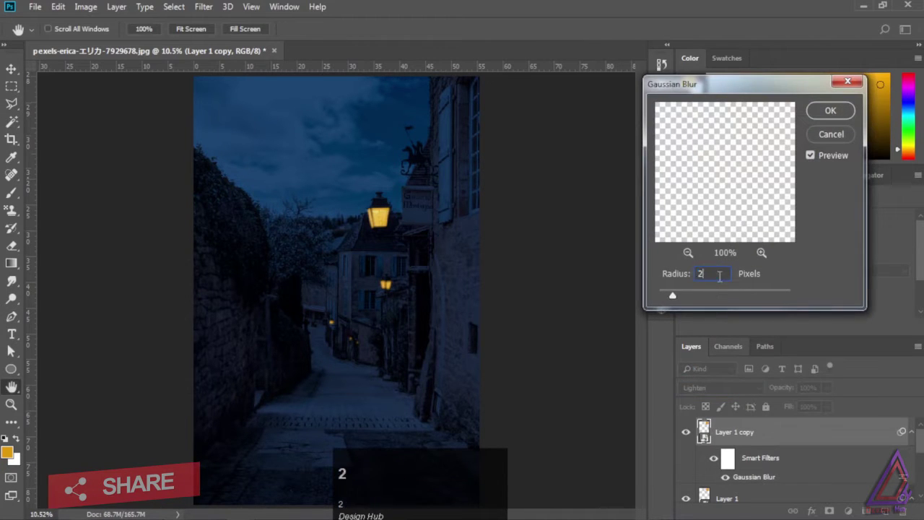
pyautogui.click(829, 112)
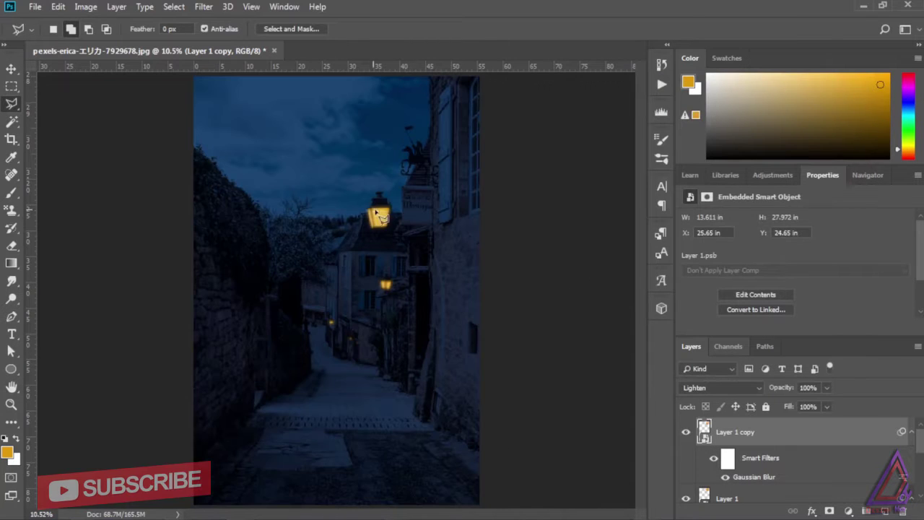
# Duplicate Layer 1 copy and set the new copy's Gaussian Blur radius to 64 pixels.
pyautogui.moveTo(851, 437); pyautogui.dragTo(885, 511)
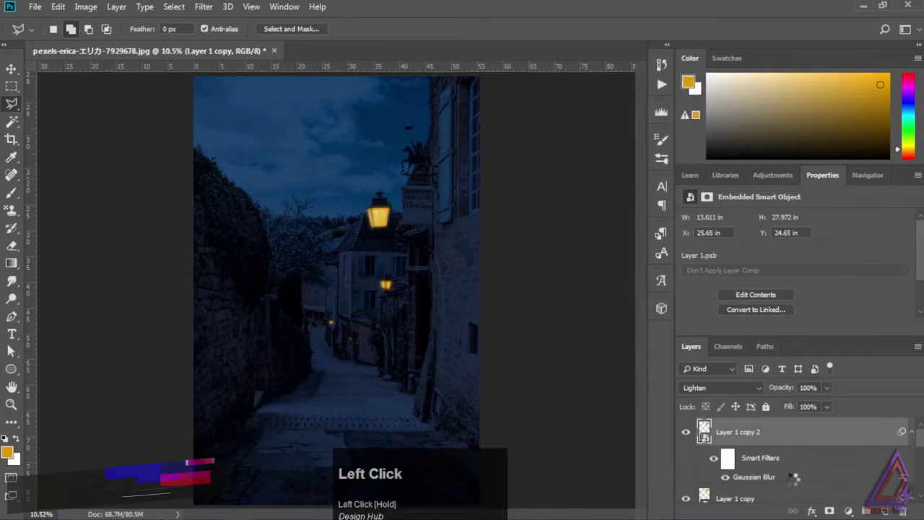
pyautogui.doubleClick(767, 479)
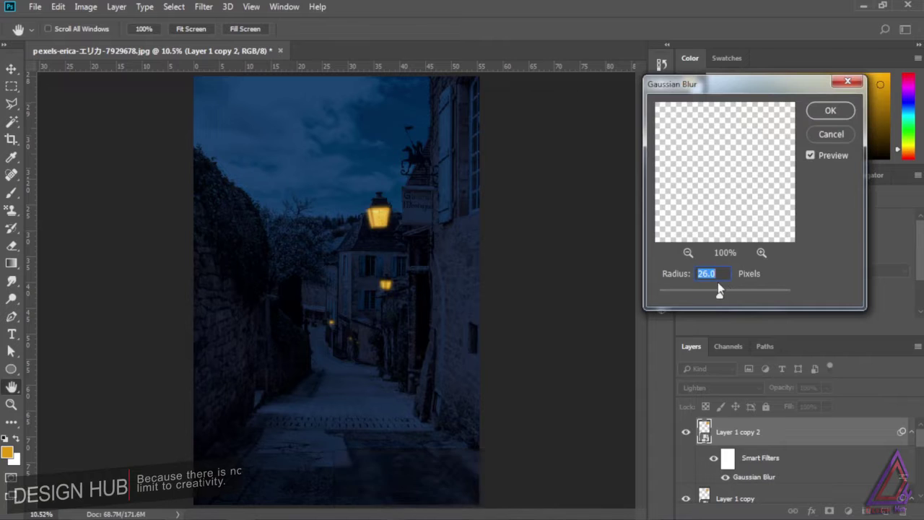
pyautogui.write('64')
pyautogui.click(840, 115)
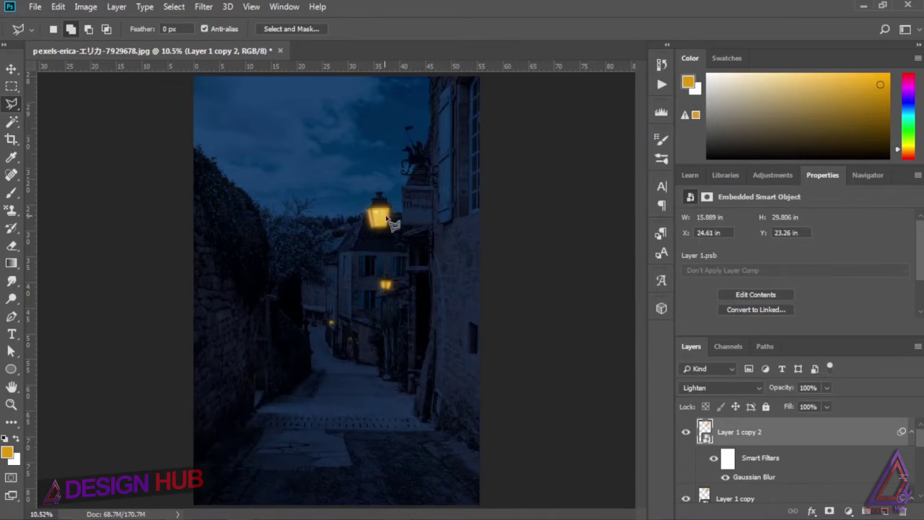
# Duplicate Layer 1 copy 2 and set the new copy's Gaussian Blur radius to 1000 pixels.
pyautogui.moveTo(841, 443); pyautogui.dragTo(885, 510)
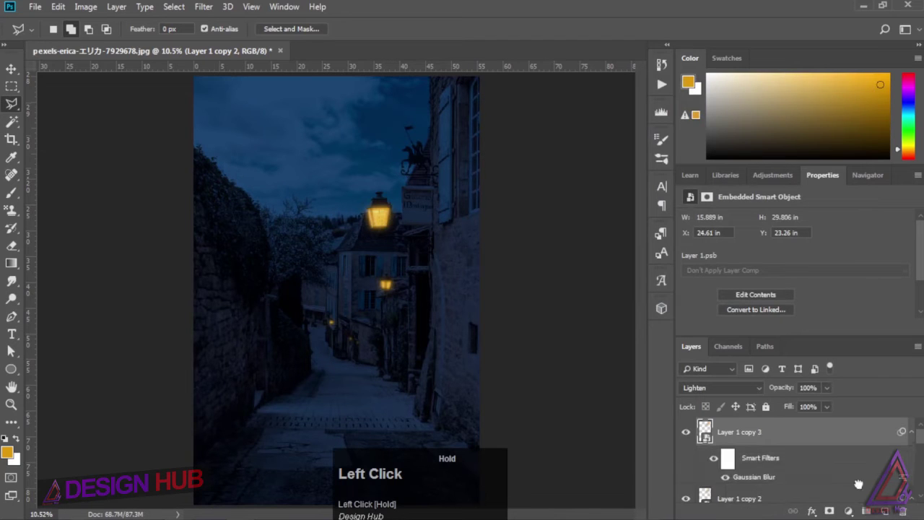
pyautogui.doubleClick(762, 478)
pyautogui.write('1000')
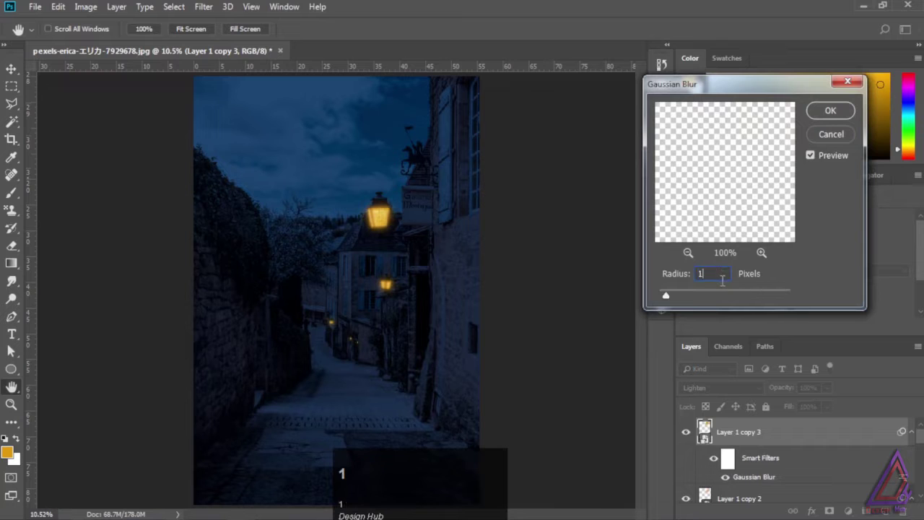
pyautogui.click(828, 111)
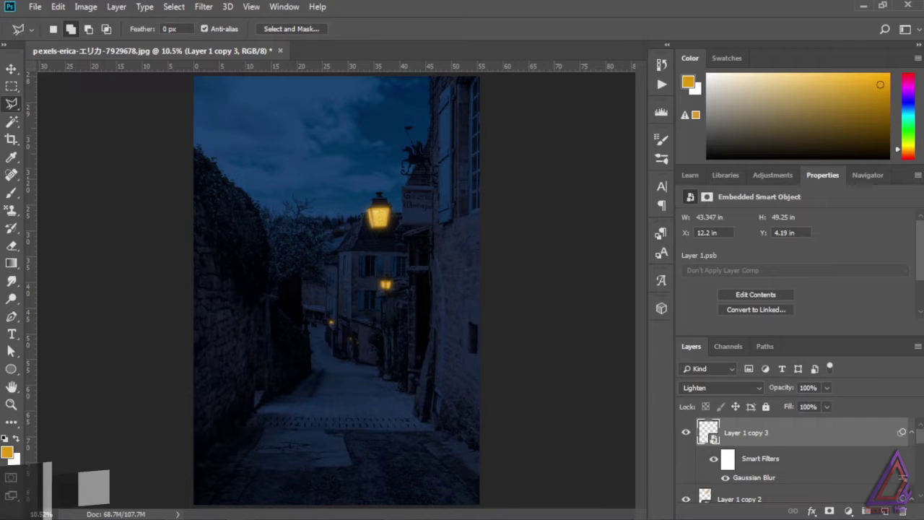
# Collapse the smart filter lists of Layer 1 and its copies.
pyautogui.moveTo(922, 441)
pyautogui.mouseDown()
pyautogui.moveTo(922, 449)
pyautogui.moveTo(921, 439)
pyautogui.mouseUp()
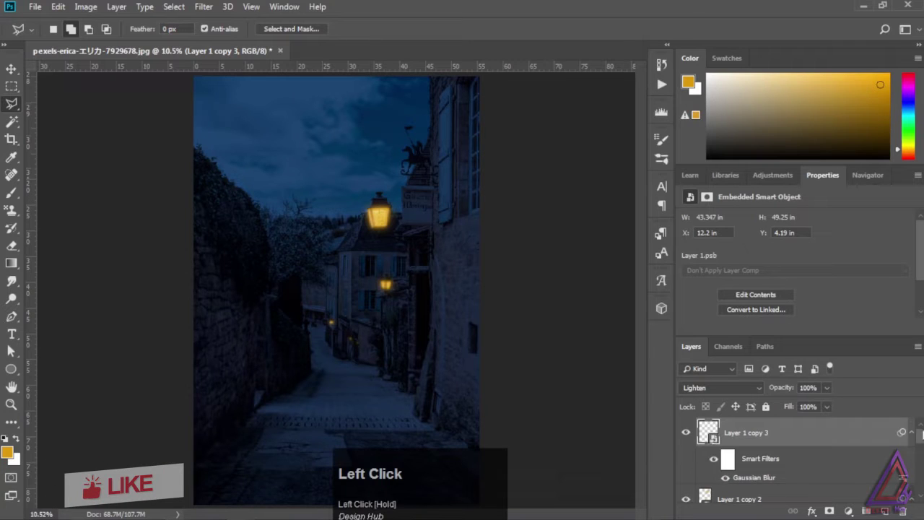
pyautogui.click(911, 433)
pyautogui.click(911, 460)
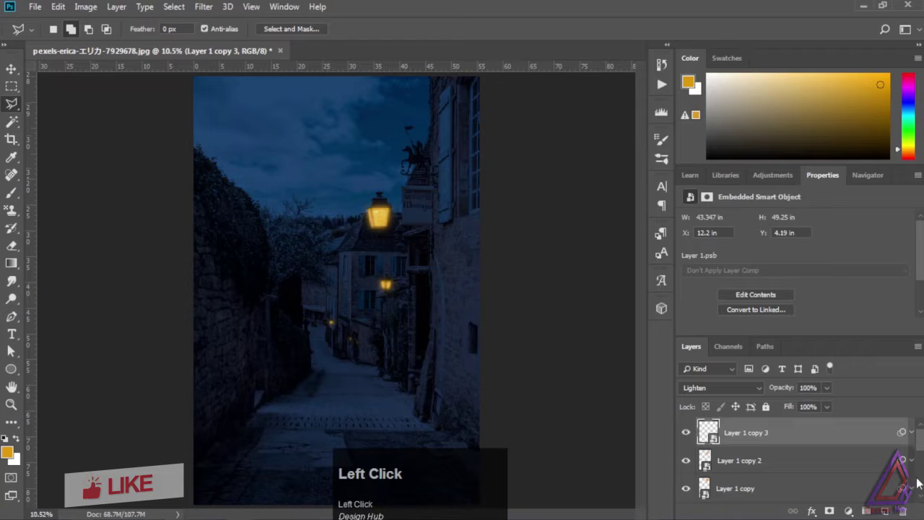
pyautogui.moveTo(921, 440)
pyautogui.mouseDown()
pyautogui.moveTo(920, 457)
pyautogui.moveTo(922, 442)
pyautogui.mouseUp()
pyautogui.click(912, 443)
# Group Layer 1 and its three copies and name the group glow.
pyautogui.click(867, 476)
pyautogui.keyDown('shift'); pyautogui.click(851, 437); pyautogui.keyUp('shift')
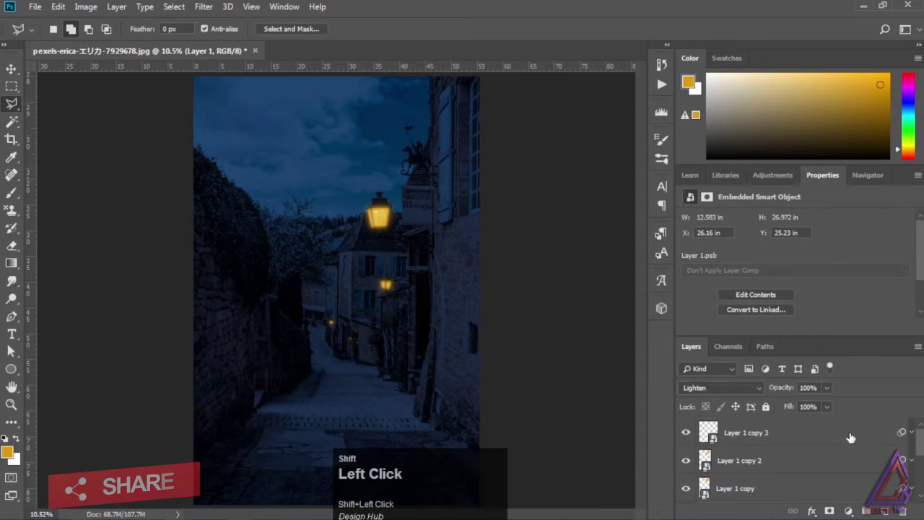
pyautogui.click(867, 511)
pyautogui.doubleClick(735, 426)
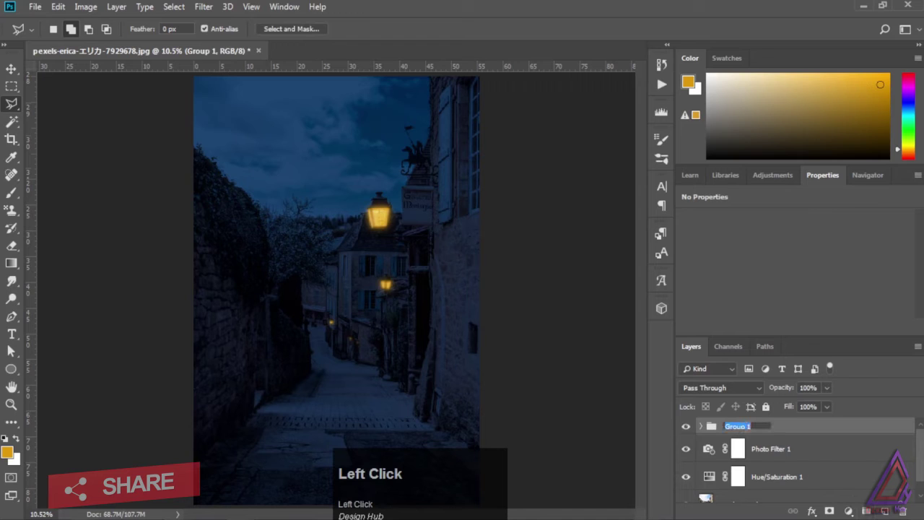
pyautogui.write('Glow')
pyautogui.click(907, 405)
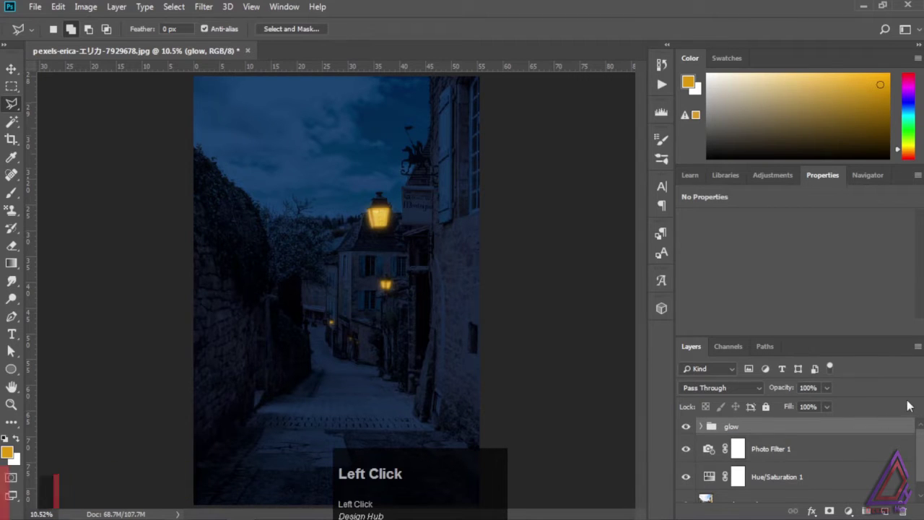
# Lower the glow group's opacity to 87% and toggle its visibility to compare the lanterns with and without it.
pyautogui.moveTo(787, 392); pyautogui.dragTo(785, 392)
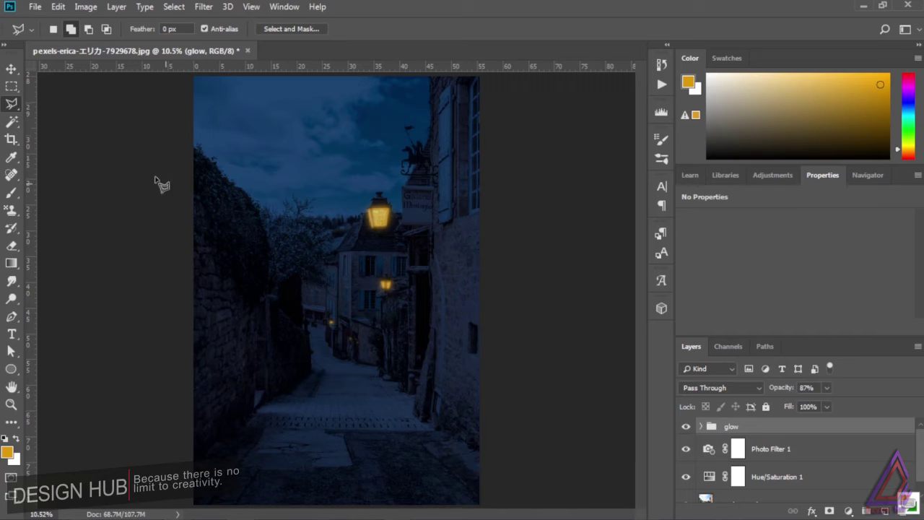
pyautogui.click(685, 428)
pyautogui.click(686, 428)
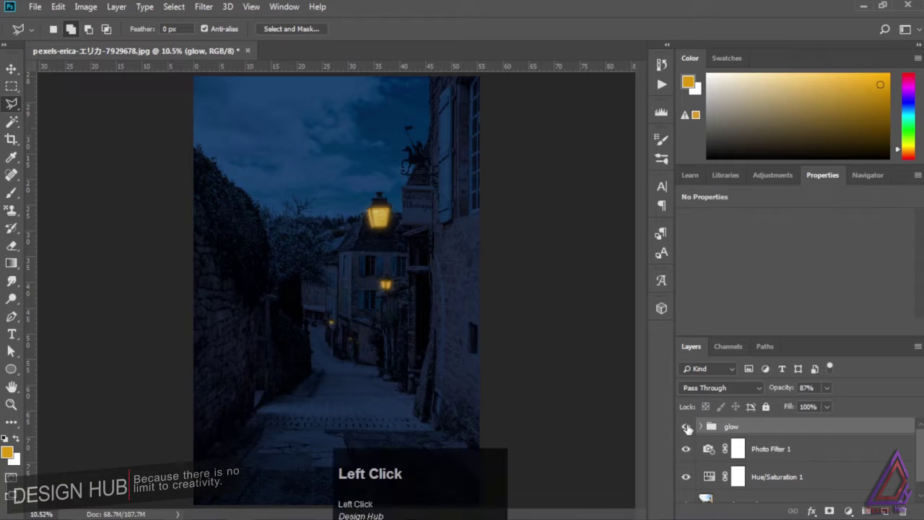
# Add a new layer above the glow group and choose the Brush tool with white as the foreground colour.
pyautogui.click(11, 69)
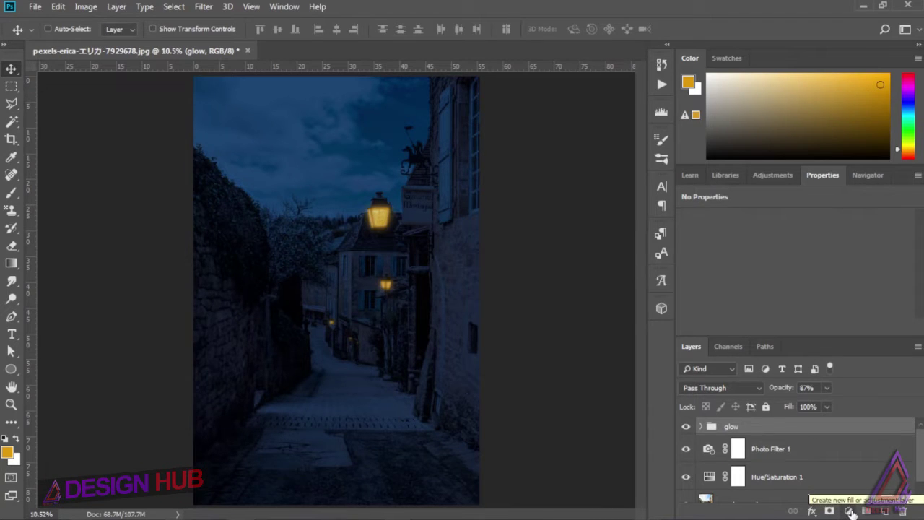
pyautogui.click(884, 510)
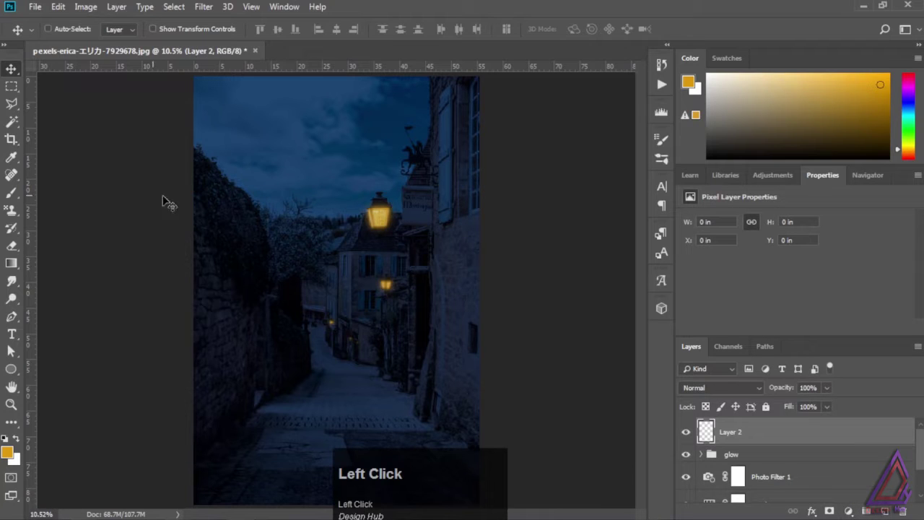
pyautogui.click(12, 192)
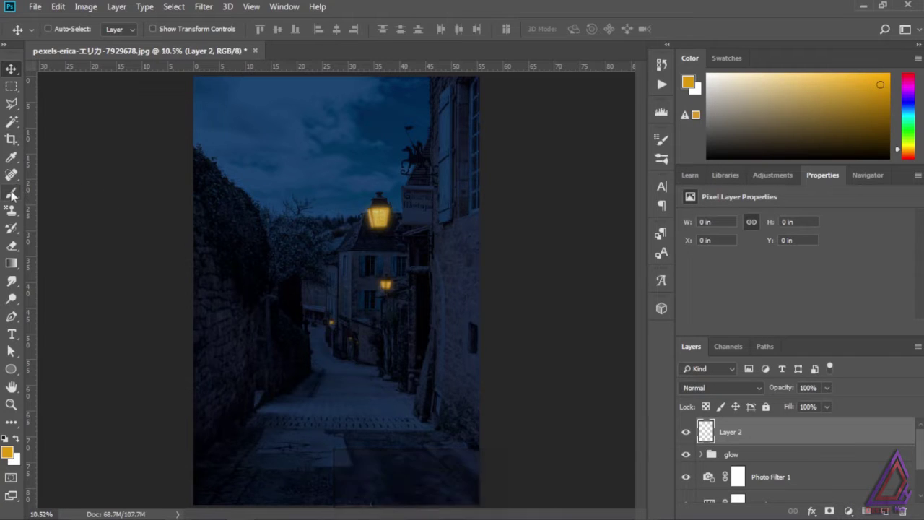
pyautogui.click(16, 438)
pyautogui.click(8, 451)
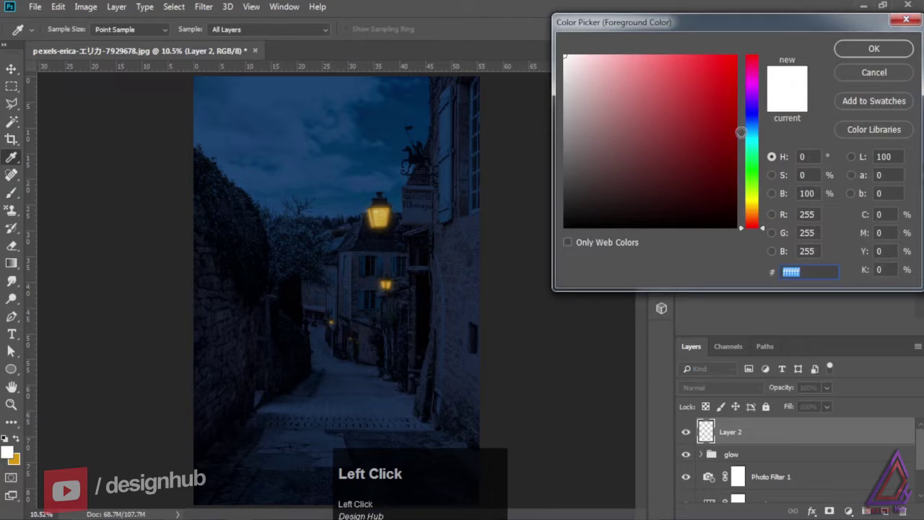
pyautogui.click(851, 51)
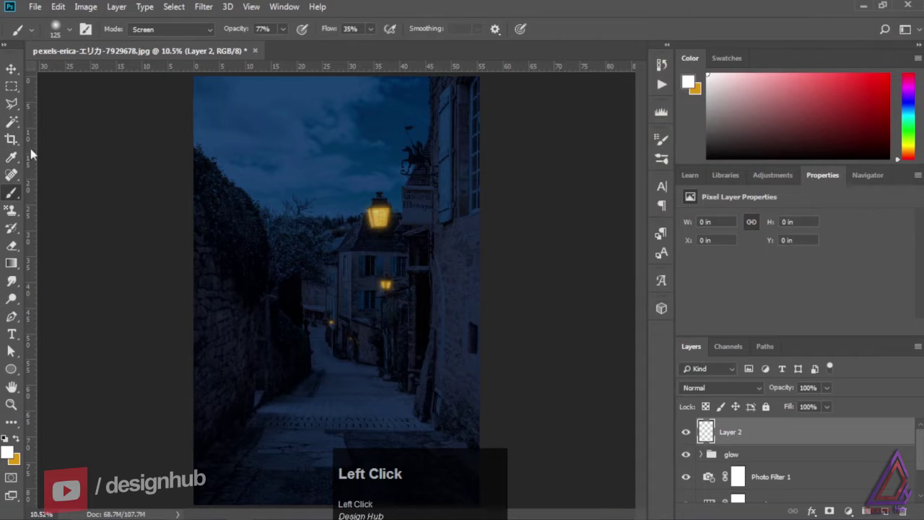
# Set the soft round brush to 83 px with 100% opacity and flow, and the new layer's blend mode to Screen.
pyautogui.click(56, 30)
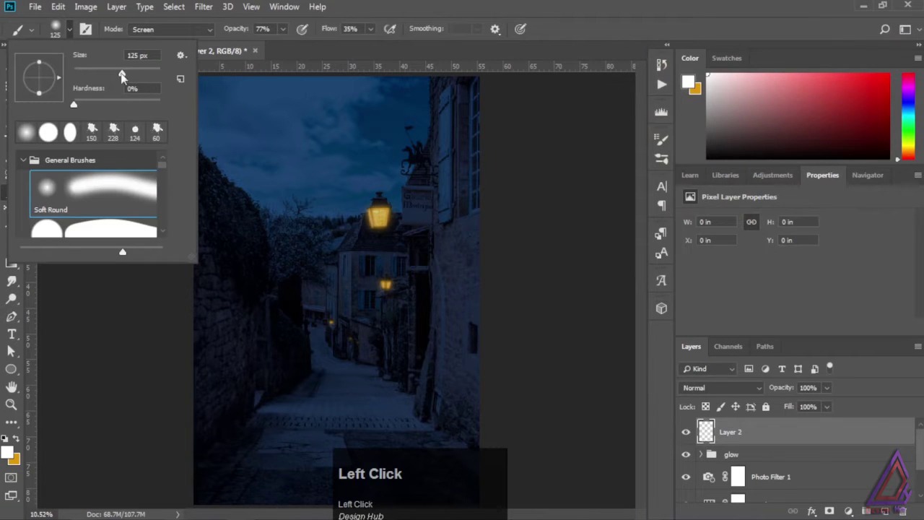
pyautogui.moveTo(283, 31)
pyautogui.mouseDown()
pyautogui.moveTo(282, 42)
pyautogui.moveTo(372, 28)
pyautogui.moveTo(390, 45)
pyautogui.moveTo(459, 37)
pyautogui.mouseUp()
pyautogui.click(718, 384)
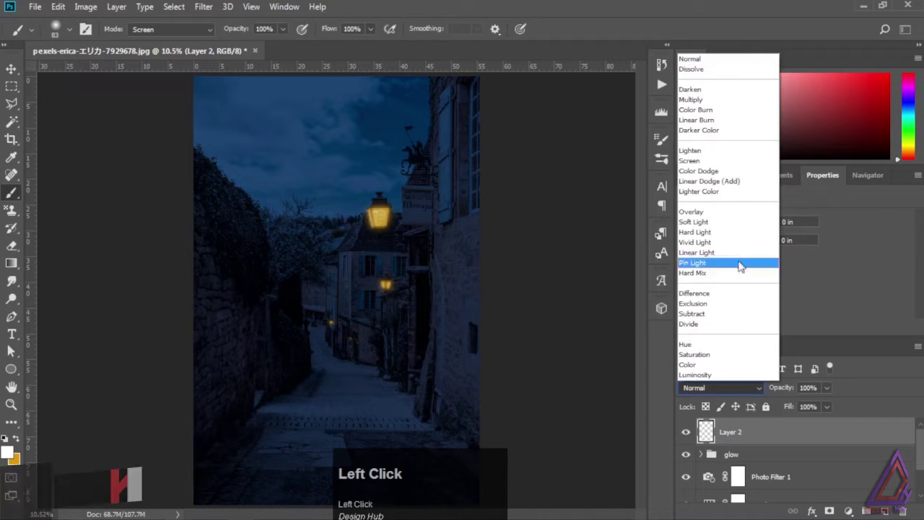
pyautogui.click(718, 157)
pyautogui.press(']')
pyautogui.press(']')
pyautogui.press(']')
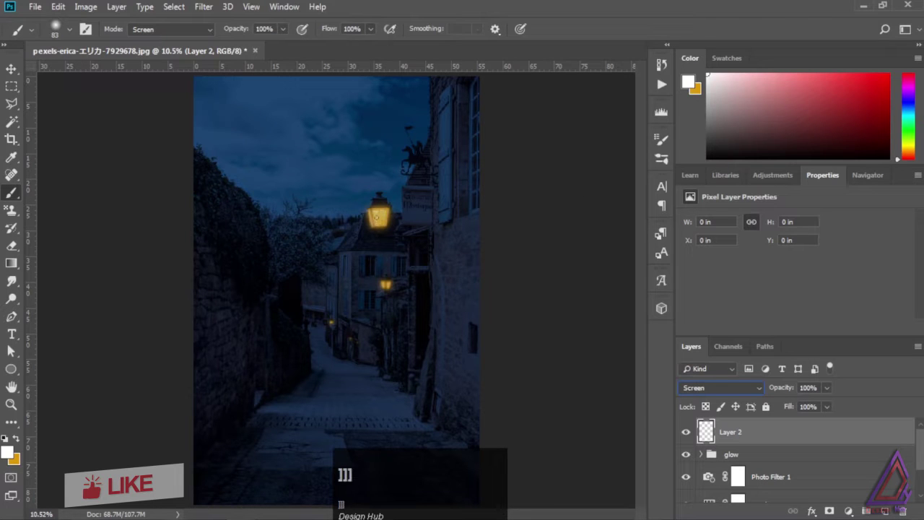
pyautogui.press(']')
pyautogui.press(']')
pyautogui.press(']')
pyautogui.press(']')
pyautogui.press(']')
pyautogui.press(']')
pyautogui.press(']')
pyautogui.press(']')
pyautogui.press(']')
pyautogui.press(']')
pyautogui.press(']')
pyautogui.press(']')
pyautogui.press(']')
pyautogui.press(']')
pyautogui.press(']')
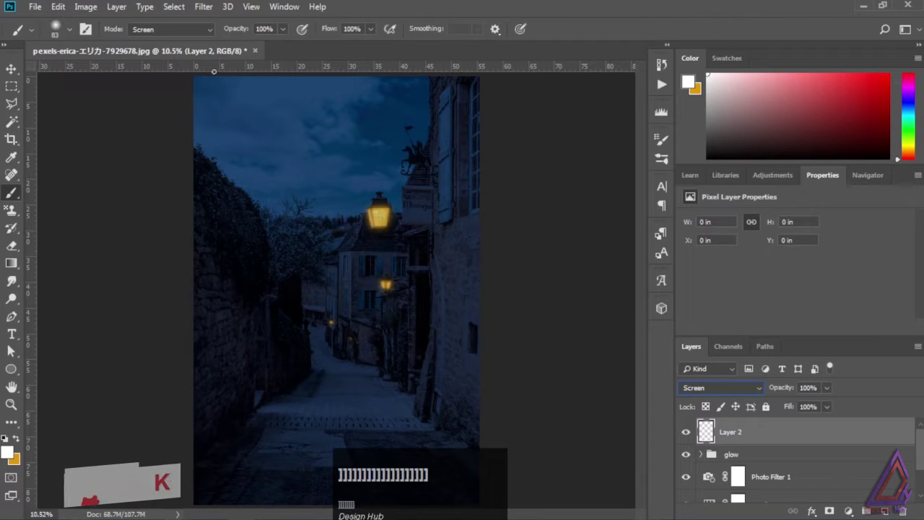
pyautogui.click(72, 30)
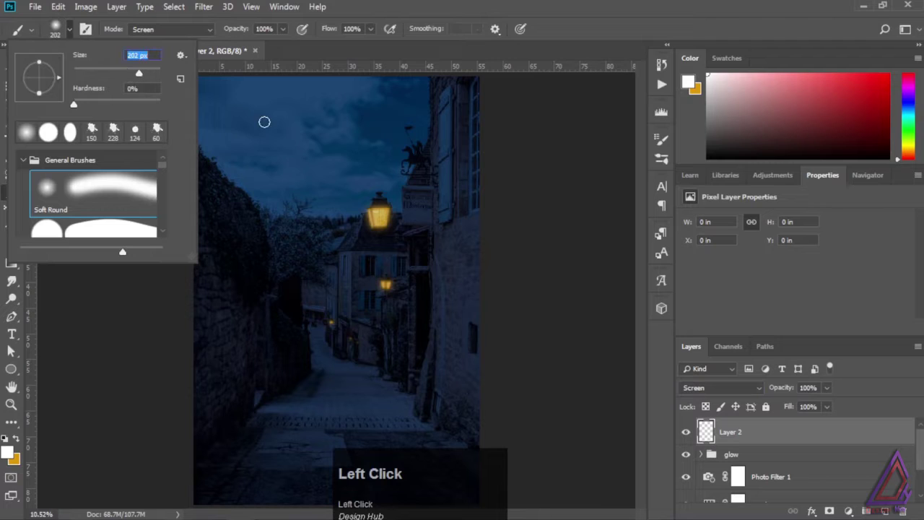
pyautogui.write(']]]]]]')
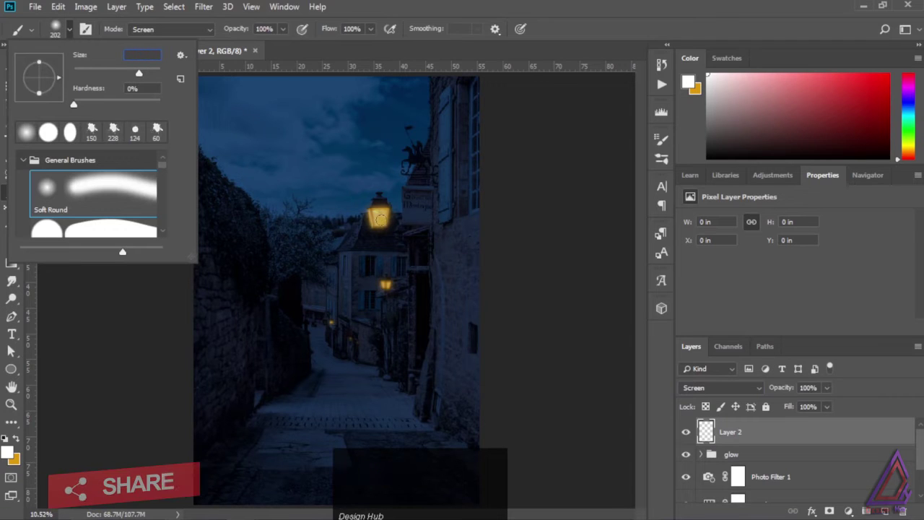
pyautogui.write(']]]]]]]]]]]]]]')
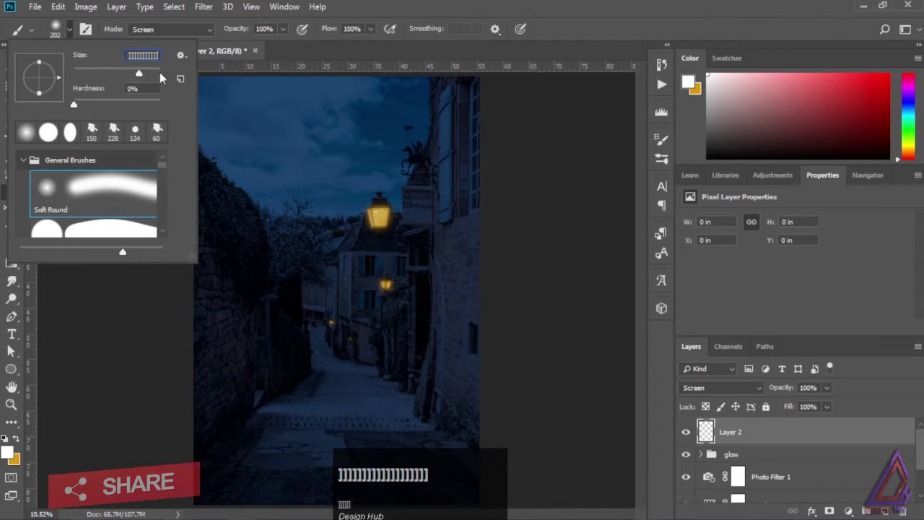
pyautogui.click(152, 71)
pyautogui.click(157, 71)
pyautogui.click(132, 334)
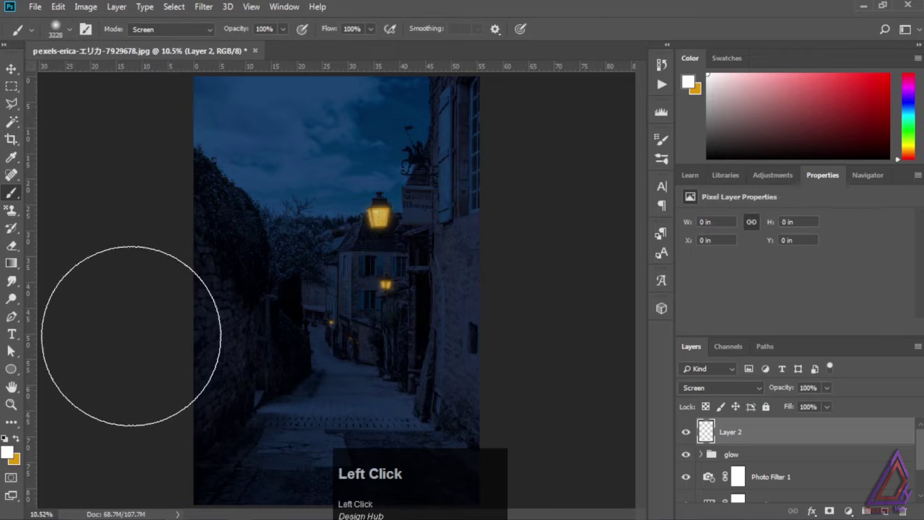
pyautogui.press('[')
pyautogui.press('[')
pyautogui.press('[')
pyautogui.press('[')
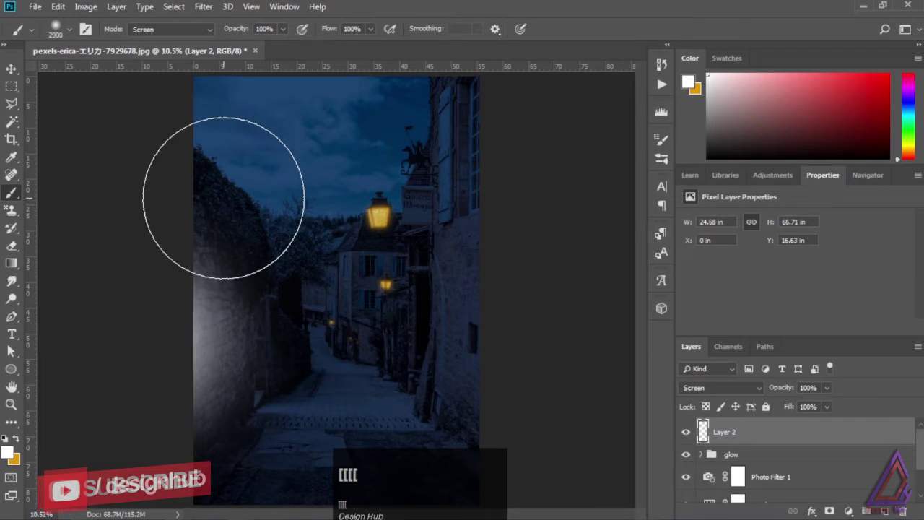
pyautogui.press('[')
pyautogui.press('[')
pyautogui.press('[')
pyautogui.press('[')
pyautogui.press('[')
pyautogui.press('[')
pyautogui.press('[')
pyautogui.press('[')
pyautogui.press('[')
pyautogui.press('[')
pyautogui.press('[')
pyautogui.press('[')
pyautogui.press('[')
pyautogui.press('[')
pyautogui.press('[')
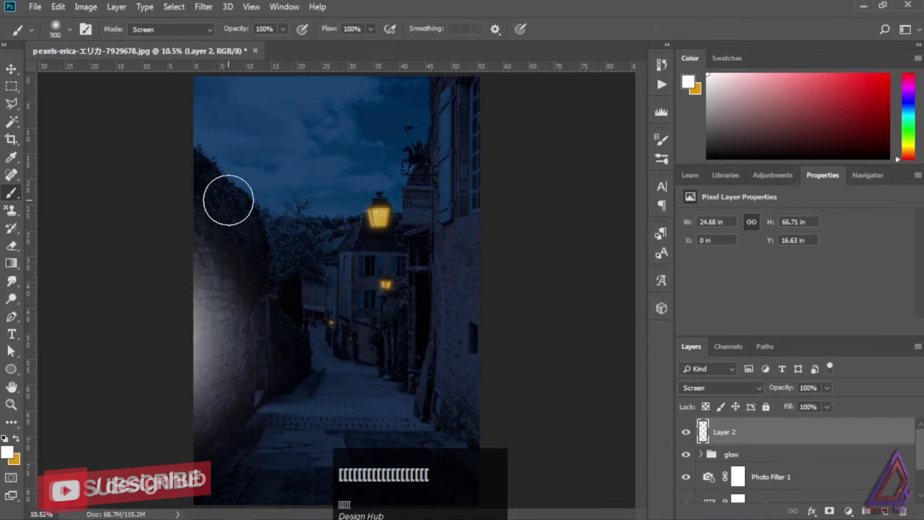
pyautogui.press('[')
pyautogui.press('[')
pyautogui.press('[')
pyautogui.press('[')
pyautogui.press('[')
pyautogui.press('[')
pyautogui.press('[')
pyautogui.press('[')
pyautogui.press('[')
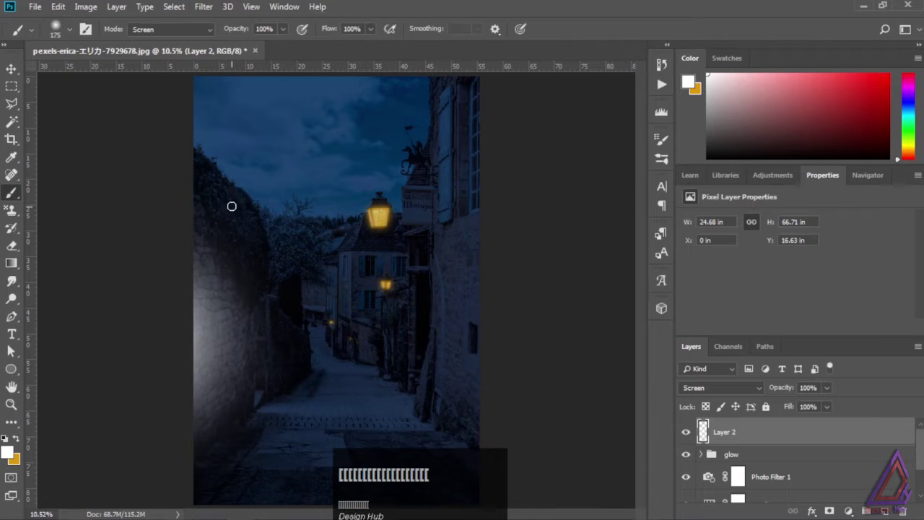
pyautogui.hotkey('ctrl', 'z')
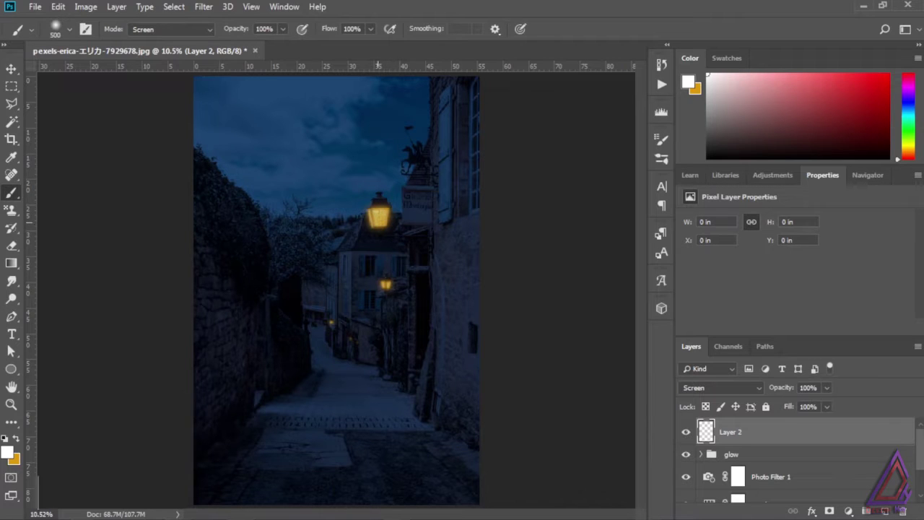
# Paint a white highlight in the centre of the large lantern with a 300 px brush.
pyautogui.press('[')
pyautogui.press('[')
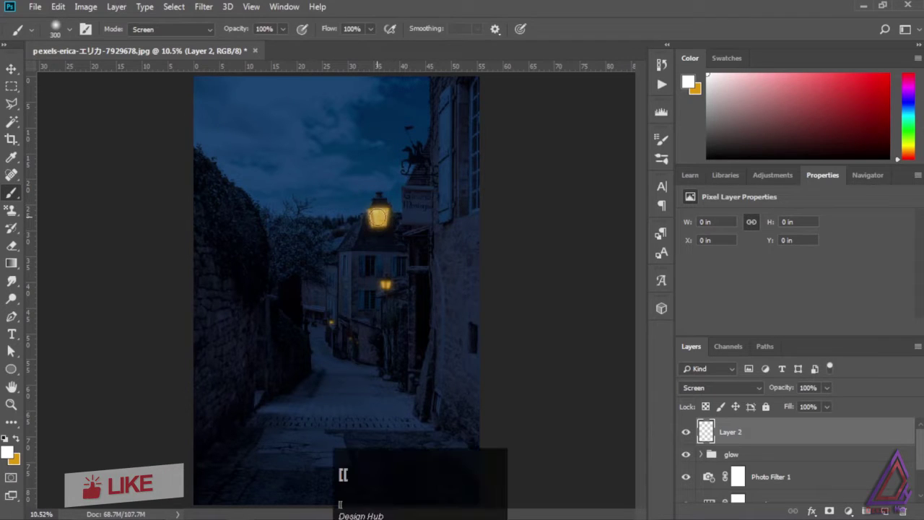
pyautogui.click(378, 216)
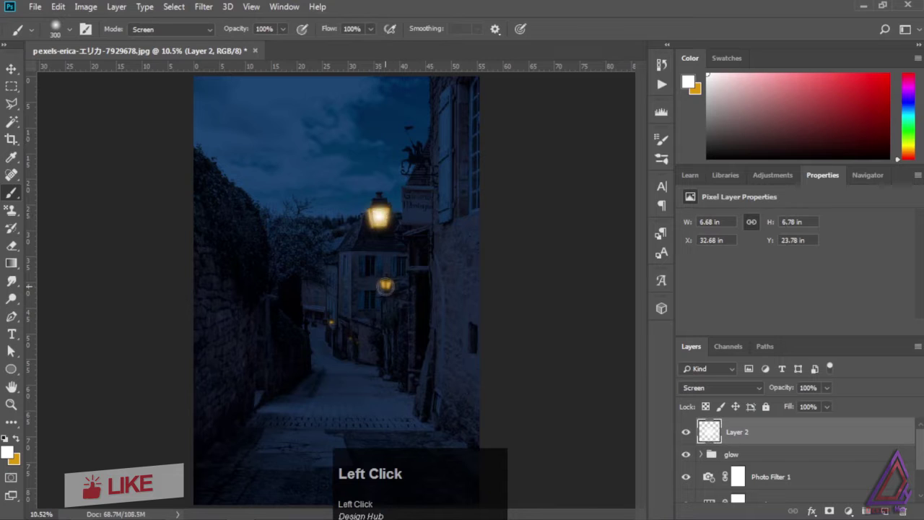
# Dab white highlights on the three smaller lanterns, shrinking the brush from 175 px down to 80 px.
pyautogui.press('[')
pyautogui.press('[')
pyautogui.press('[')
pyautogui.click(386, 285)
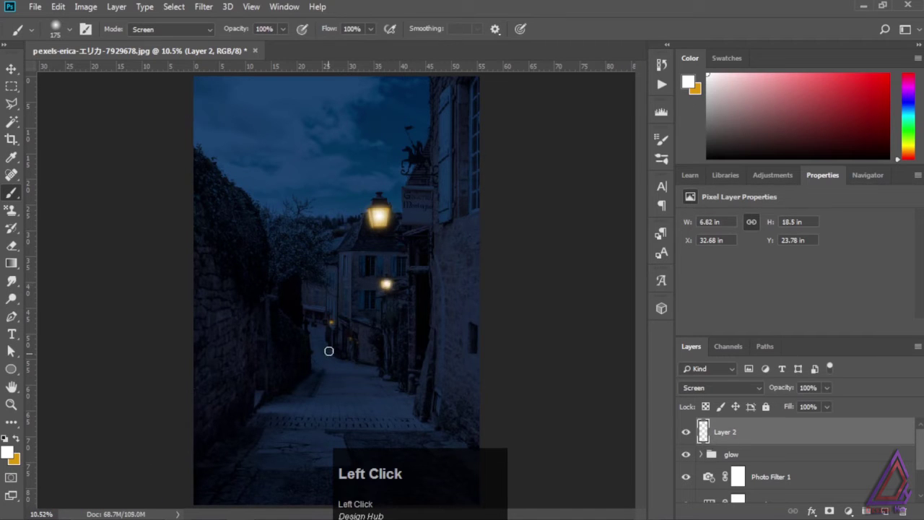
pyautogui.press('[')
pyautogui.press('[')
pyautogui.press('[')
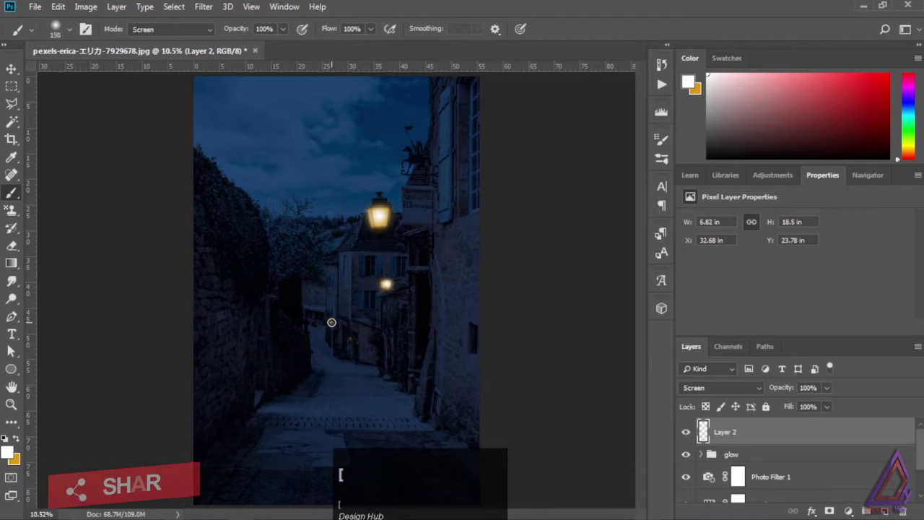
pyautogui.click(330, 322)
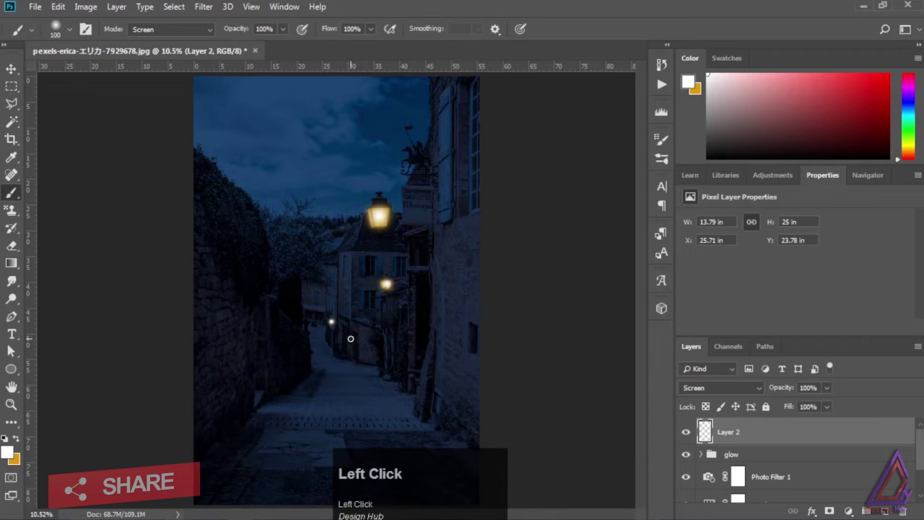
pyautogui.press('[')
pyautogui.press('[')
pyautogui.click(350, 340)
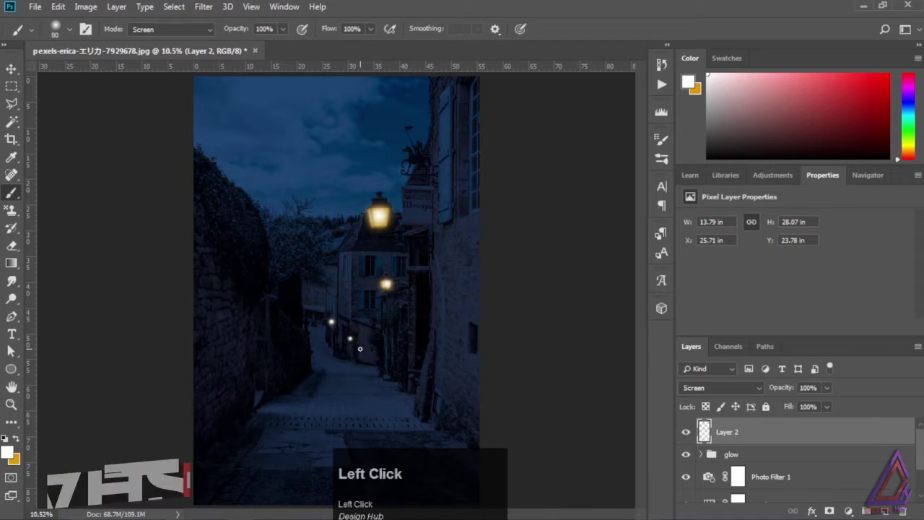
# Undo the white highlights on the three smaller lanterns, keeping the one on the large lantern.
pyautogui.hotkey('ctrl', 'alt', 'z')
pyautogui.hotkey('ctrl', 'alt', 'z')
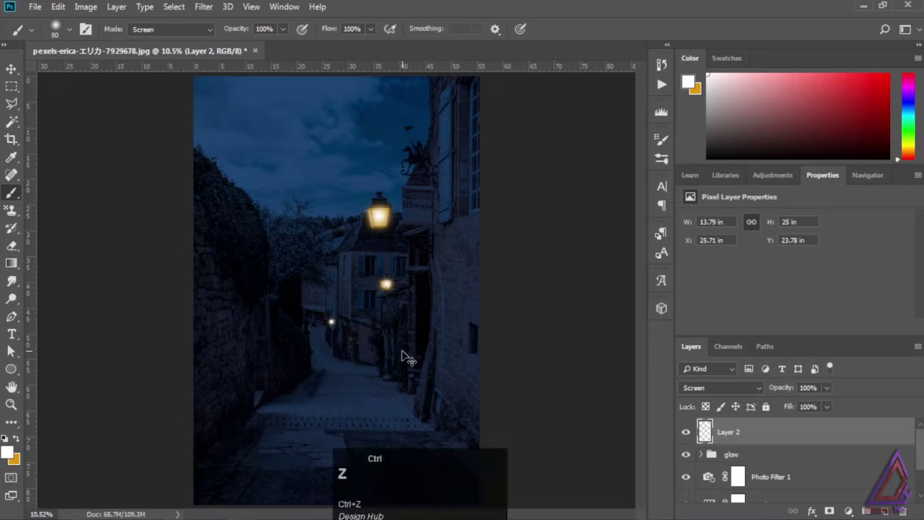
pyautogui.hotkey('ctrl', '=')
pyautogui.hotkey('ctrl', '=')
pyautogui.hotkey('ctrl', '=')
pyautogui.hotkey('ctrl', '=')
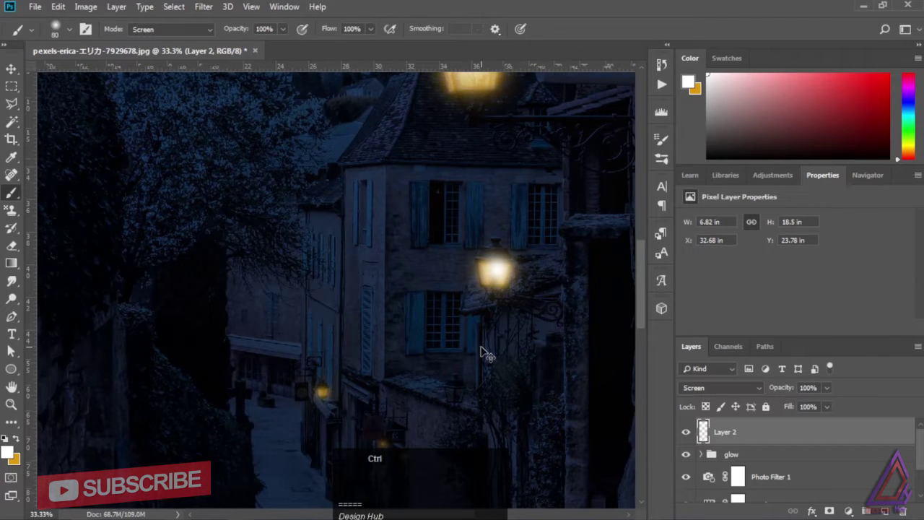
pyautogui.hotkey('ctrl', 'alt', 'z')
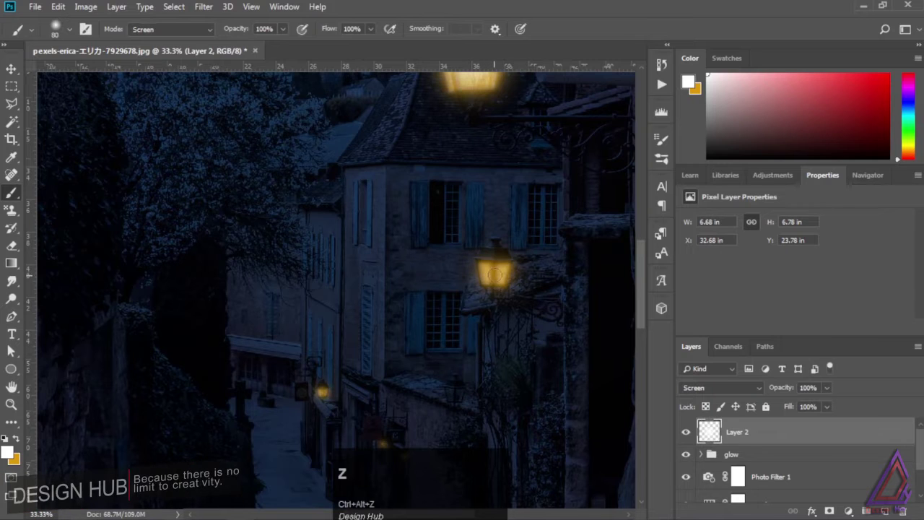
# Paint a white highlight in the centre of the second-largest lantern with a 90 px brush.
pyautogui.press(']')
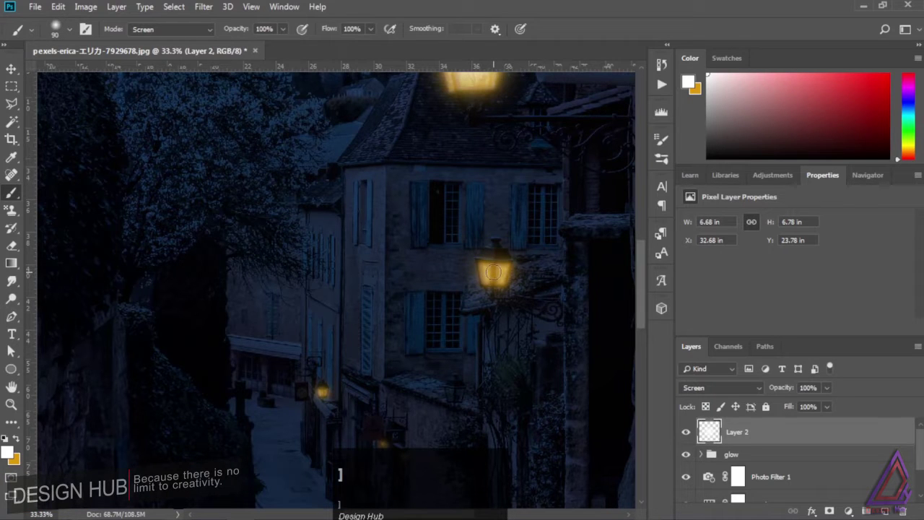
pyautogui.click(492, 272)
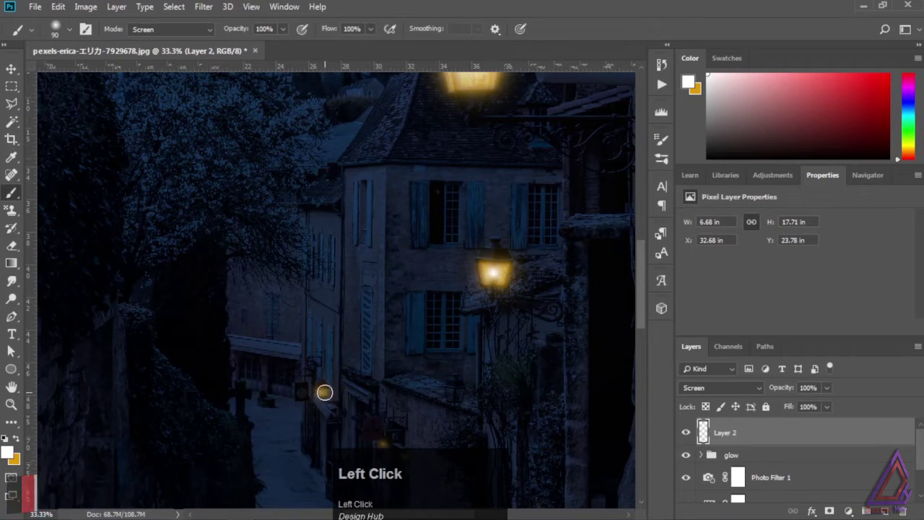
# Reduce the brush size to 70 px and set the brush's blending mode to Normal.
pyautogui.press('[')
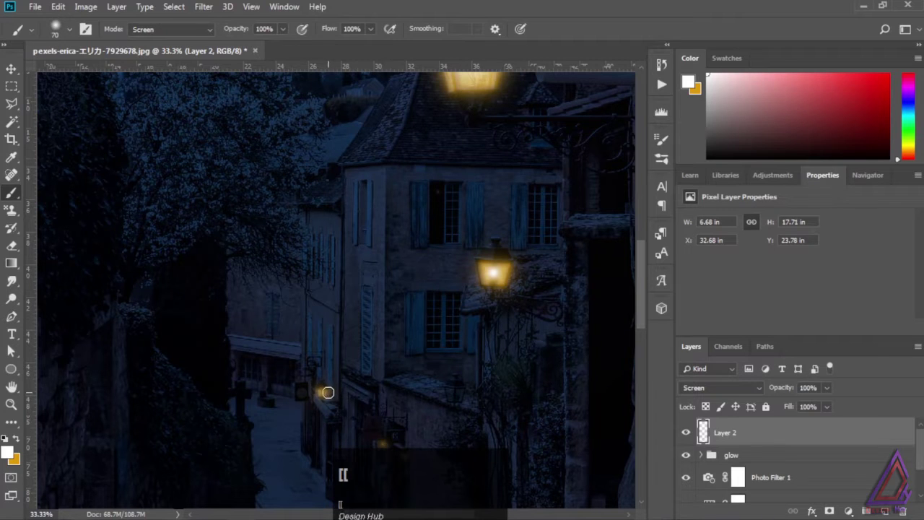
pyautogui.click(173, 29)
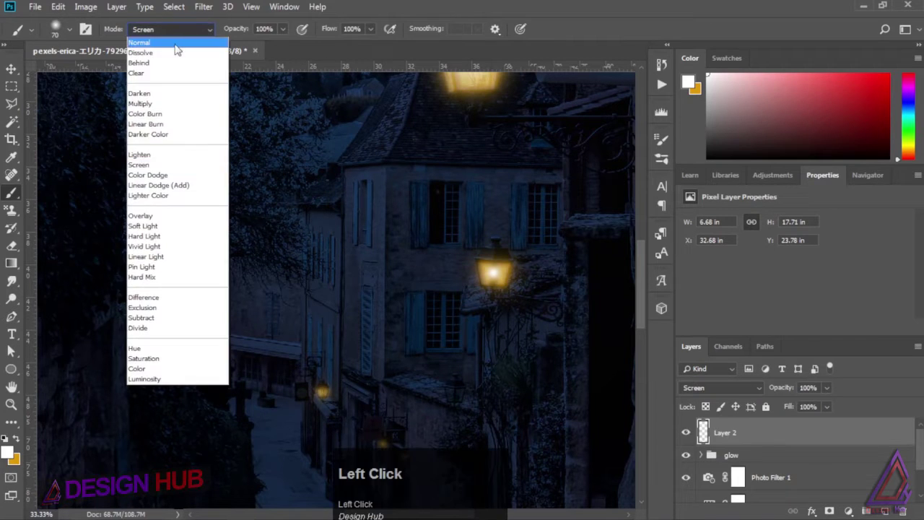
pyautogui.click(177, 45)
# Try a white highlight on the small distant lantern beside the street with the 70 px brush, and undo it.
pyautogui.press('[')
pyautogui.press('[')
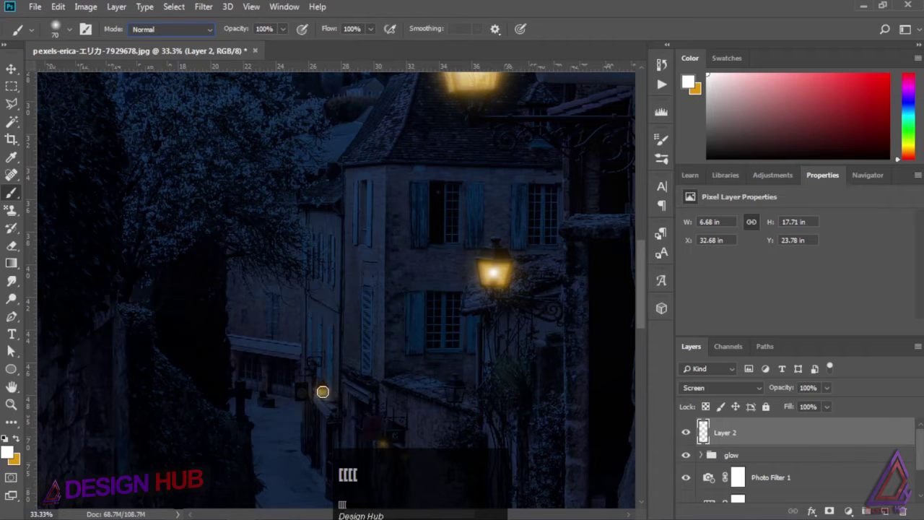
pyautogui.click(324, 392)
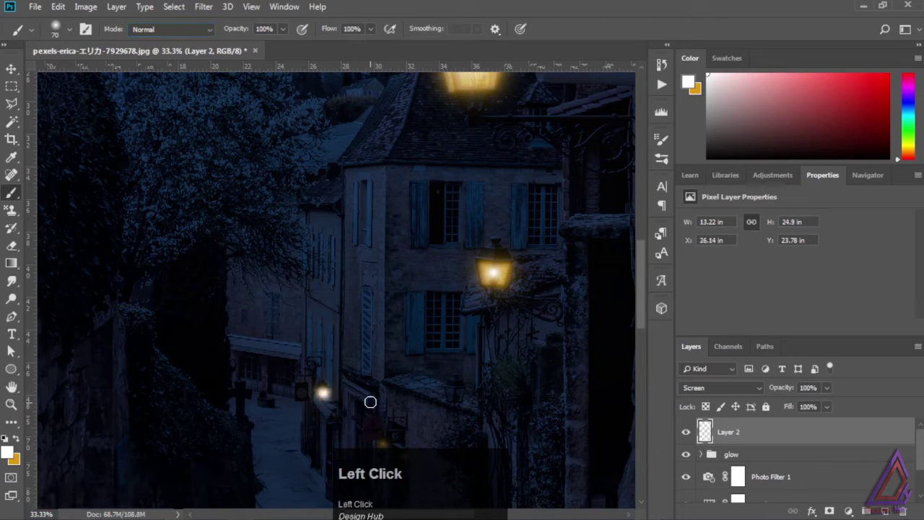
pyautogui.hotkey('ctrl', 'z')
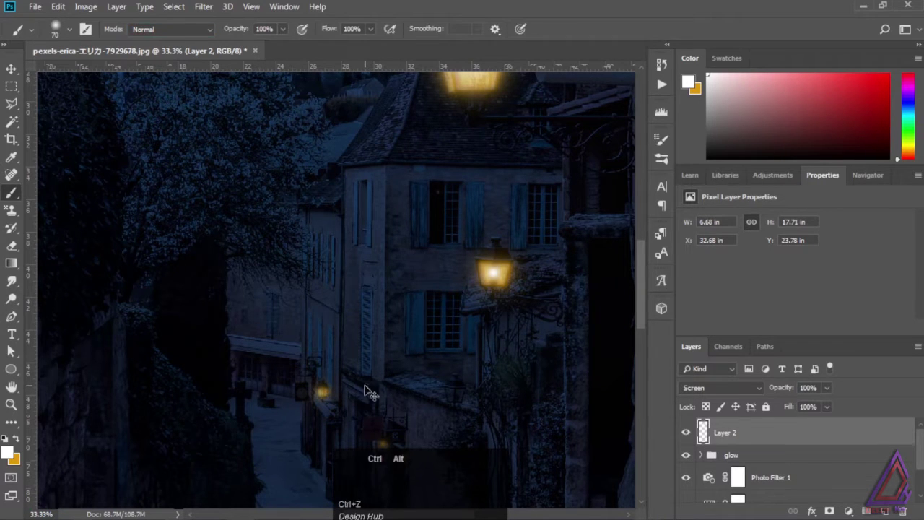
# Dab white highlights on the three smallest lanterns, using a 34 px brush for the first and 30 px for the other two.
pyautogui.click(69, 31)
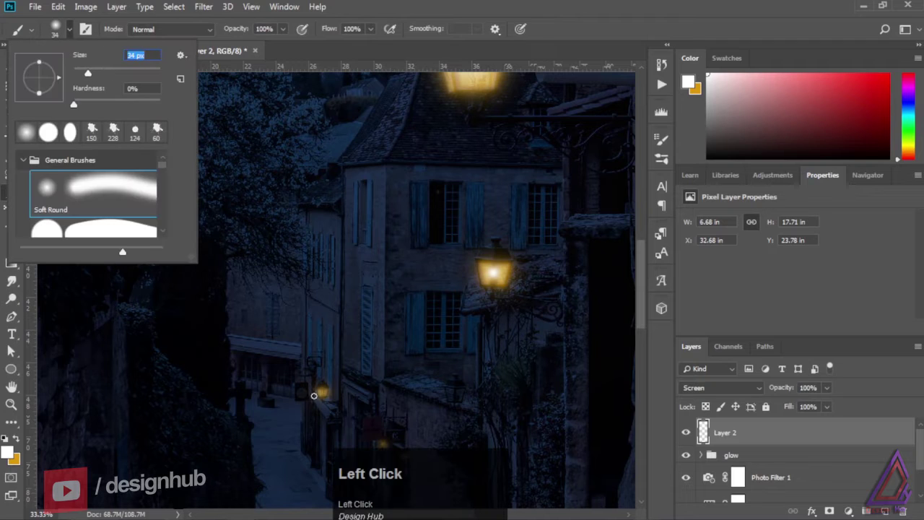
pyautogui.click(322, 392)
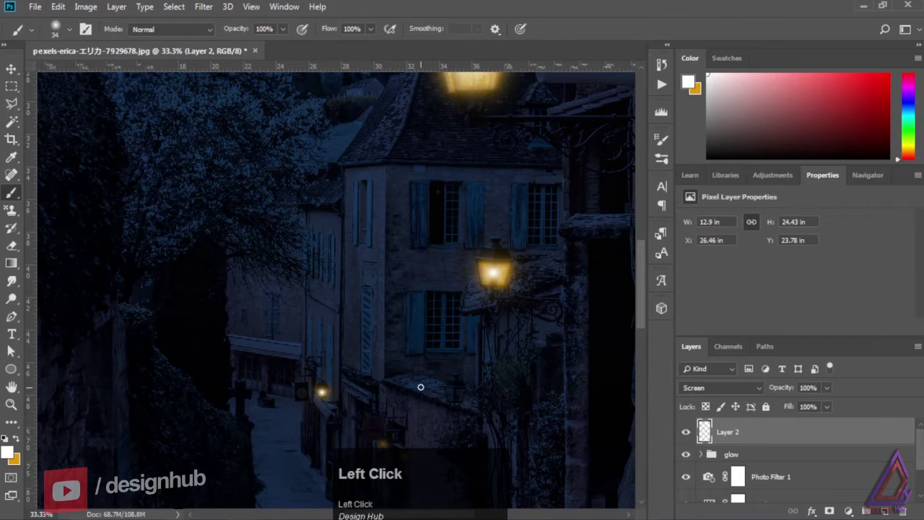
pyautogui.moveTo(420, 387); pyautogui.dragTo(400, 306)
pyautogui.press('[')
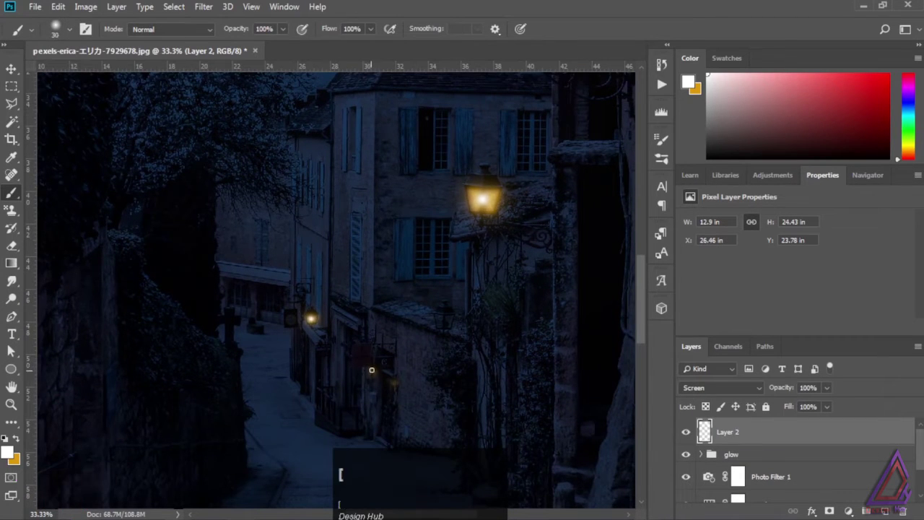
pyautogui.click(371, 370)
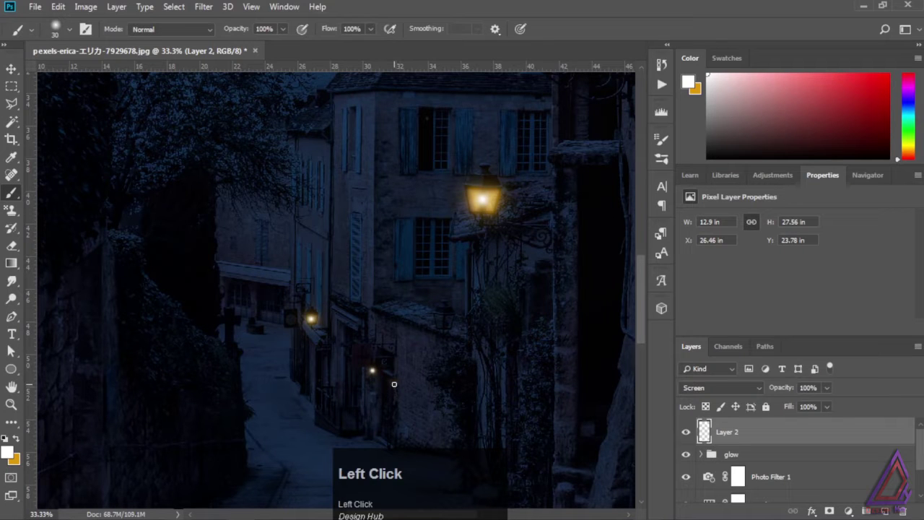
pyautogui.click(394, 384)
pyautogui.moveTo(487, 308); pyautogui.dragTo(474, 397)
pyautogui.moveTo(522, 299); pyautogui.dragTo(507, 390)
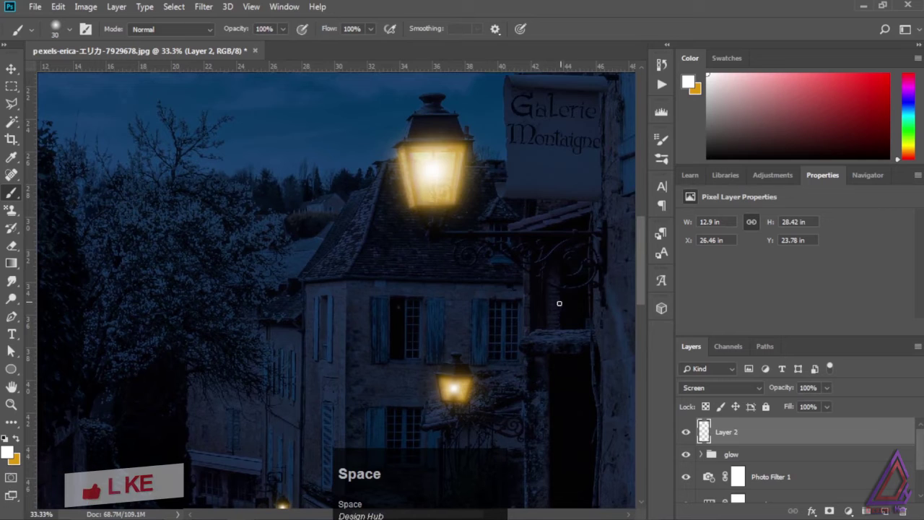
pyautogui.hotkey('ctrl', '0')
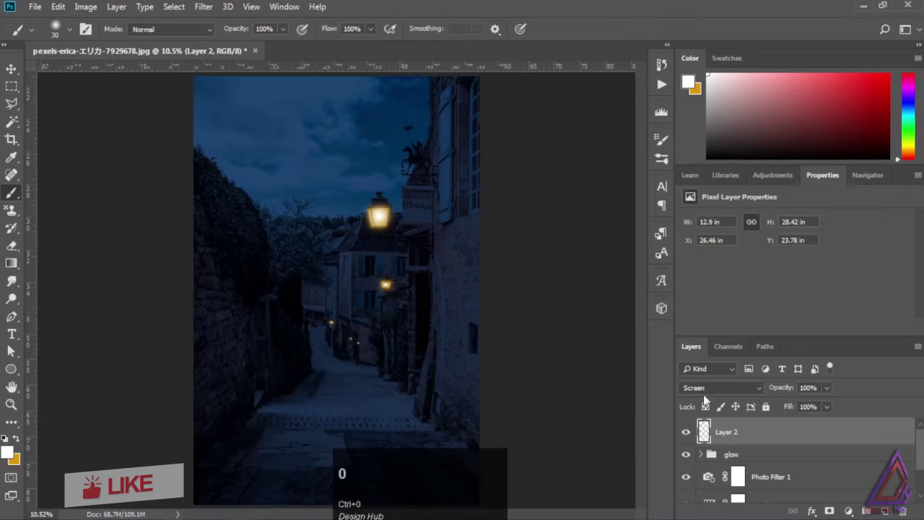
# Apply a Gaussian Blur with a 4.0 pixel radius to Layer 2 and lower the layer's opacity to 73%.
pyautogui.click(713, 431)
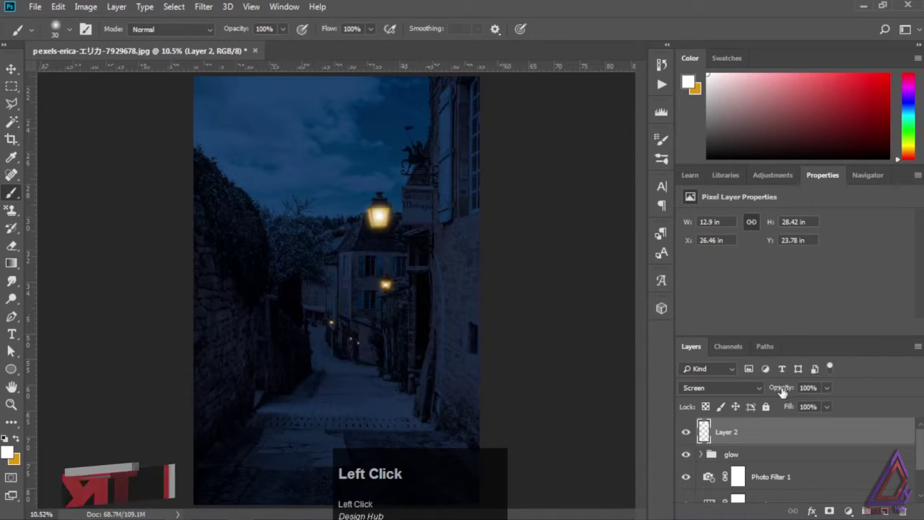
pyautogui.click(204, 7)
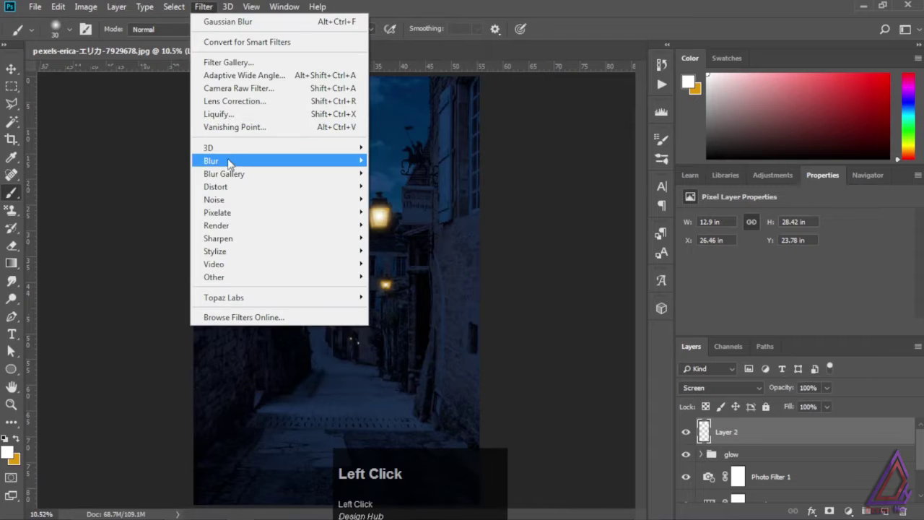
pyautogui.moveTo(231, 162)
pyautogui.click(163, 211)
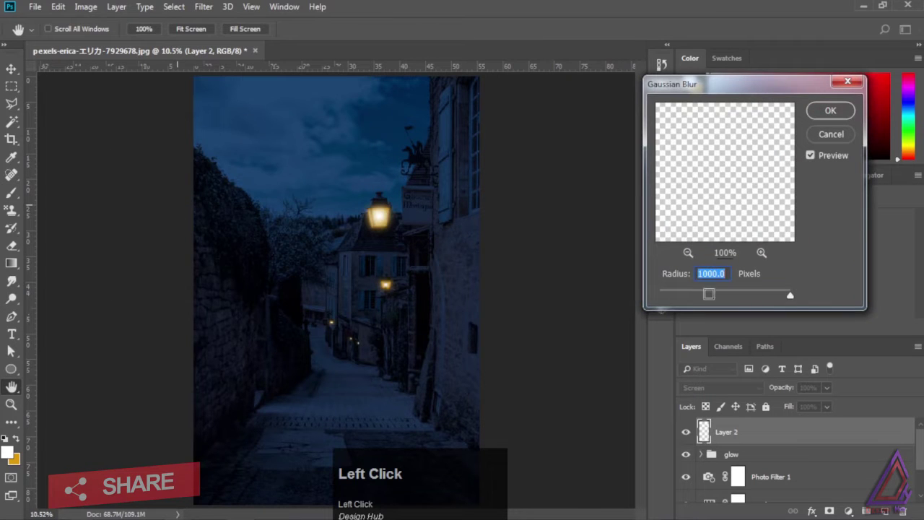
pyautogui.moveTo(787, 296); pyautogui.dragTo(690, 296)
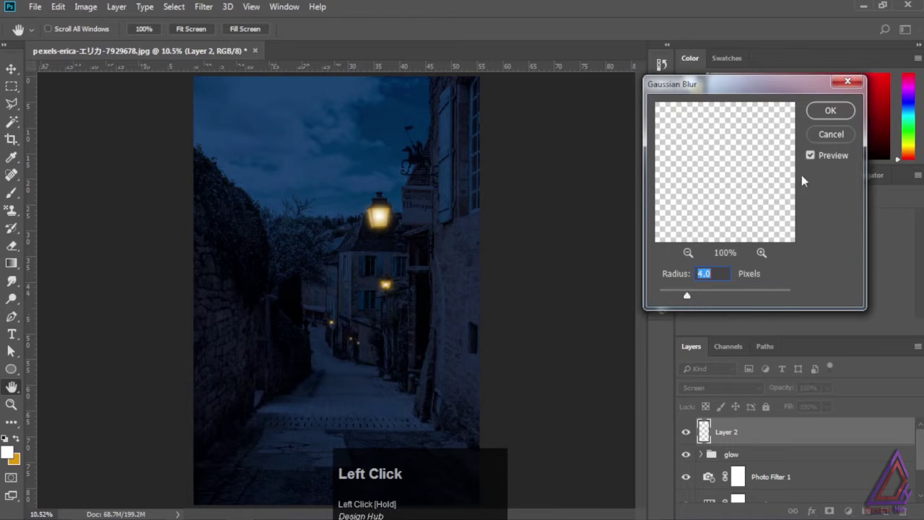
pyautogui.click(823, 113)
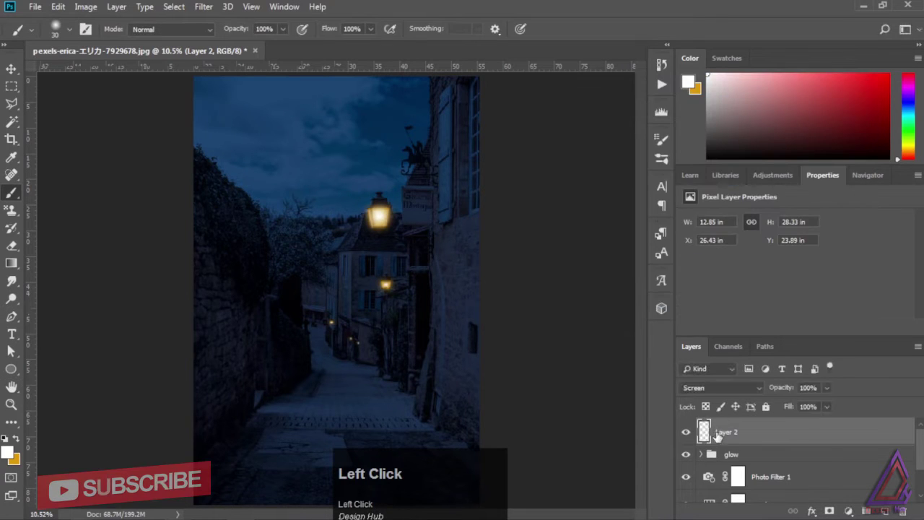
pyautogui.moveTo(784, 391); pyautogui.dragTo(765, 392)
pyautogui.click(11, 69)
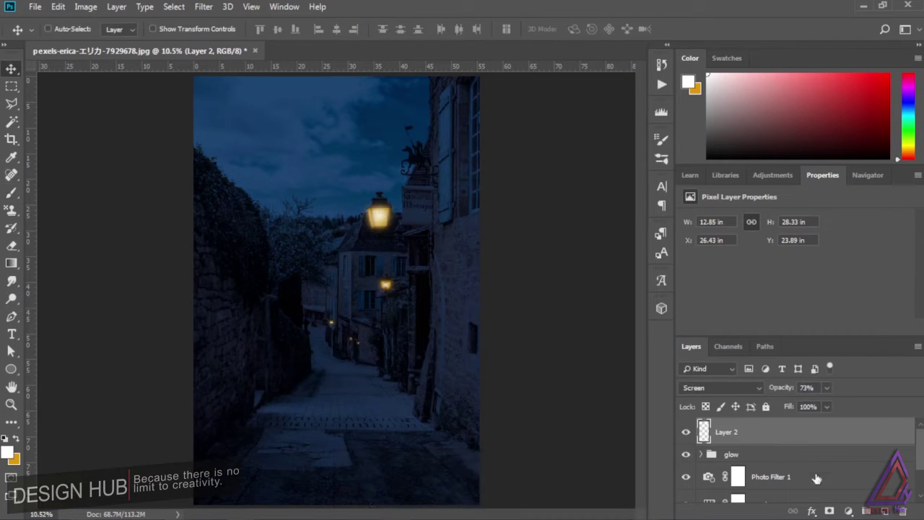
# Add a Solid Color fill layer above Layer 2 with the orange colour dc9a0b.
pyautogui.click(849, 511)
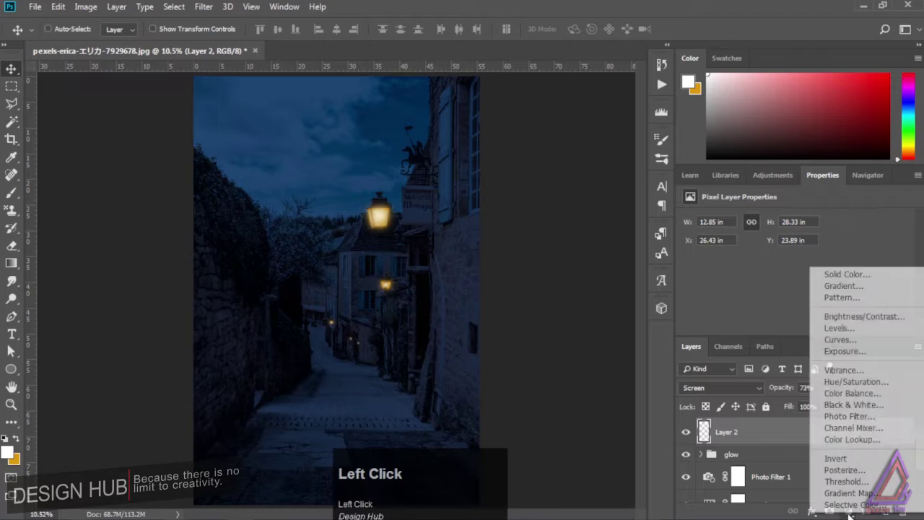
pyautogui.click(848, 274)
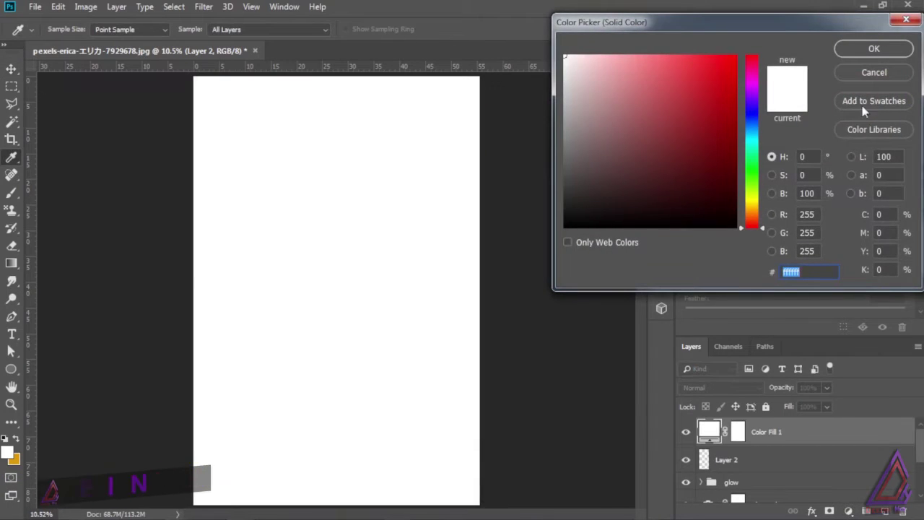
pyautogui.click(752, 211)
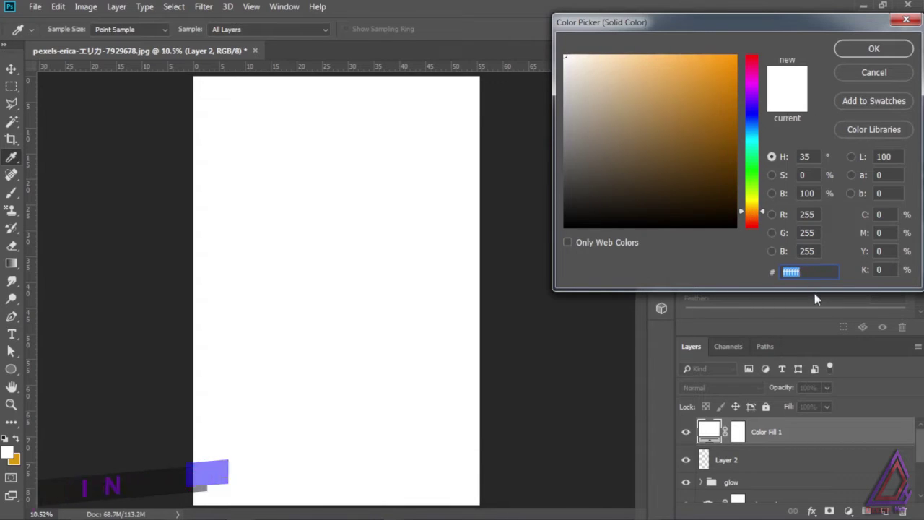
pyautogui.moveTo(813, 273); pyautogui.dragTo(775, 268)
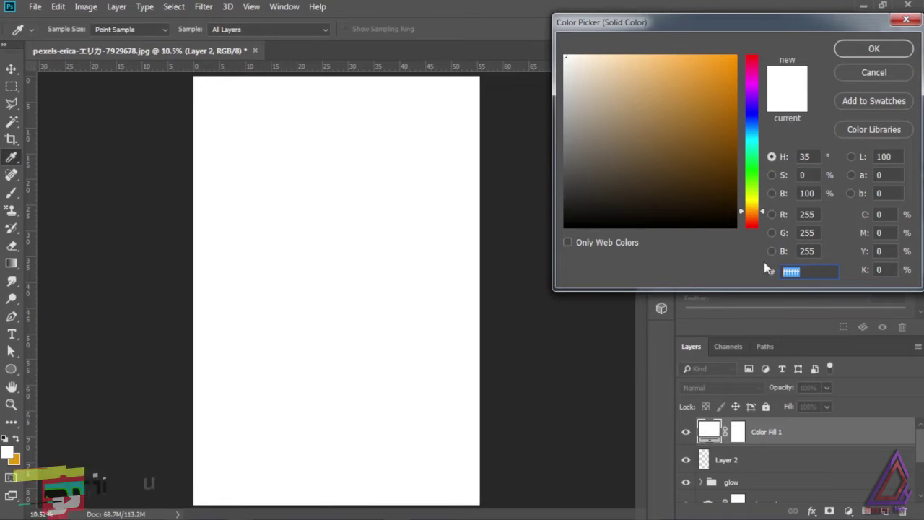
pyautogui.write('1')
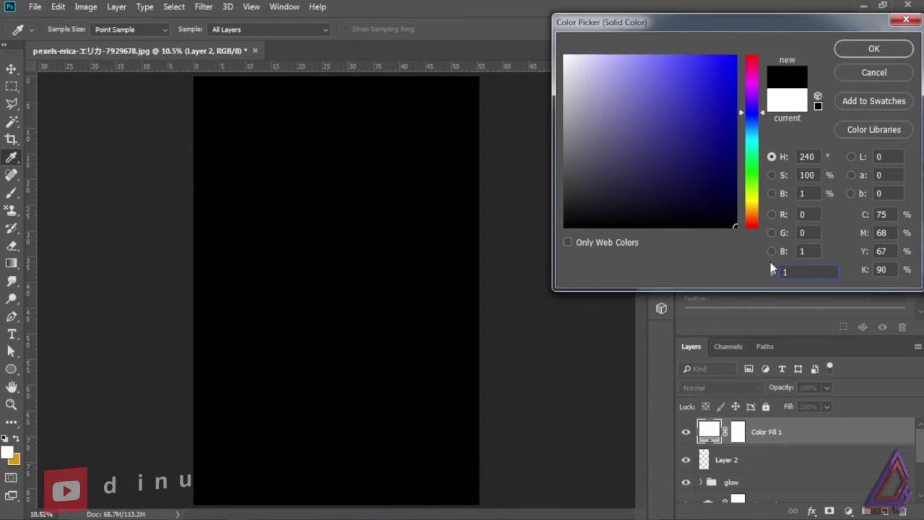
pyautogui.press('BackSpace')
pyautogui.write('dc')
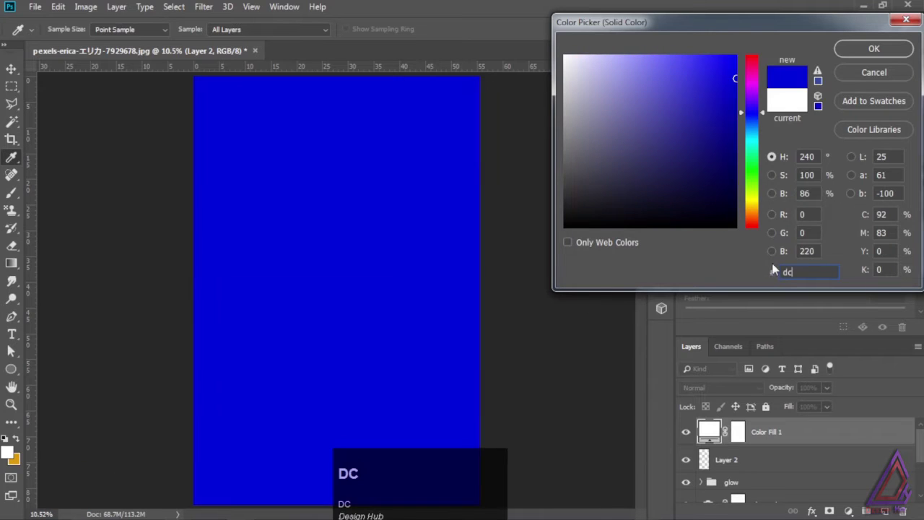
pyautogui.write('9a0b')
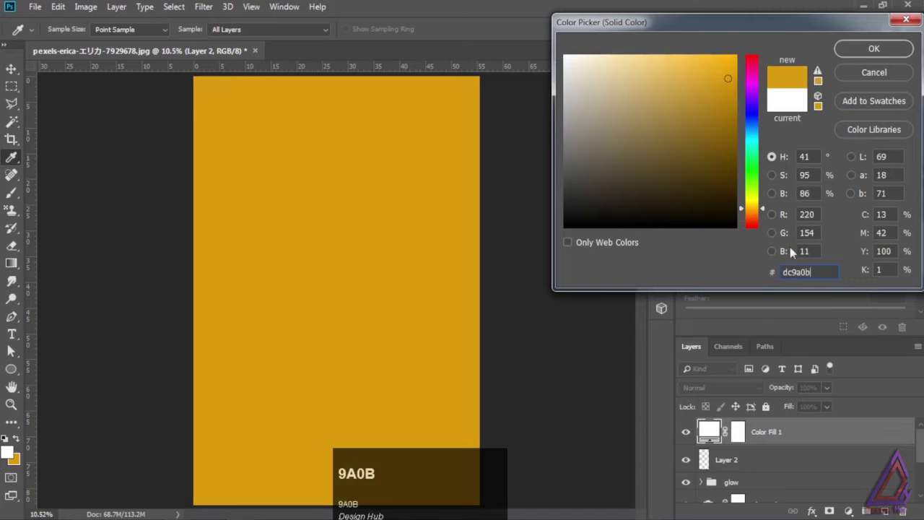
pyautogui.click(874, 48)
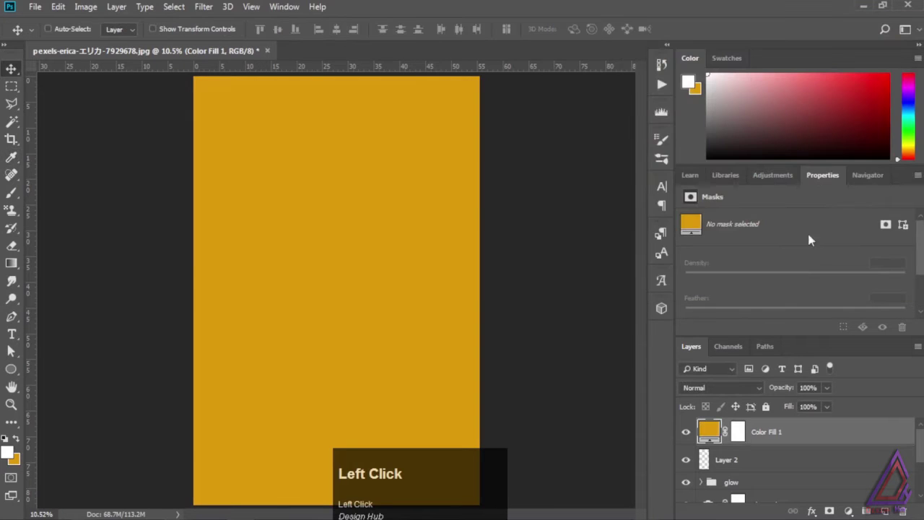
# Set the orange fill layer's blending mode to Soft Light and its opacity to 71%.
pyautogui.click(731, 387)
pyautogui.click(717, 222)
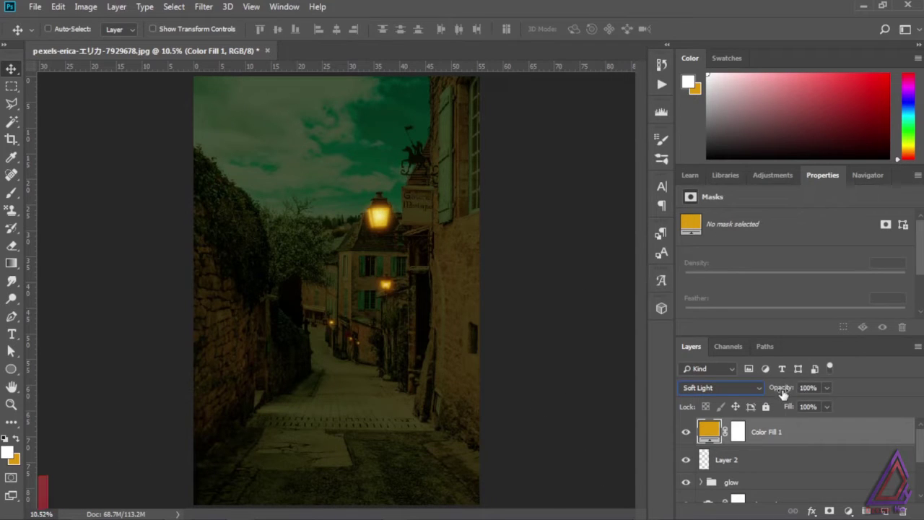
pyautogui.moveTo(785, 389); pyautogui.dragTo(766, 391)
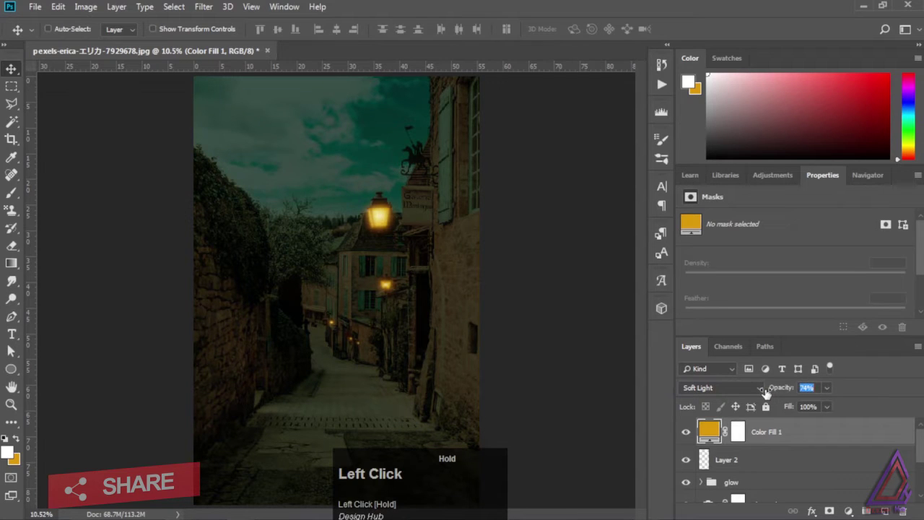
pyautogui.moveTo(765, 392); pyautogui.dragTo(764, 390)
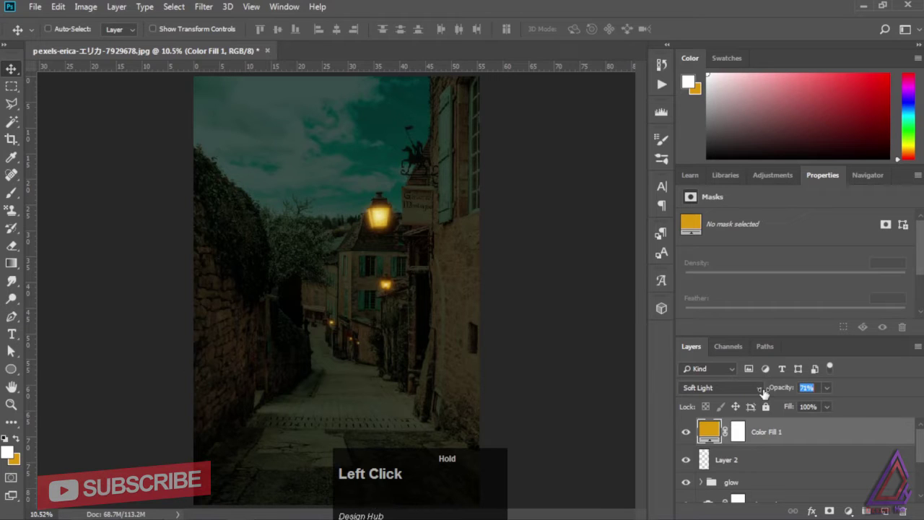
pyautogui.moveTo(763, 392); pyautogui.dragTo(764, 392)
# Clip Layer 2 to the glow group with a clipping mask and raise its opacity to 96%.
pyautogui.click(724, 462)
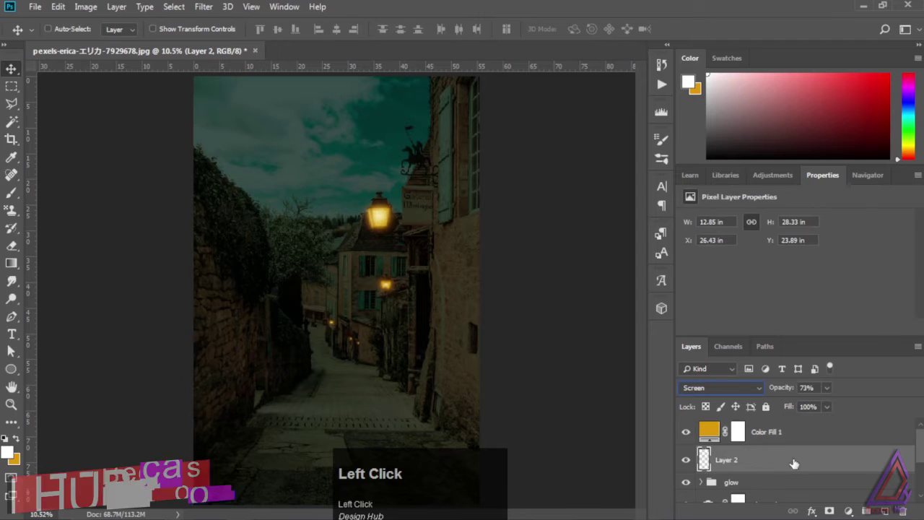
pyautogui.rightClick(859, 462)
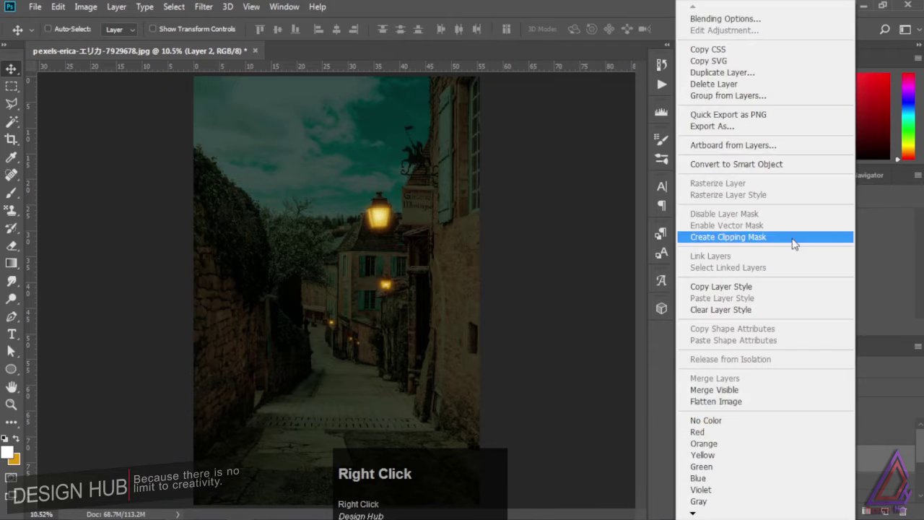
pyautogui.click(727, 237)
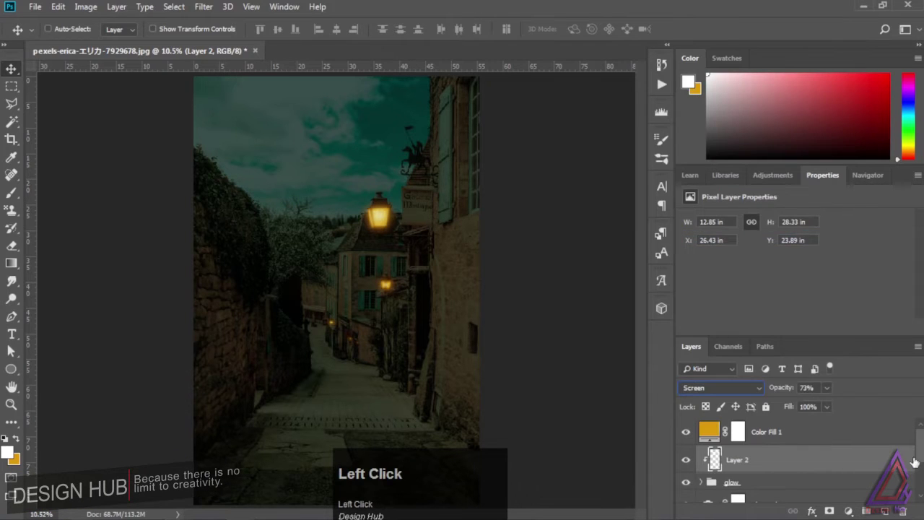
pyautogui.scroll(-1, 785, 449)
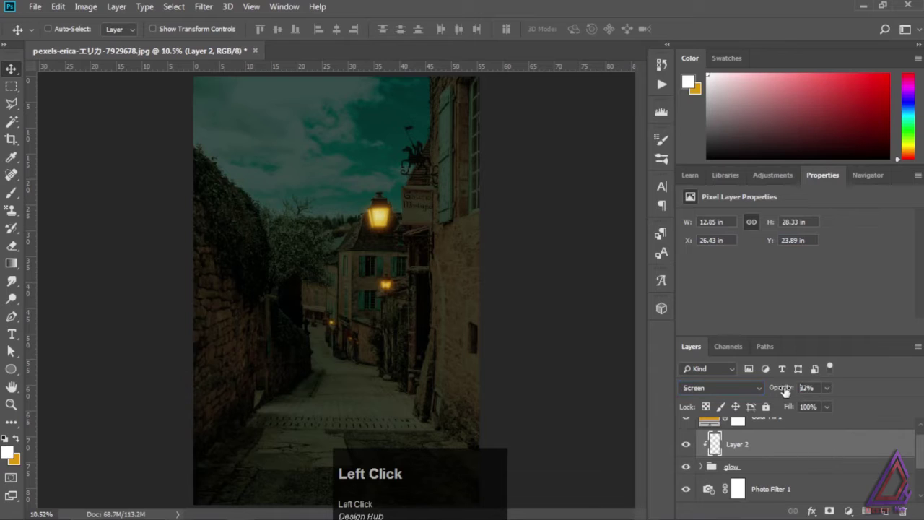
pyautogui.moveTo(786, 390); pyautogui.dragTo(104, 124)
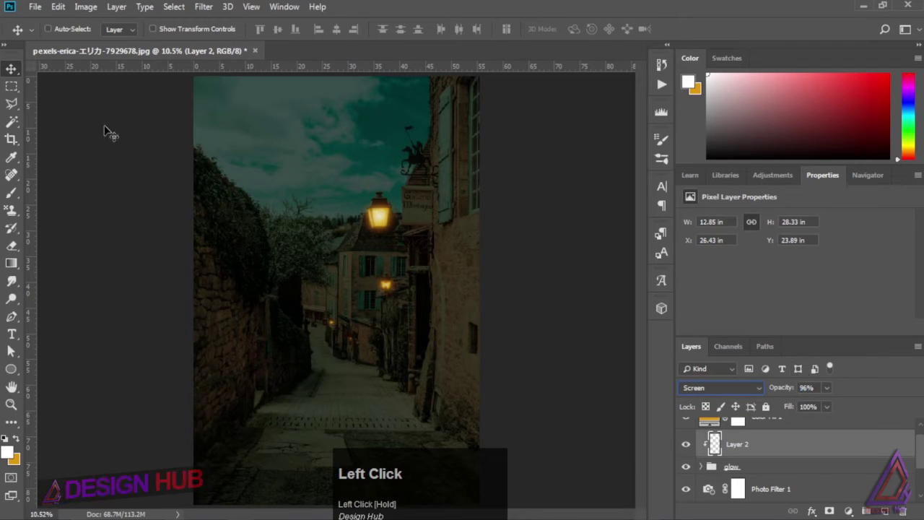
pyautogui.click(10, 69)
# Add a Hue/Saturation adjustment layer above Color Fill 1 and set its Master lightness to -56.
pyautogui.click(709, 424)
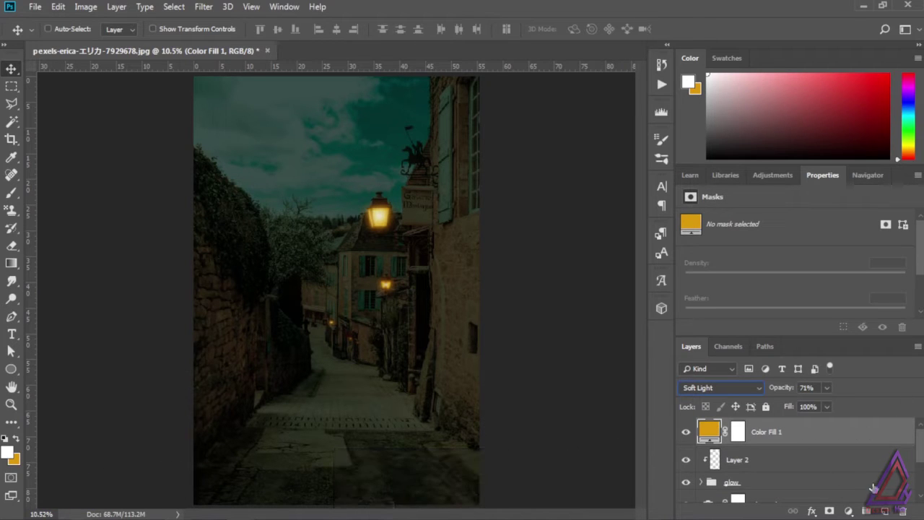
pyautogui.click(848, 511)
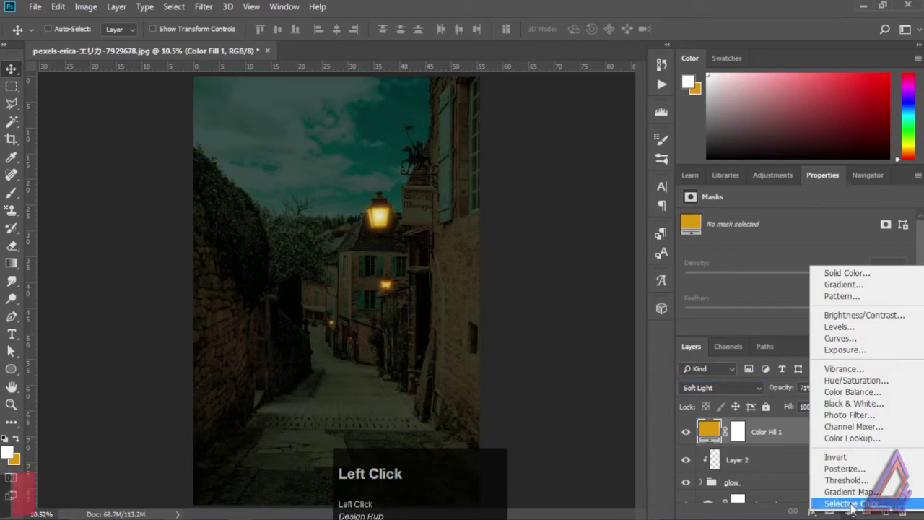
pyautogui.click(876, 379)
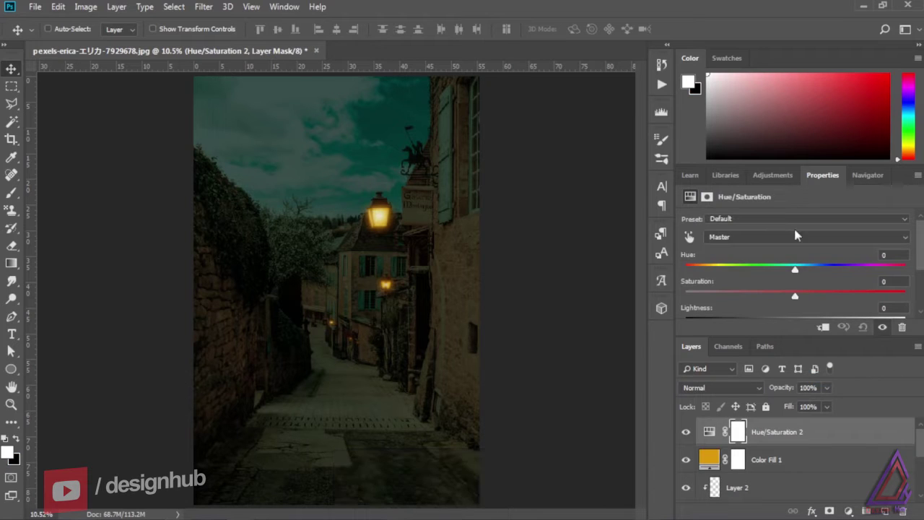
pyautogui.moveTo(919, 260); pyautogui.dragTo(920, 276)
pyautogui.moveTo(795, 272); pyautogui.dragTo(744, 272)
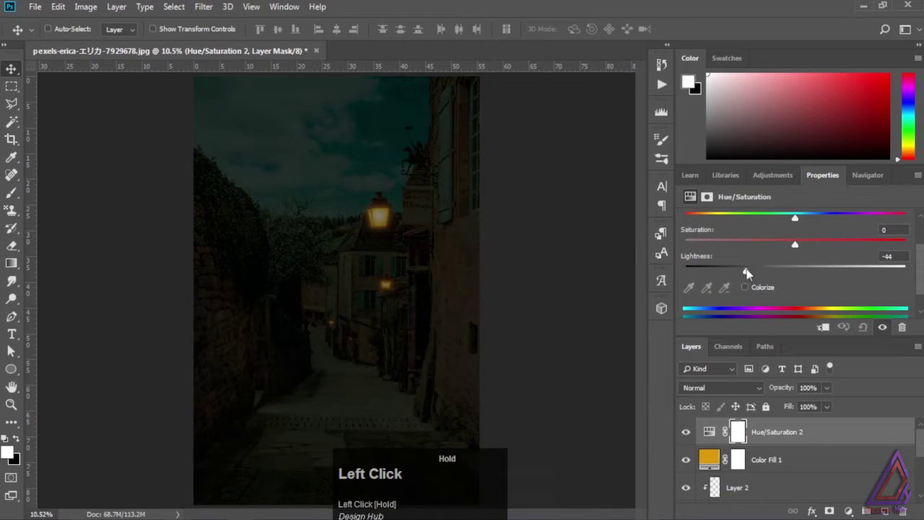
pyautogui.moveTo(741, 268); pyautogui.dragTo(733, 272)
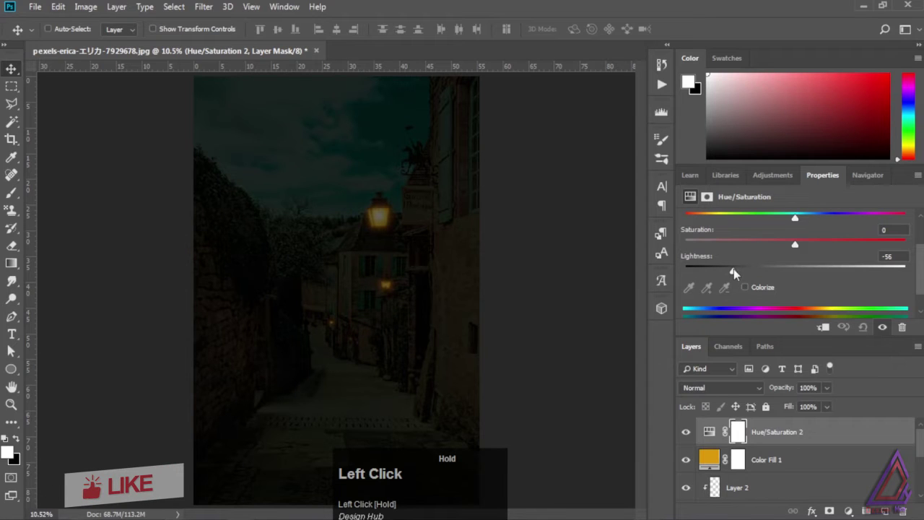
# Set the Blues range of the Hue/Saturation 2 adjustment to +15 saturation and +15 lightness.
pyautogui.moveTo(920, 272); pyautogui.dragTo(919, 246)
pyautogui.click(821, 237)
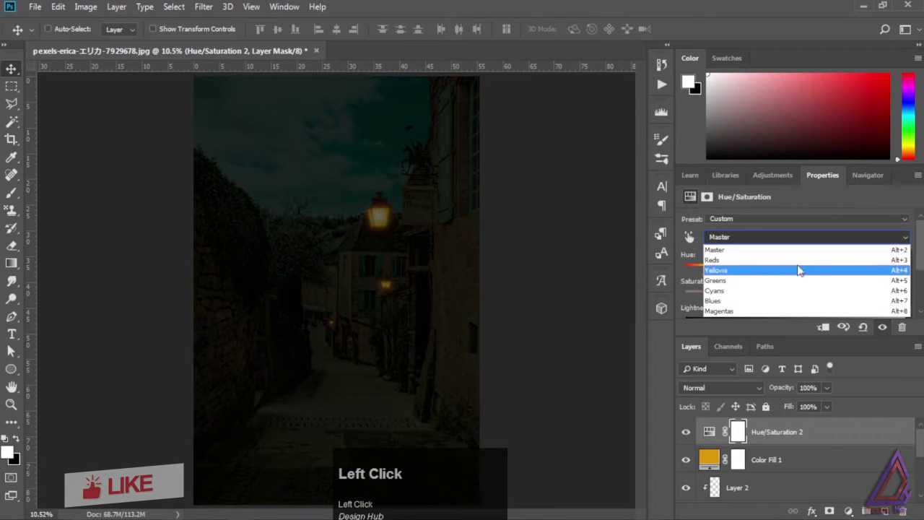
pyautogui.click(763, 300)
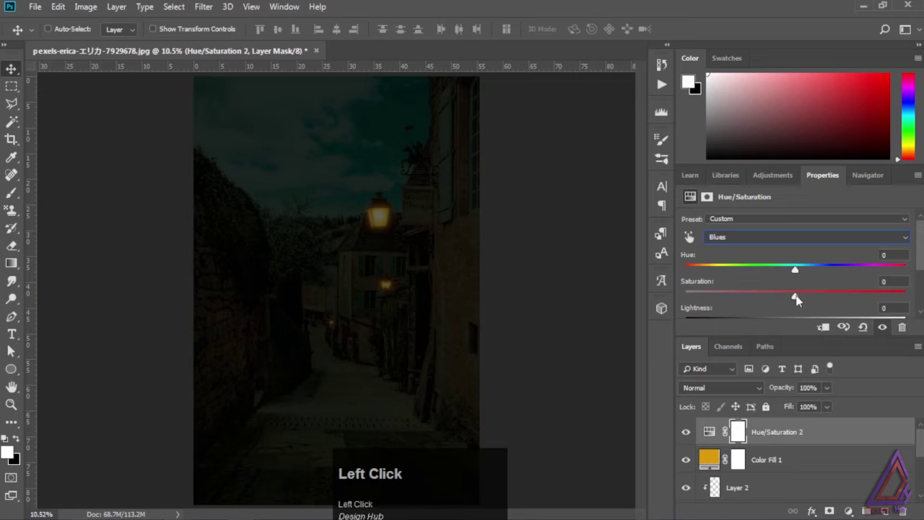
pyautogui.moveTo(794, 297); pyautogui.dragTo(817, 298)
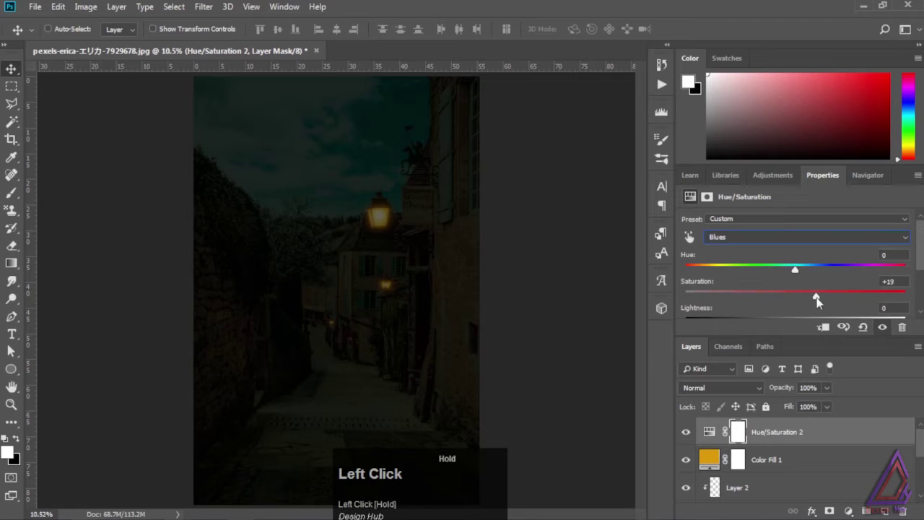
pyautogui.click(785, 242)
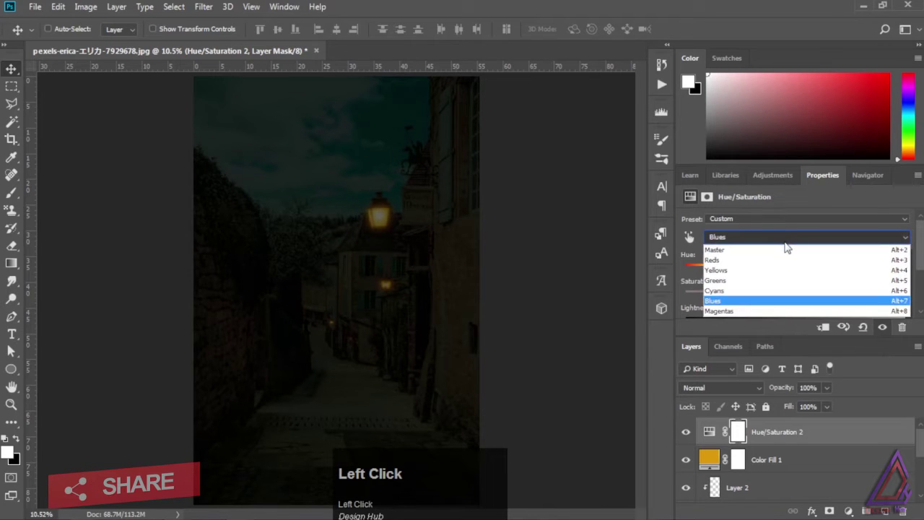
pyautogui.click(758, 300)
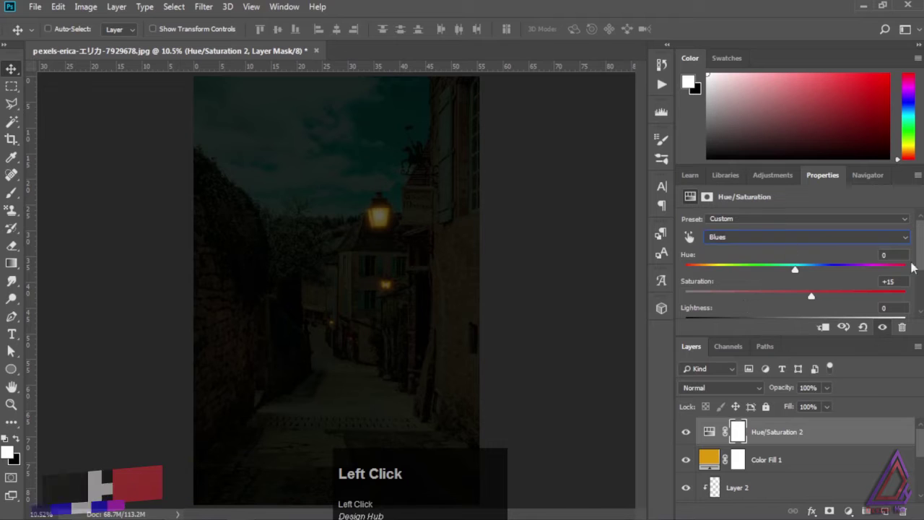
pyautogui.scroll(-1, 895, 273)
pyautogui.scroll(1, 799, 285)
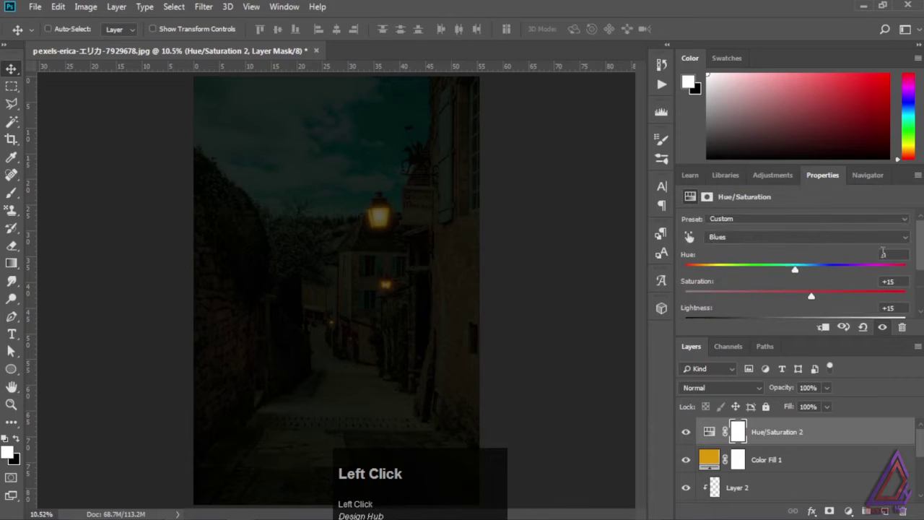
pyautogui.click(823, 239)
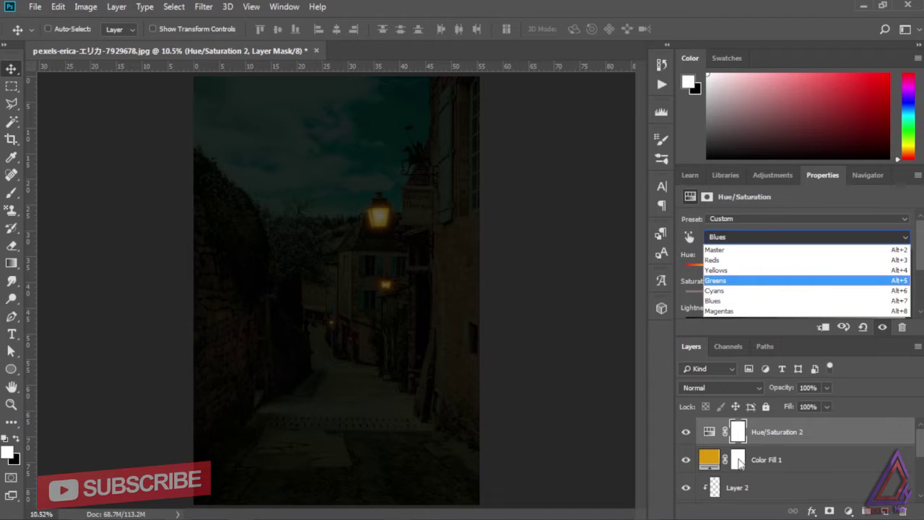
# Invert the layer mask of Hue/Saturation 2 to black.
pyautogui.click(737, 435)
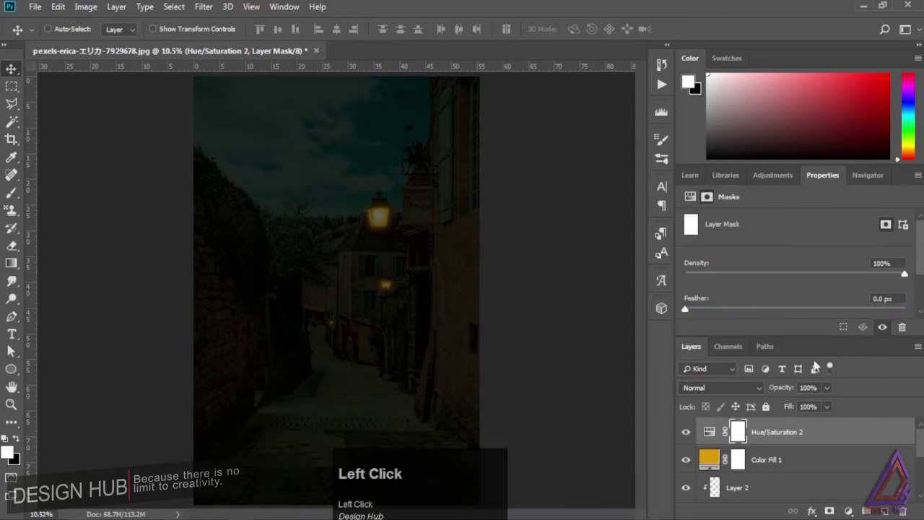
pyautogui.moveTo(919, 277); pyautogui.dragTo(914, 313)
pyautogui.click(870, 306)
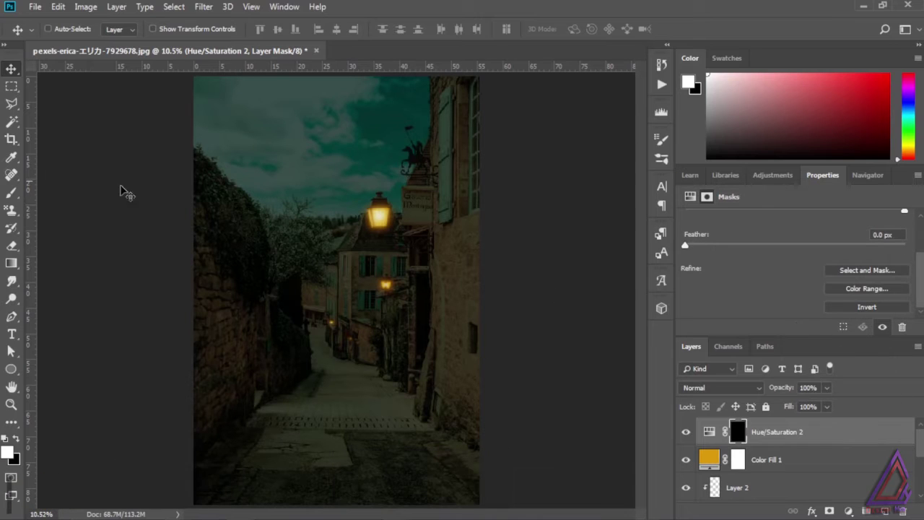
# Select the sky on the Background layer with the Magic Wand, adding the small gap beside the hanging sign's figure.
pyautogui.click(10, 123)
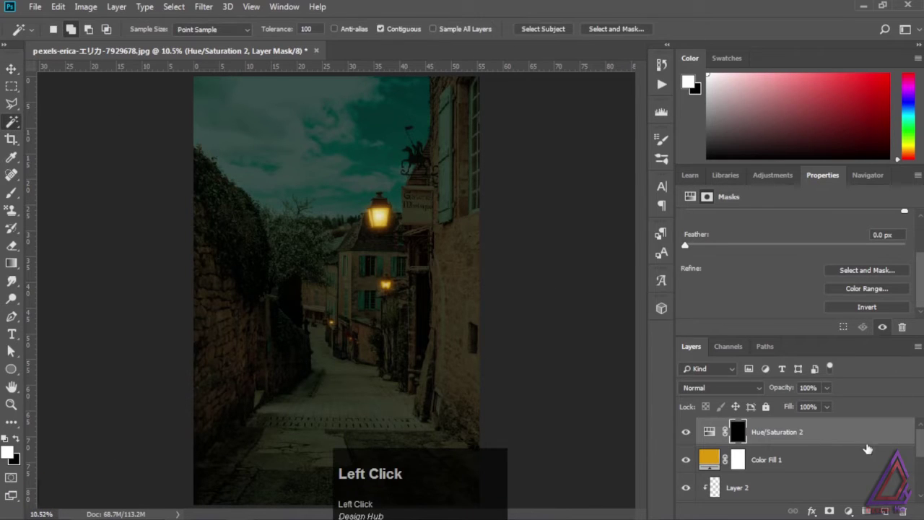
pyautogui.scroll(-3, 866, 449)
pyautogui.click(751, 489)
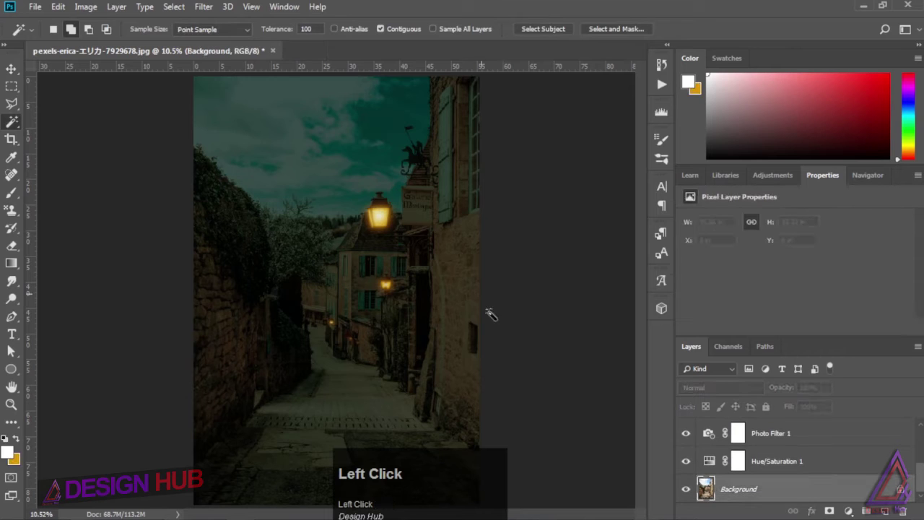
pyautogui.click(289, 151)
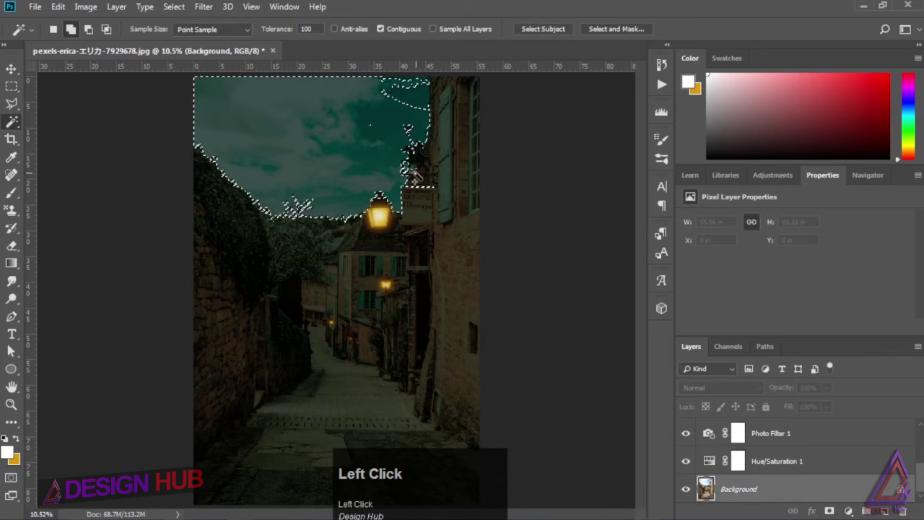
pyautogui.hotkey('ctrl', '=')
pyautogui.hotkey('ctrl', '=')
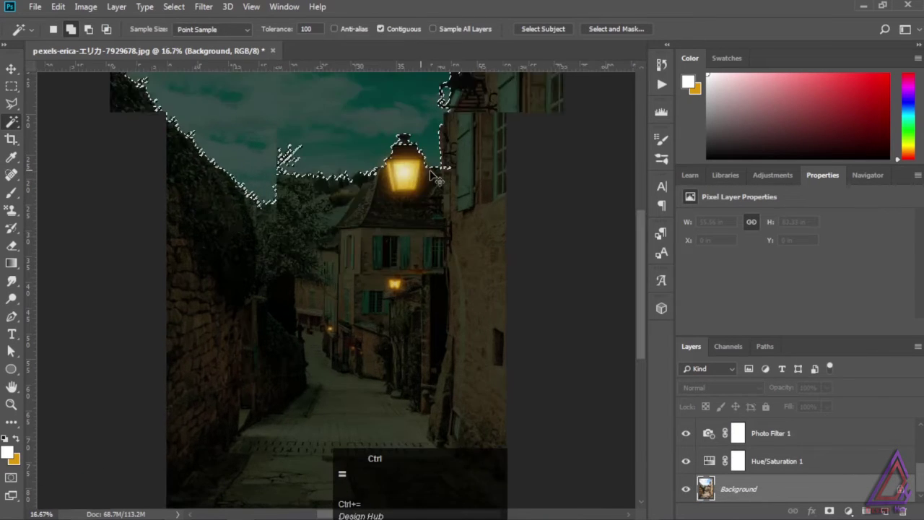
pyautogui.press('space')
pyautogui.moveTo(441, 228); pyautogui.dragTo(420, 322)
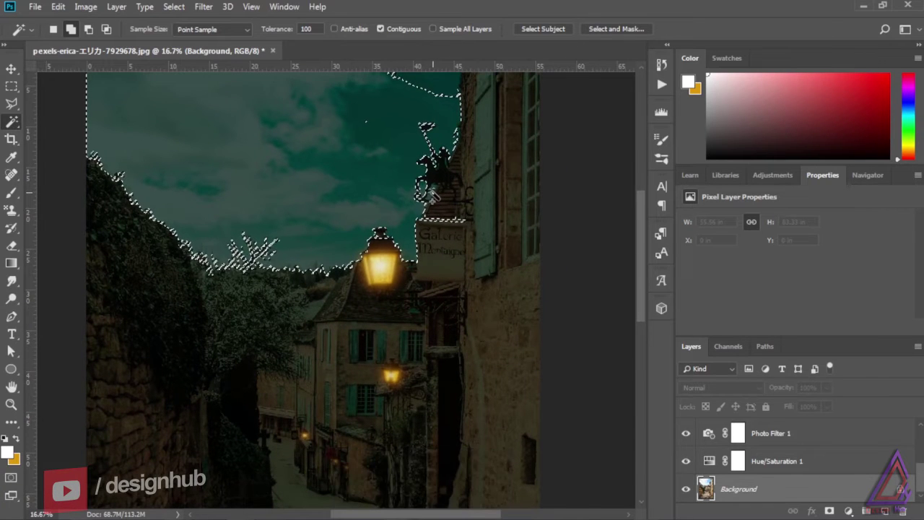
pyautogui.click(433, 208)
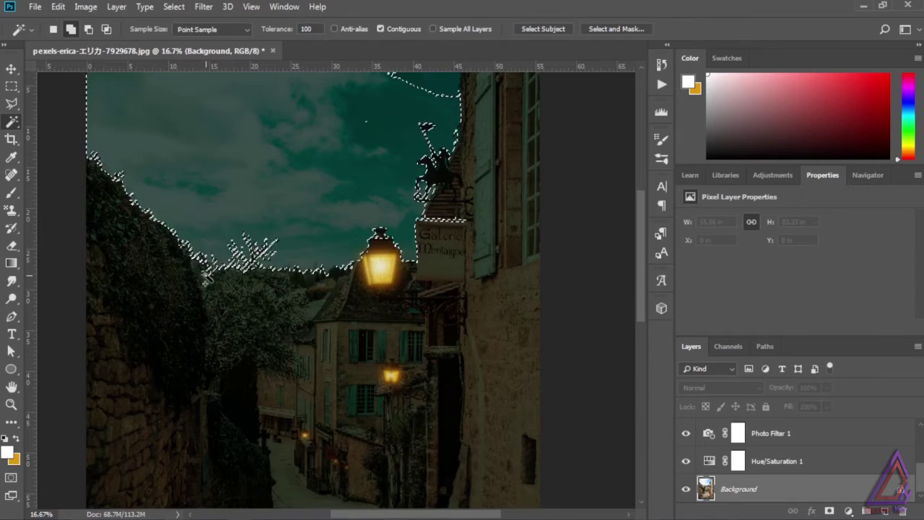
pyautogui.click(205, 280)
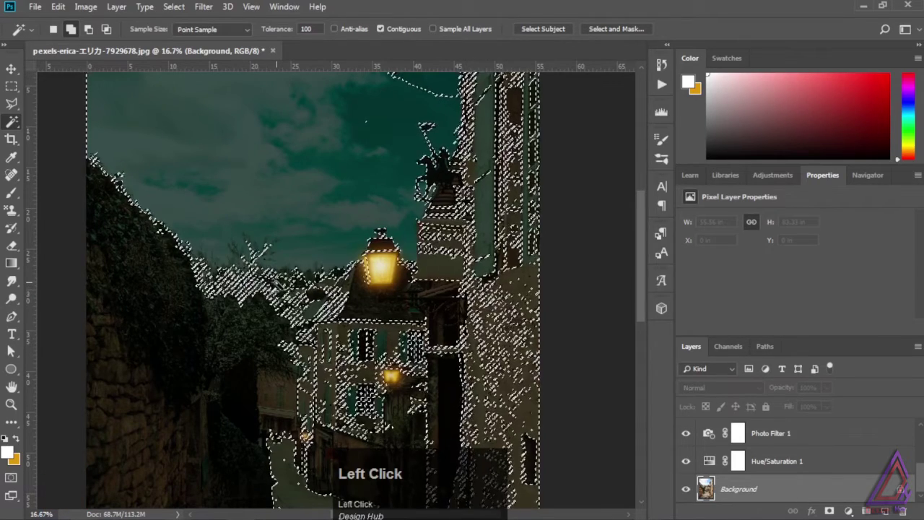
pyautogui.hotkey('ctrl', 'z')
pyautogui.hotkey('ctrl', '0')
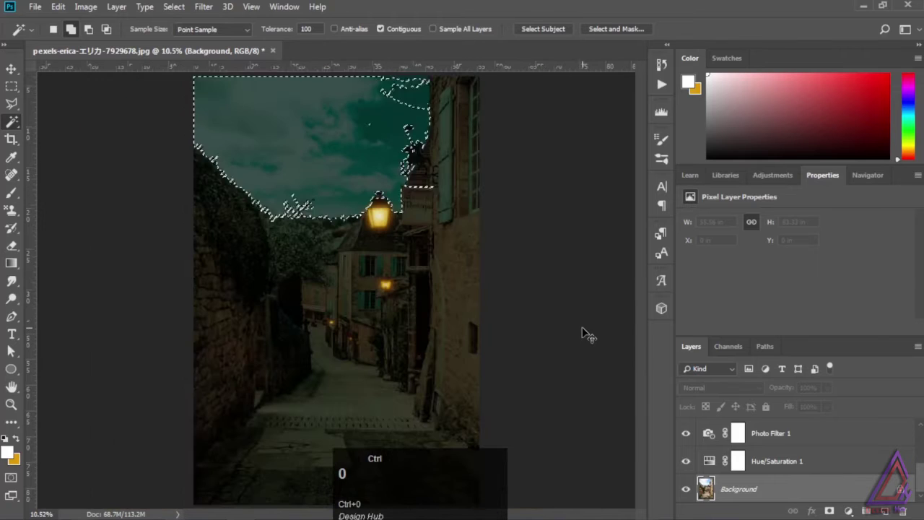
# Fill the sky selection with white on the Hue/Saturation 2 layer mask.
pyautogui.moveTo(919, 476); pyautogui.dragTo(920, 441)
pyautogui.click(739, 437)
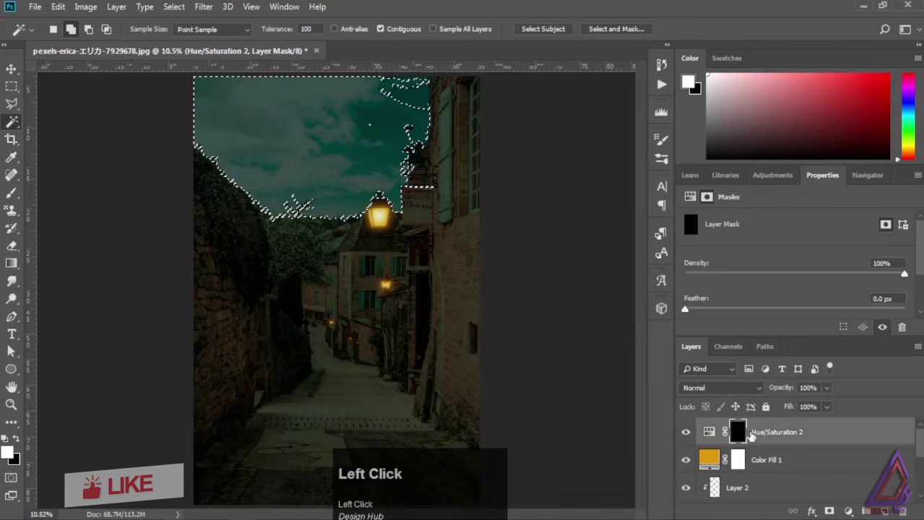
pyautogui.click(8, 452)
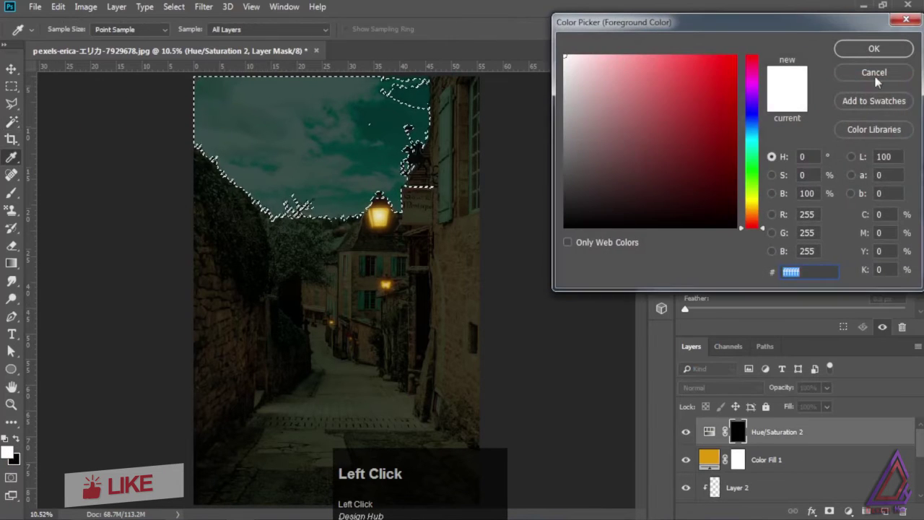
pyautogui.click(873, 48)
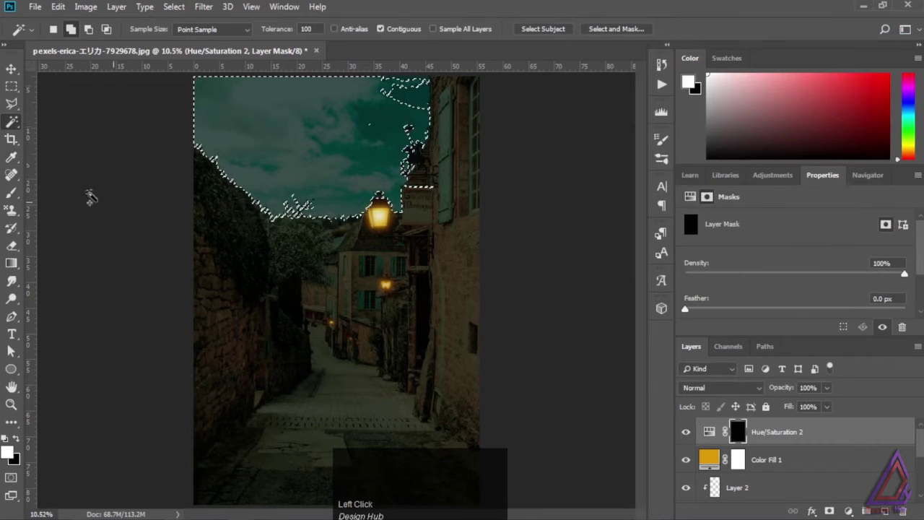
pyautogui.click(11, 68)
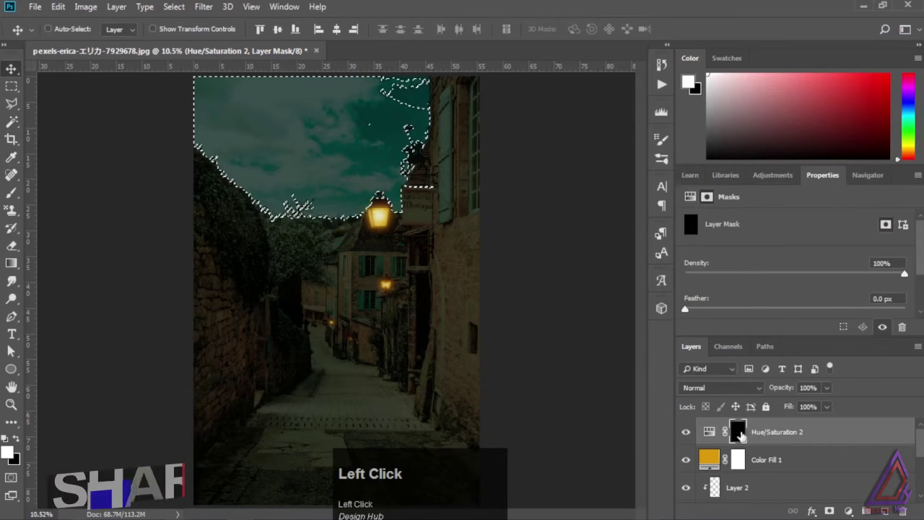
pyautogui.hotkey('alt', 'Delete')
pyautogui.hotkey('ctrl', 'd')
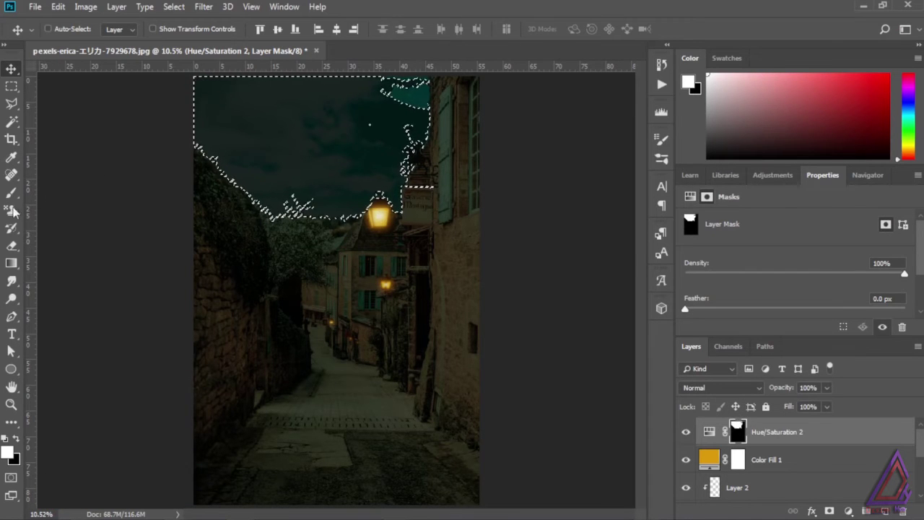
# Drop the selection and paint the remaining bright sky patches beside the building white on the mask with a 78 px brush.
pyautogui.click(12, 192)
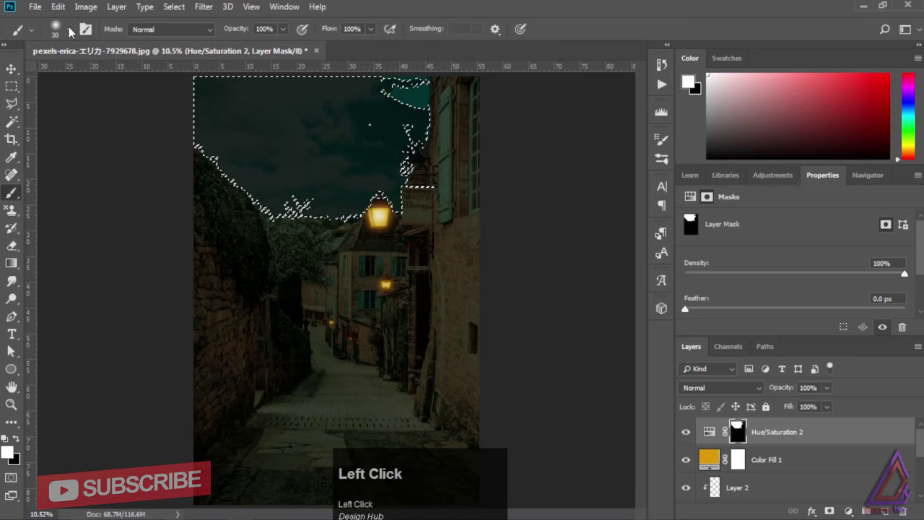
pyautogui.click(70, 30)
pyautogui.moveTo(91, 78); pyautogui.dragTo(110, 78)
pyautogui.click(385, 106)
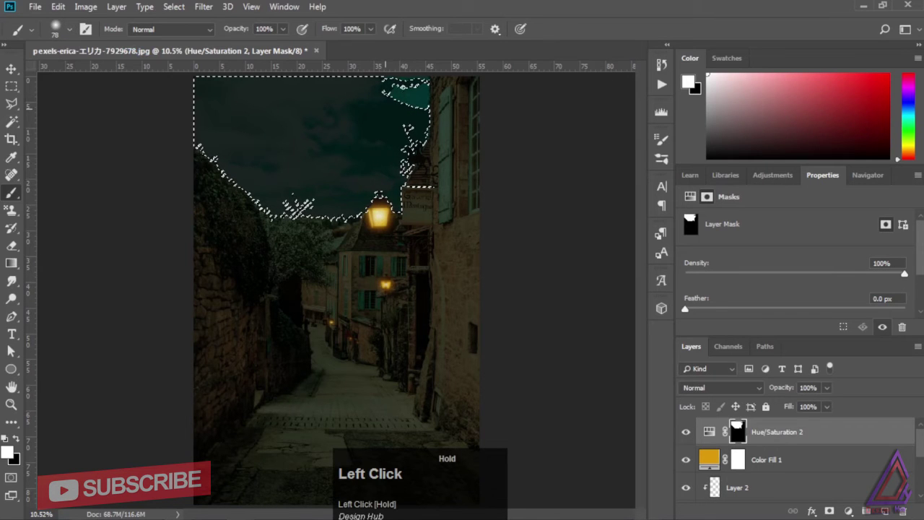
pyautogui.hotkey('ctrl', 'd')
pyautogui.moveTo(402, 86); pyautogui.dragTo(393, 82)
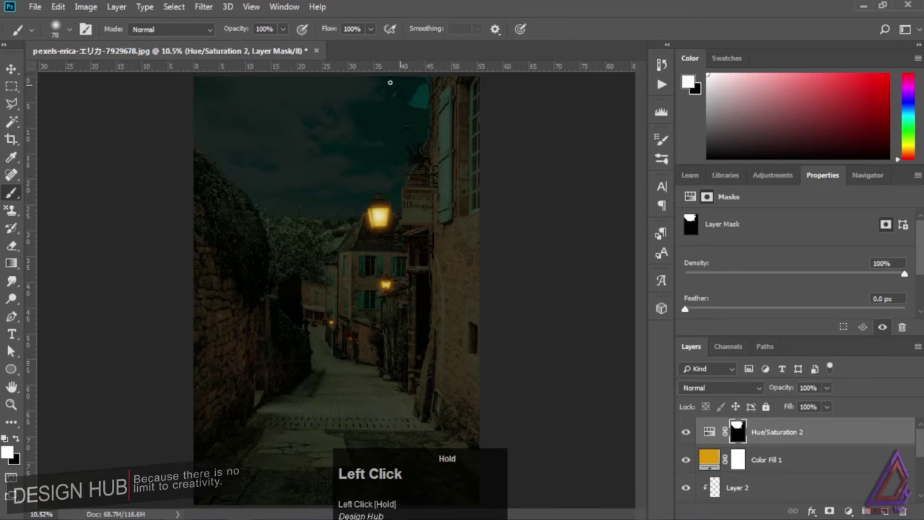
pyautogui.moveTo(426, 82)
pyautogui.mouseDown()
pyautogui.moveTo(420, 109)
pyautogui.moveTo(421, 98)
pyautogui.moveTo(413, 101)
pyautogui.moveTo(427, 97)
pyautogui.moveTo(422, 114)
pyautogui.moveTo(427, 81)
pyautogui.moveTo(426, 111)
pyautogui.moveTo(403, 131)
pyautogui.moveTo(432, 167)
pyautogui.mouseUp()
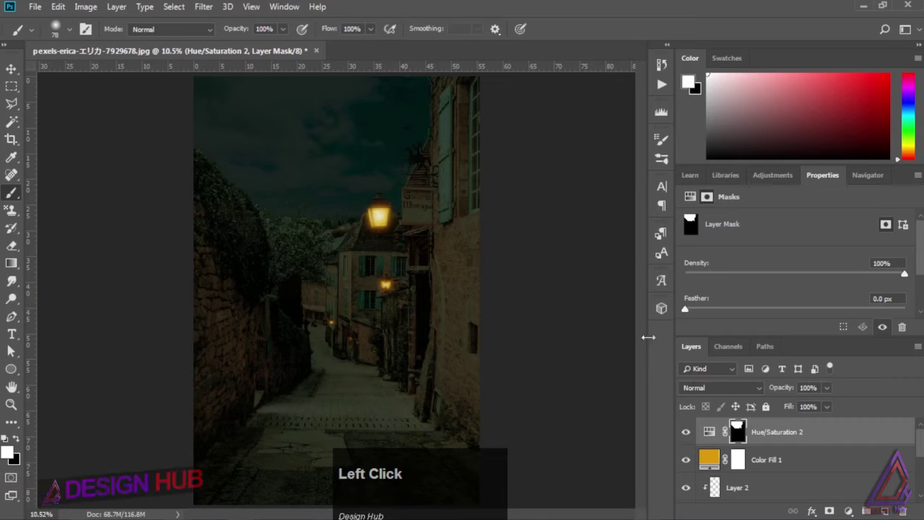
# Change the Color Fill 1 layer's colour to the darker, muted orange 99721c.
pyautogui.click(709, 459)
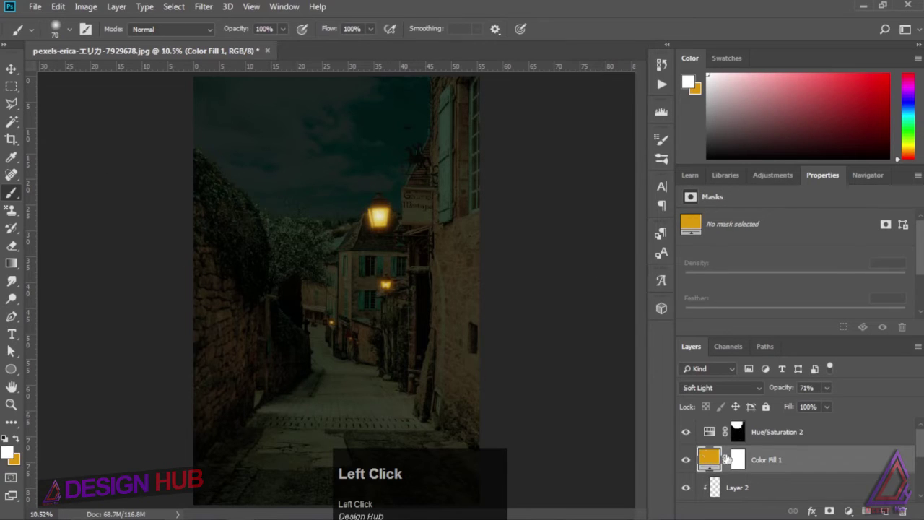
pyautogui.doubleClick(709, 460)
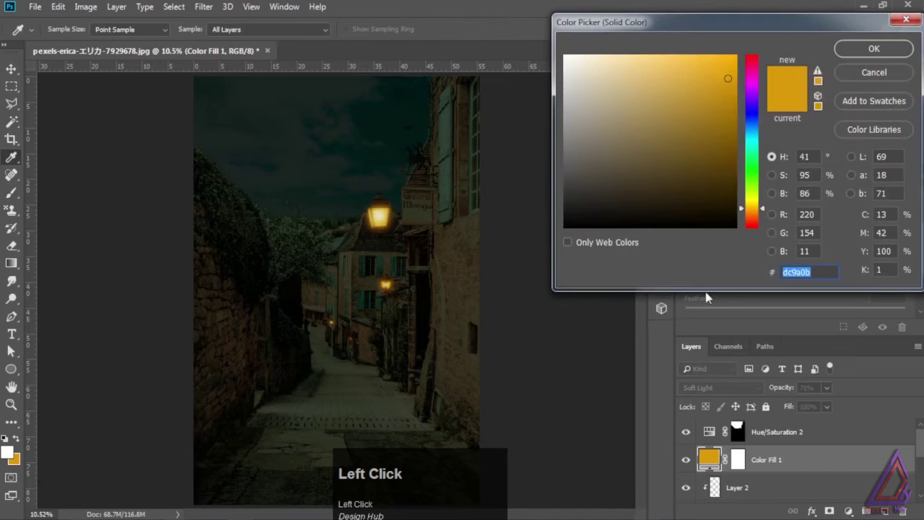
pyautogui.click(726, 109)
pyautogui.click(729, 127)
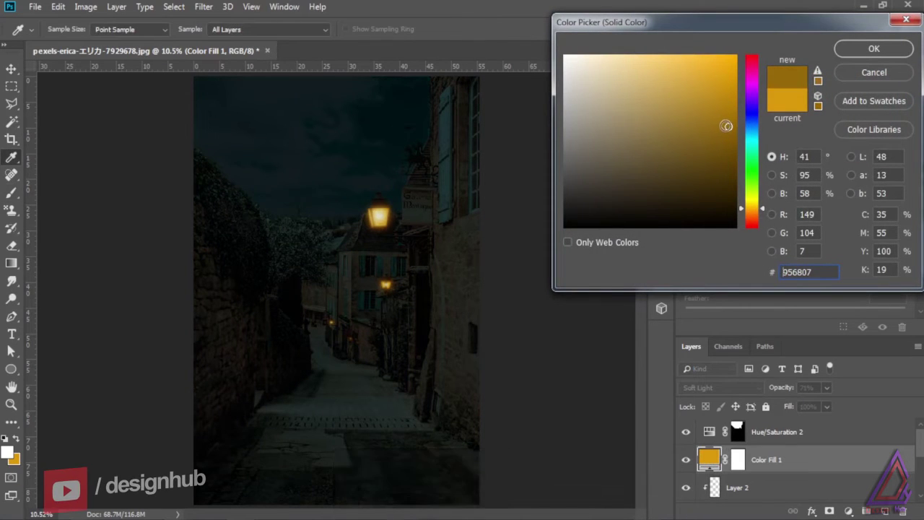
pyautogui.click(705, 124)
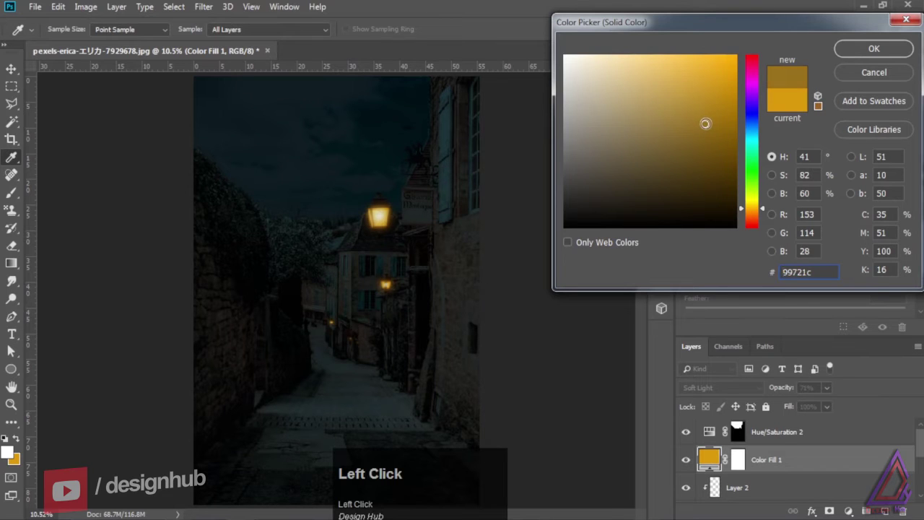
pyautogui.click(874, 49)
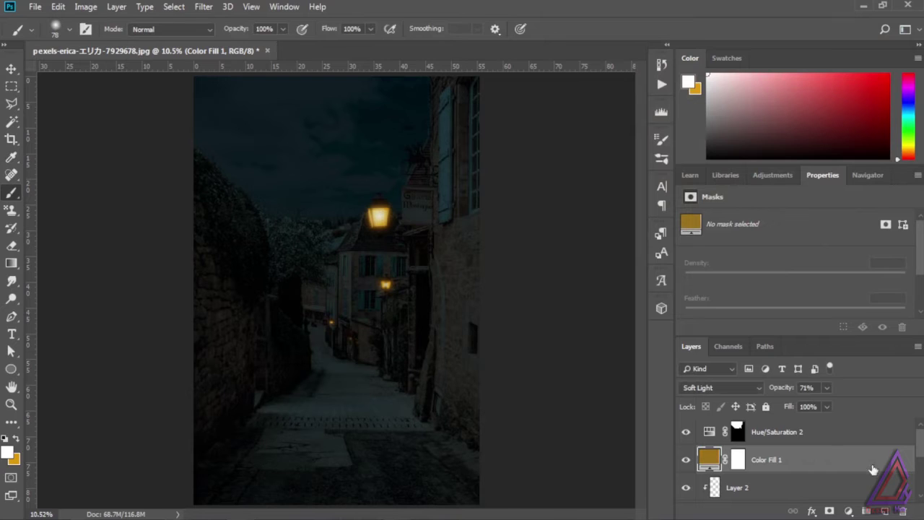
# Lower the opacity of Hue/Saturation 2 and add a new empty layer above it.
pyautogui.click(708, 433)
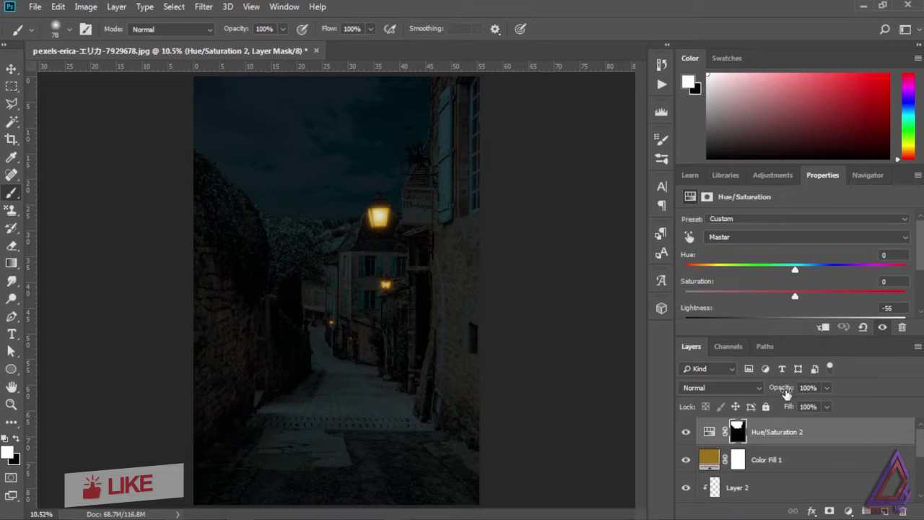
pyautogui.moveTo(786, 392); pyautogui.dragTo(764, 391)
pyautogui.click(884, 510)
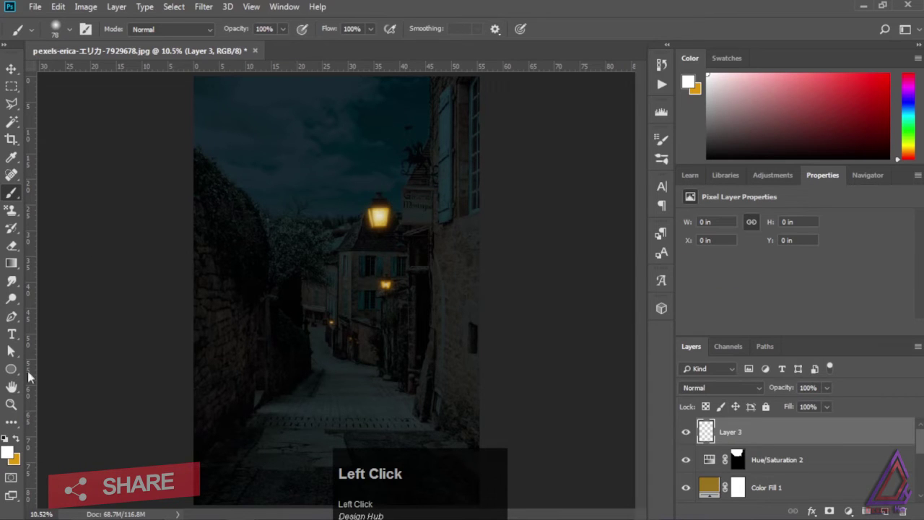
# Set up the brush with orange dc9a0b as foreground colour, 8% flow and a size of 175 px.
pyautogui.click(19, 439)
pyautogui.click(9, 453)
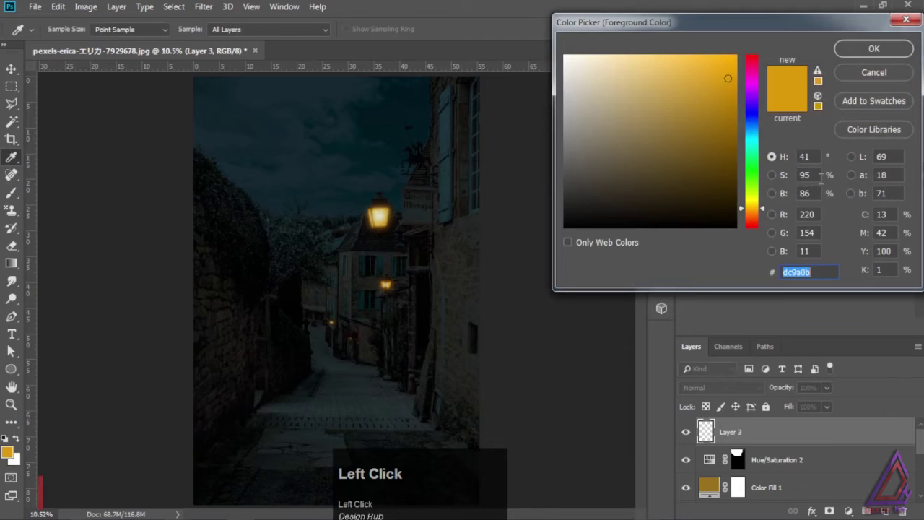
pyautogui.click(874, 48)
pyautogui.moveTo(331, 35); pyautogui.dragTo(265, 29)
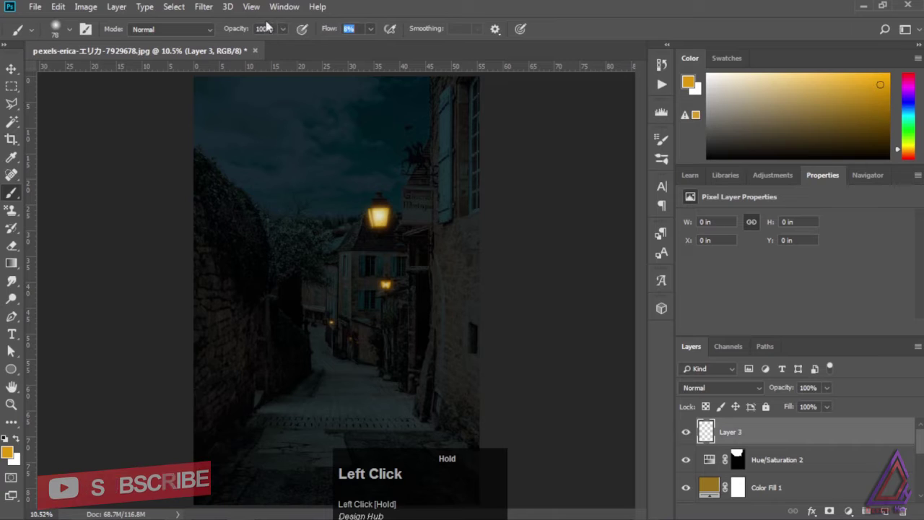
pyautogui.press(']')
pyautogui.press(']')
pyautogui.press(']')
pyautogui.press(']')
pyautogui.press(']')
pyautogui.press(']')
pyautogui.press(']')
pyautogui.press(']')
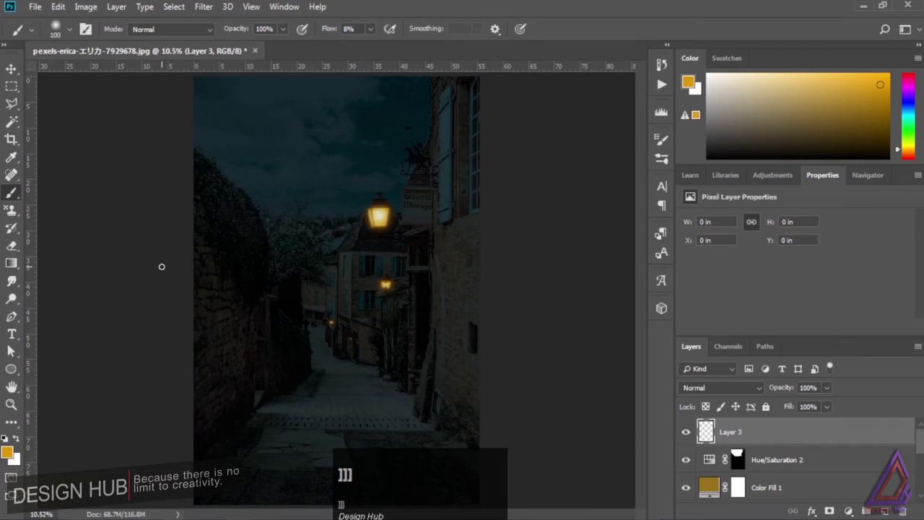
pyautogui.press('[')
# Set the blend mode of Layer 3 to Color Dodge.
pyautogui.hotkey('ctrl', '=')
pyautogui.hotkey('ctrl', '=')
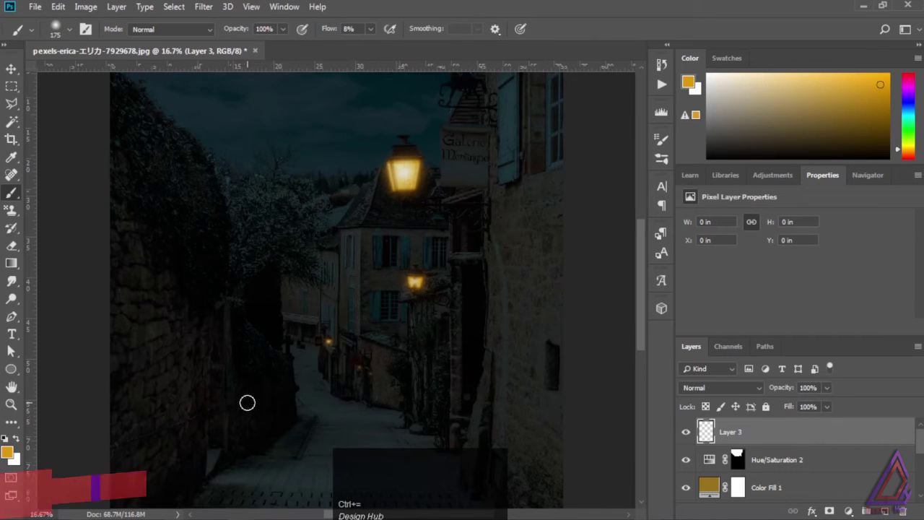
pyautogui.press('space')
pyautogui.moveTo(247, 398); pyautogui.dragTo(267, 312)
pyautogui.click(722, 389)
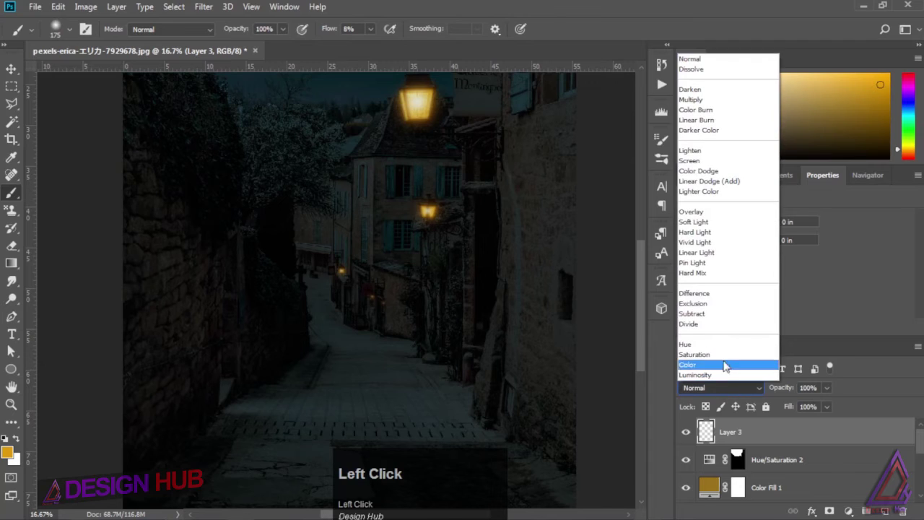
pyautogui.click(711, 171)
# Paint an orange glow on the paving in front of the left wall's doorway and up inside the door opening.
pyautogui.moveTo(227, 380)
pyautogui.mouseDown()
pyautogui.moveTo(222, 409)
pyautogui.moveTo(293, 403)
pyautogui.mouseUp()
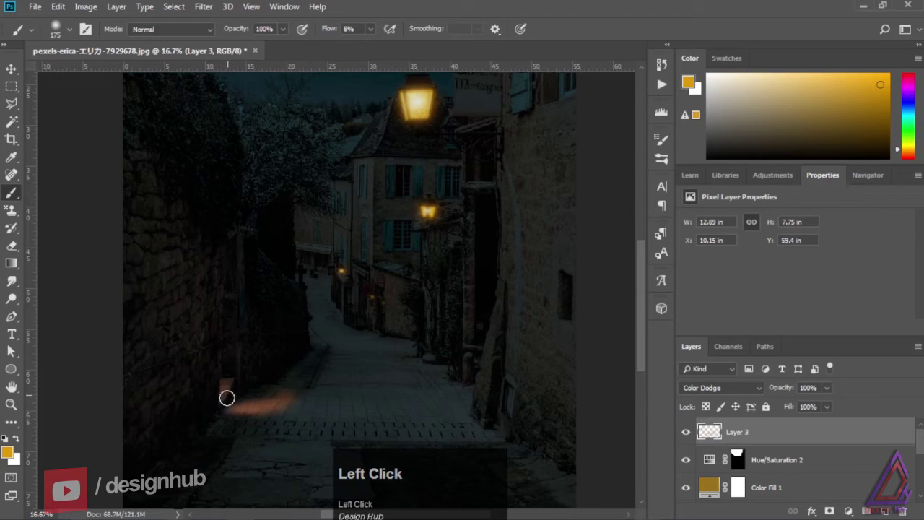
pyautogui.moveTo(225, 387)
pyautogui.mouseDown()
pyautogui.moveTo(218, 408)
pyautogui.moveTo(232, 390)
pyautogui.moveTo(256, 410)
pyautogui.moveTo(286, 409)
pyautogui.moveTo(299, 389)
pyautogui.moveTo(271, 396)
pyautogui.moveTo(349, 396)
pyautogui.mouseUp()
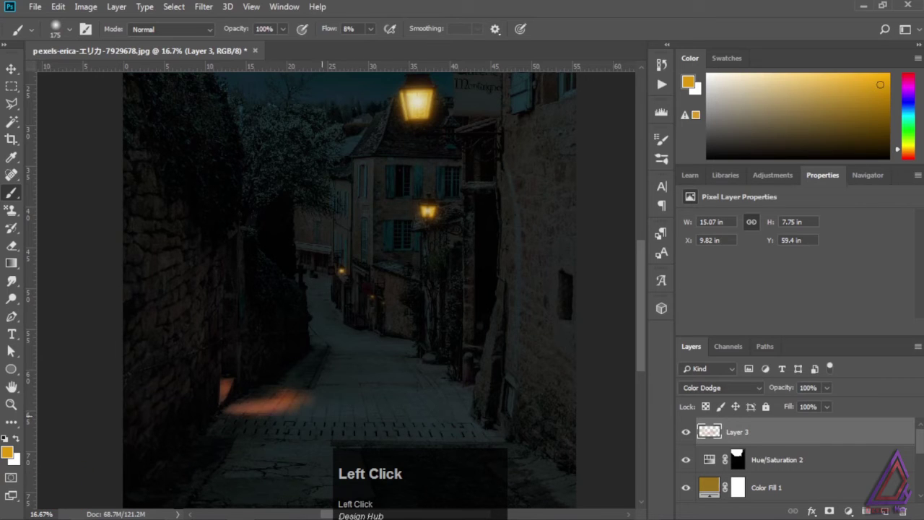
pyautogui.moveTo(311, 419); pyautogui.dragTo(265, 408)
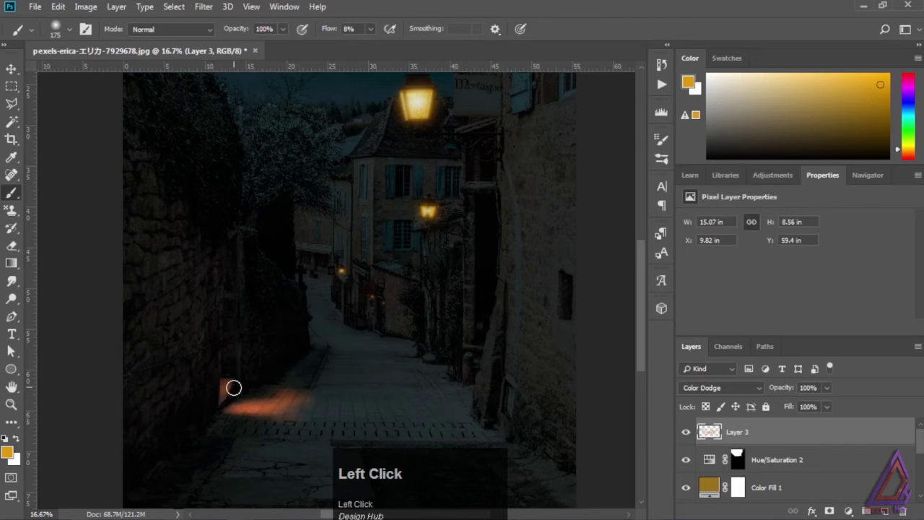
pyautogui.moveTo(233, 257)
pyautogui.mouseDown()
pyautogui.moveTo(231, 330)
pyautogui.moveTo(227, 299)
pyautogui.mouseUp()
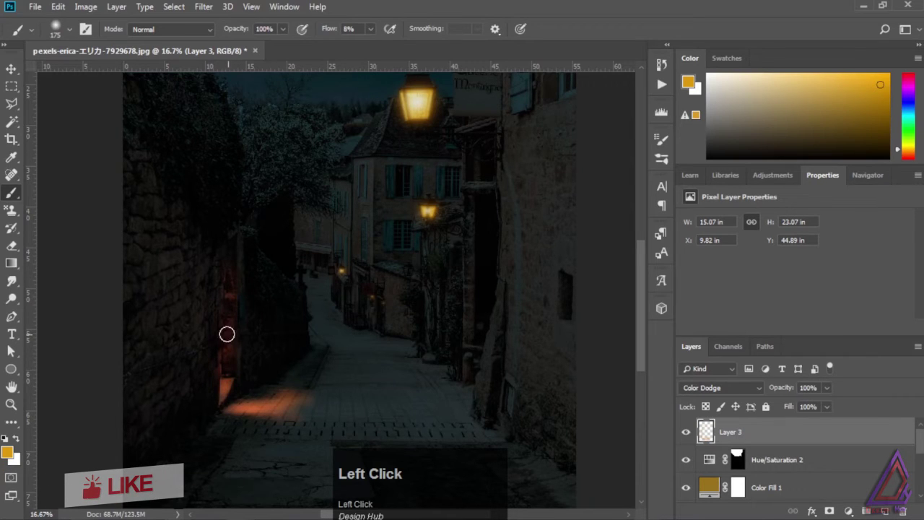
# Paint orange light onto the tree foliage beside the ivy-covered wall, above the doorway.
pyautogui.moveTo(242, 113)
pyautogui.mouseDown()
pyautogui.moveTo(249, 142)
pyautogui.moveTo(258, 126)
pyautogui.moveTo(247, 157)
pyautogui.mouseUp()
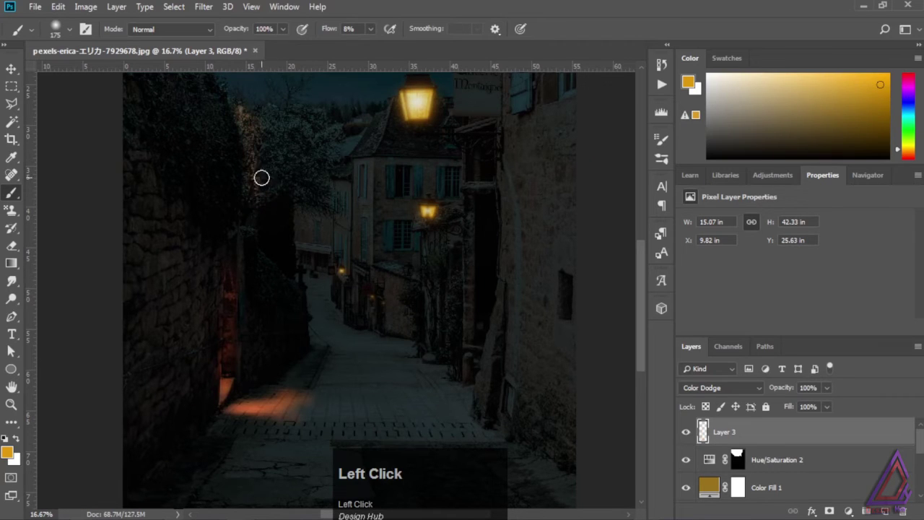
pyautogui.moveTo(249, 118); pyautogui.dragTo(254, 177)
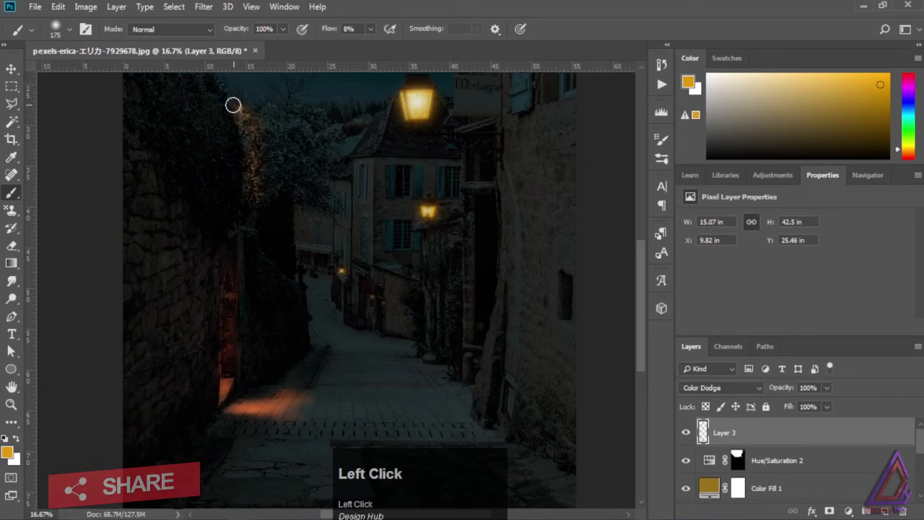
pyautogui.moveTo(233, 105)
pyautogui.mouseDown()
pyautogui.moveTo(258, 142)
pyautogui.moveTo(251, 183)
pyautogui.moveTo(267, 188)
pyautogui.moveTo(260, 177)
pyautogui.moveTo(270, 143)
pyautogui.moveTo(255, 155)
pyautogui.moveTo(260, 197)
pyautogui.moveTo(261, 148)
pyautogui.mouseUp()
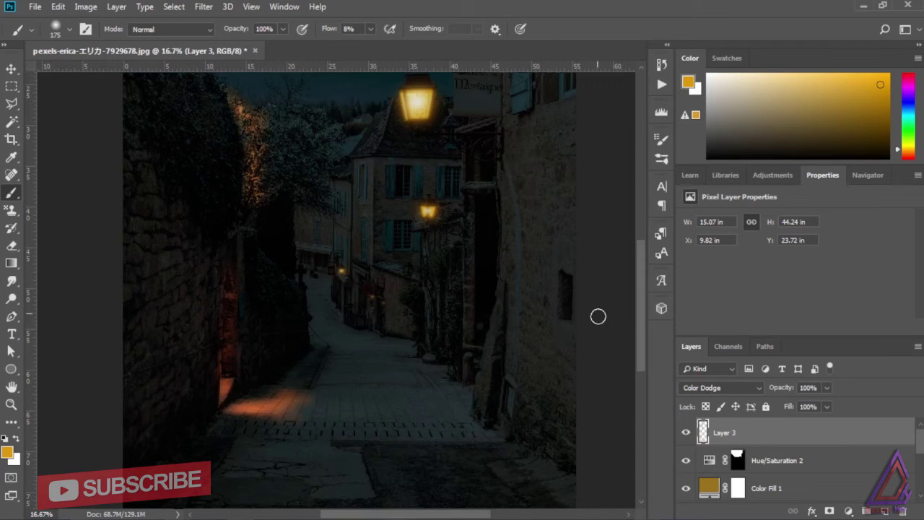
# Paint an orange glow into the small wall opening of the right-hand building with a 125 px brush.
pyautogui.press('[')
pyautogui.press('[')
pyautogui.click(568, 283)
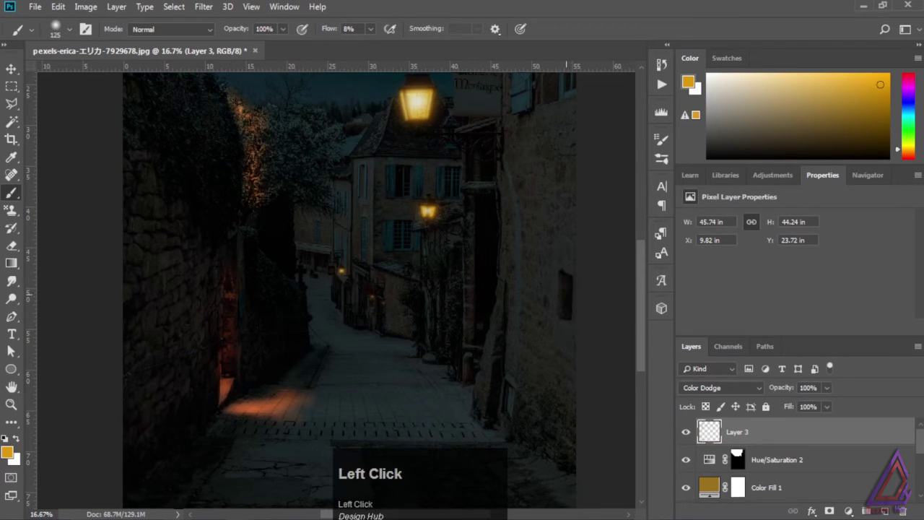
pyautogui.click(563, 303)
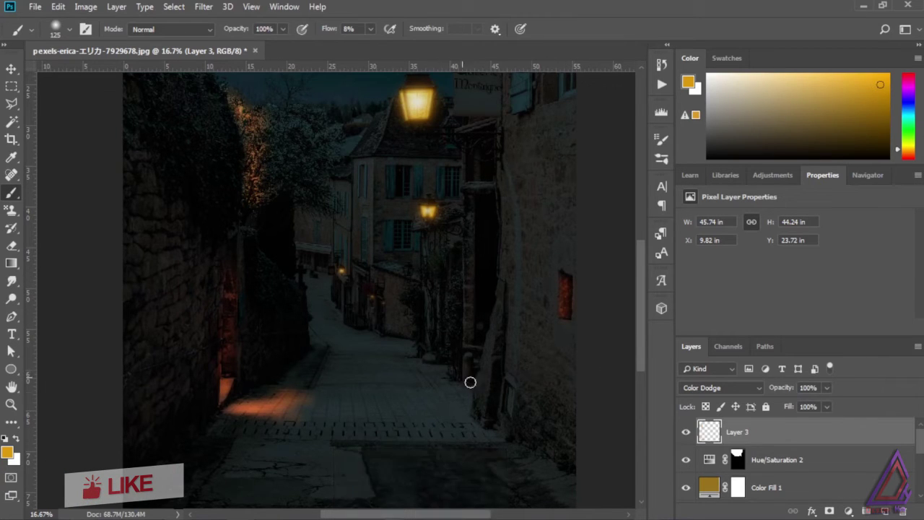
# Paint an orange glow down the stone reveal and glass panes of the right-hand building's tall upper window.
pyautogui.moveTo(443, 295); pyautogui.dragTo(423, 415)
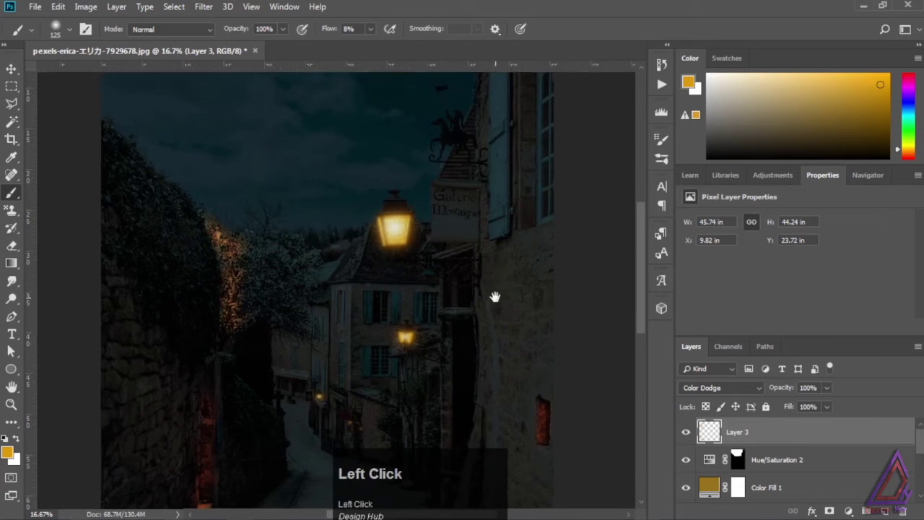
pyautogui.moveTo(496, 297); pyautogui.dragTo(472, 419)
pyautogui.moveTo(507, 145); pyautogui.dragTo(504, 221)
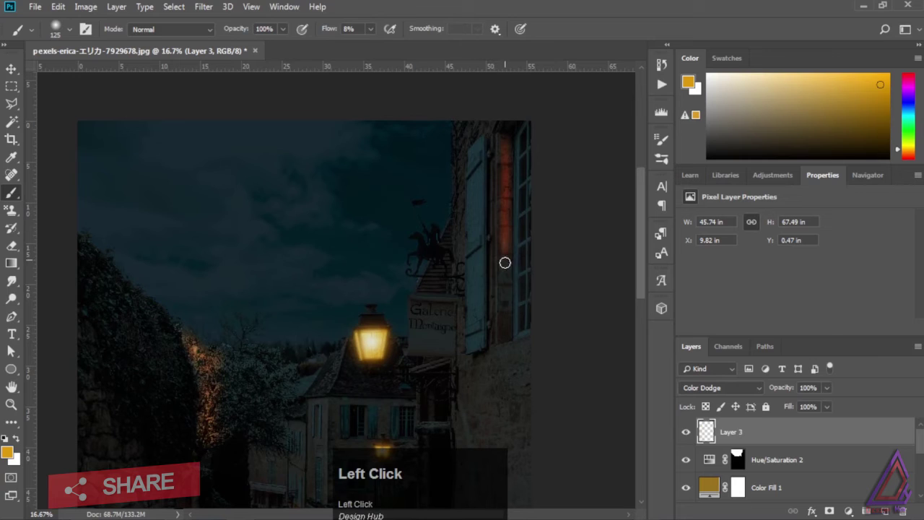
pyautogui.moveTo(506, 252)
pyautogui.mouseDown()
pyautogui.moveTo(509, 338)
pyautogui.moveTo(510, 141)
pyautogui.moveTo(508, 159)
pyautogui.mouseUp()
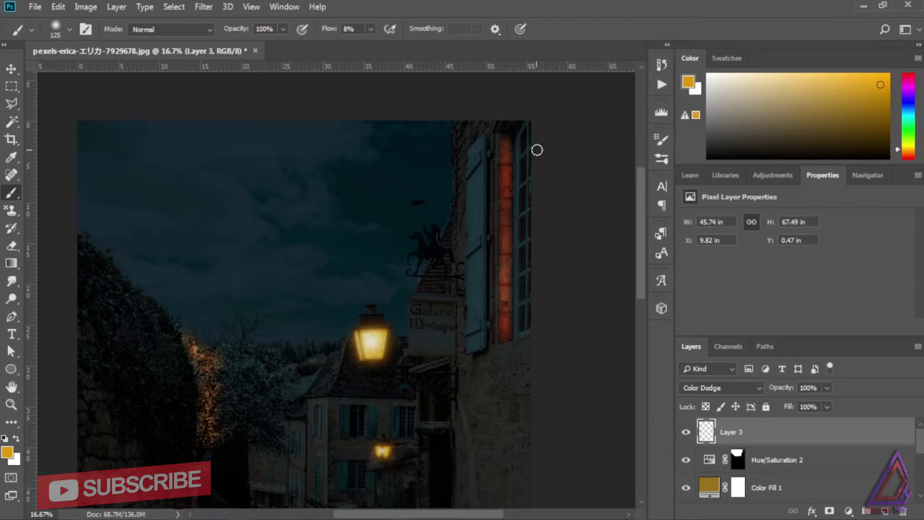
pyautogui.moveTo(524, 136); pyautogui.dragTo(523, 260)
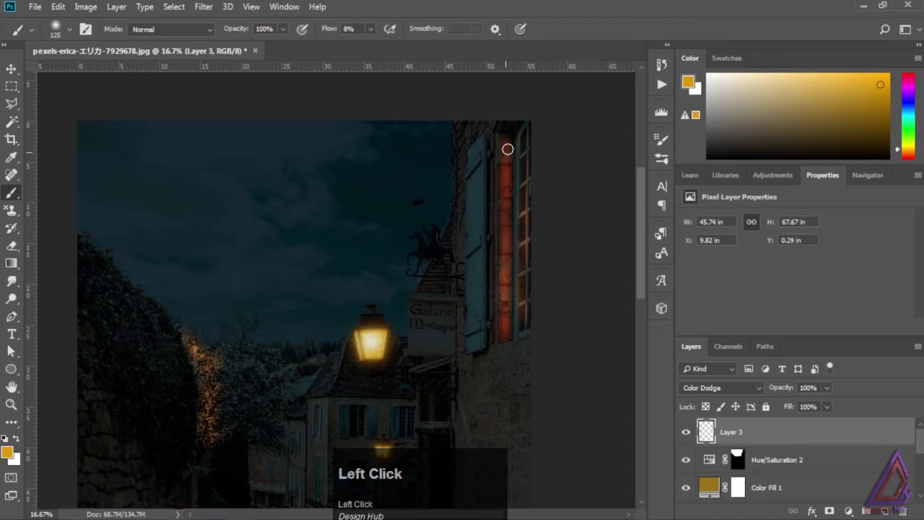
# Add faint straight orange strokes along the upper window's open shutter with a 70 px brush.
pyautogui.press('[')
pyautogui.press('[')
pyautogui.press('[')
pyautogui.press('[')
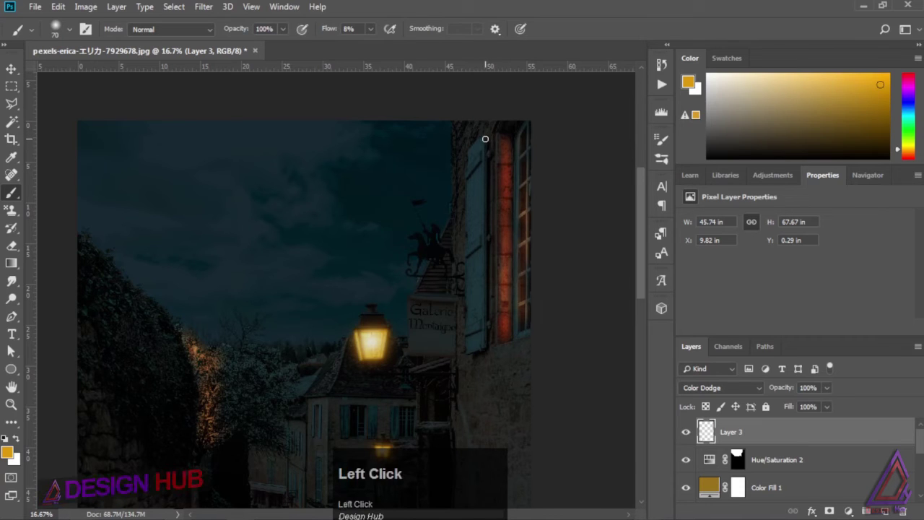
pyautogui.press('shift')
pyautogui.keyDown('shift'); pyautogui.click(484, 349); pyautogui.keyUp('shift')
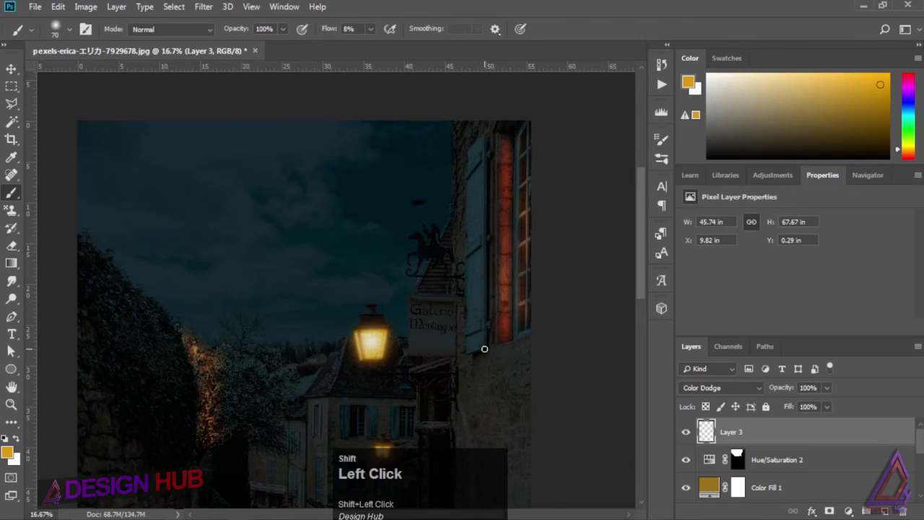
pyautogui.click(482, 236)
pyautogui.keyDown('shift'); pyautogui.click(478, 250); pyautogui.keyUp('shift')
pyautogui.click(481, 326)
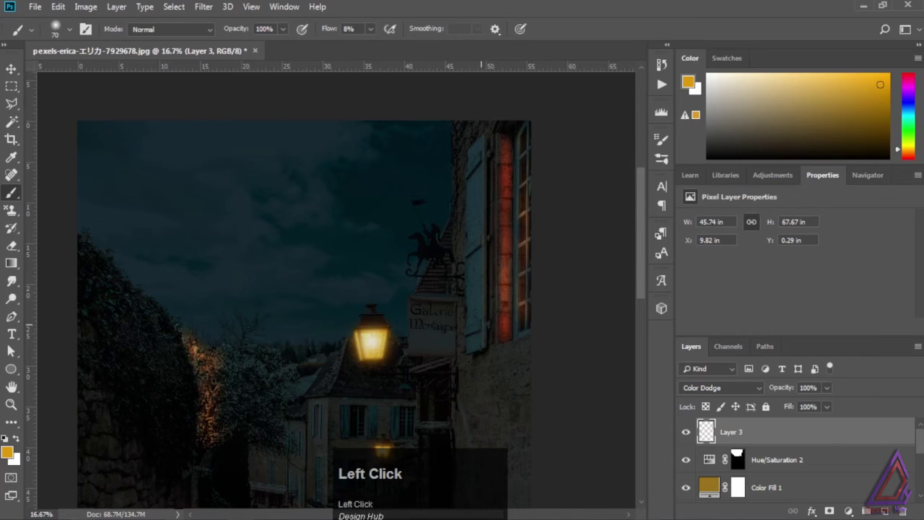
pyautogui.keyDown('shift'); pyautogui.click(481, 327); pyautogui.keyUp('shift')
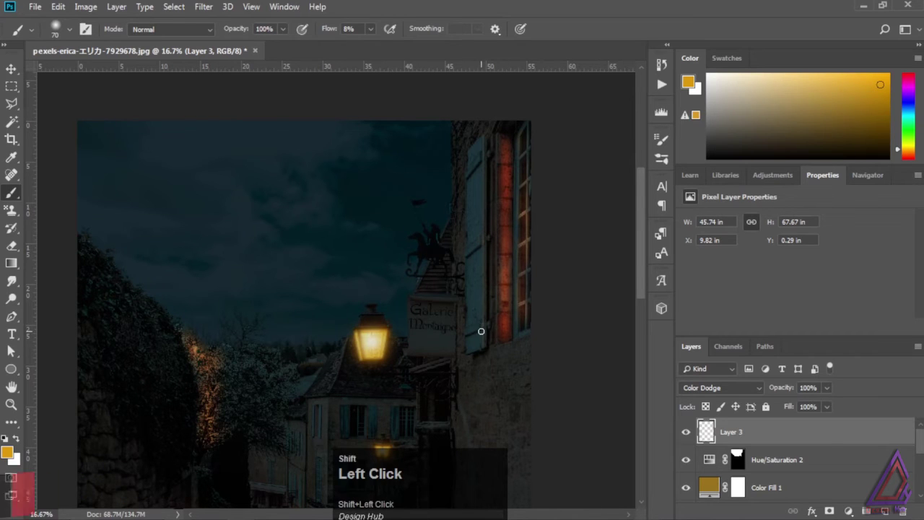
pyautogui.click(477, 174)
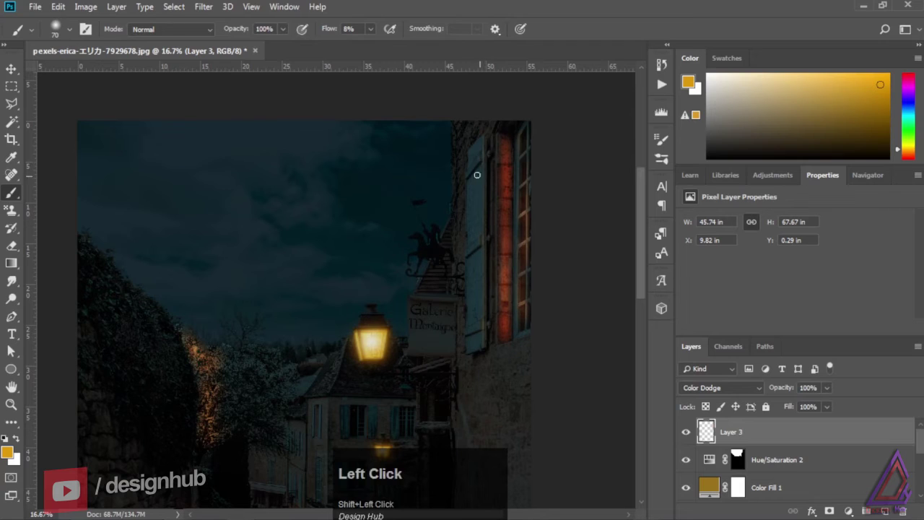
pyautogui.keyDown('shift'); pyautogui.click(493, 345); pyautogui.keyUp('shift')
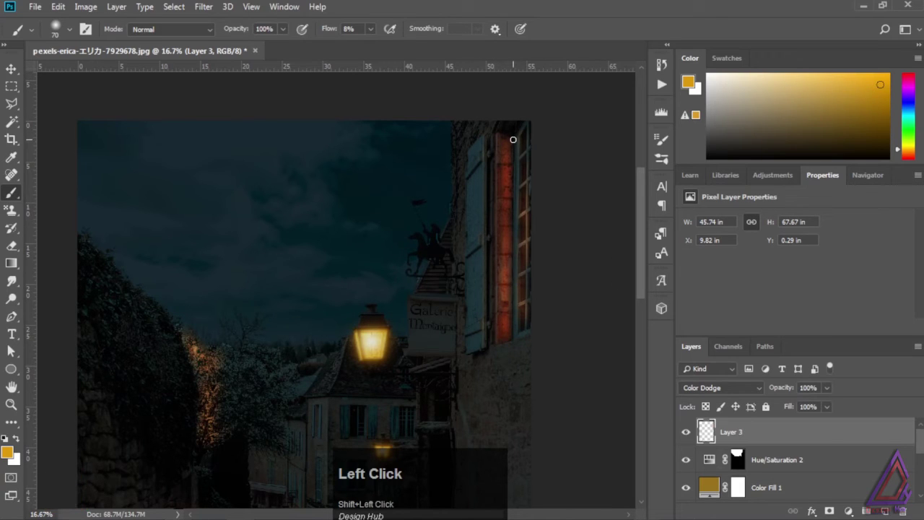
# Strengthen the orange glow along the upper window's stone reveal with a straight stroke and touch-up dabs.
pyautogui.keyDown('shift'); pyautogui.click(510, 340); pyautogui.keyUp('shift')
pyautogui.click(502, 219)
pyautogui.click(499, 192)
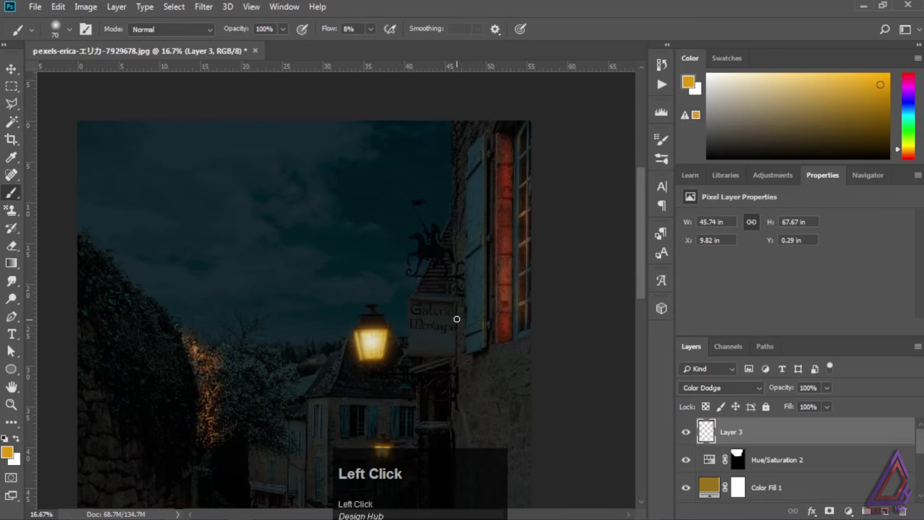
# Paint a soft orange glow over the hanging gallery sign with a 150 px brush at 2% flow.
pyautogui.click(415, 306)
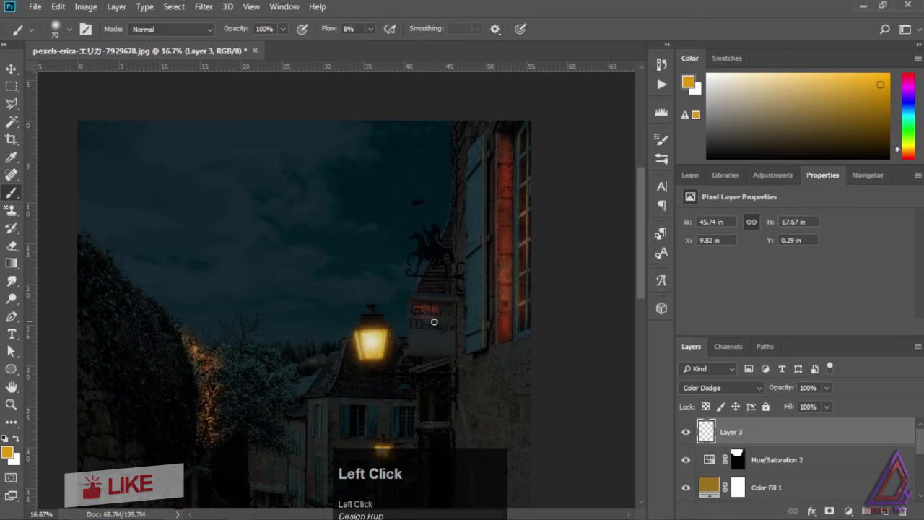
pyautogui.press(']')
pyautogui.press(']')
pyautogui.press(']')
pyautogui.press(']')
pyautogui.press(']')
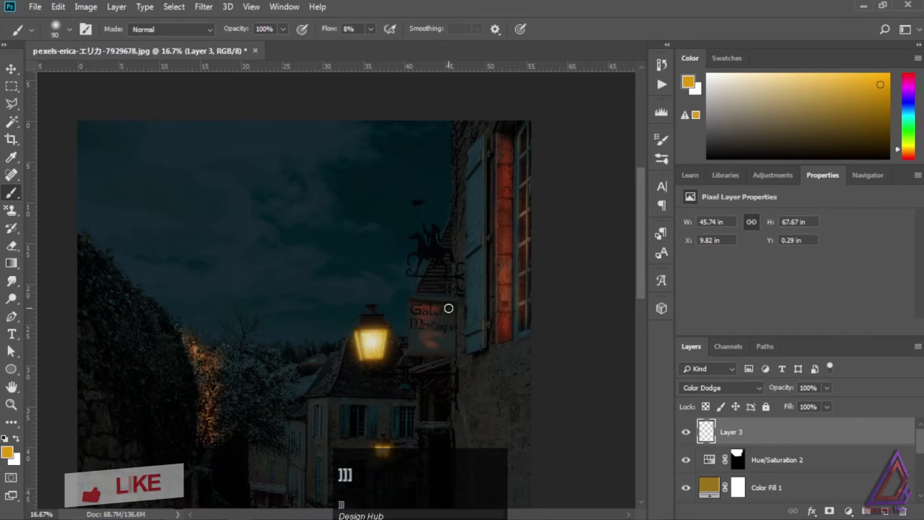
pyautogui.moveTo(329, 30); pyautogui.dragTo(323, 33)
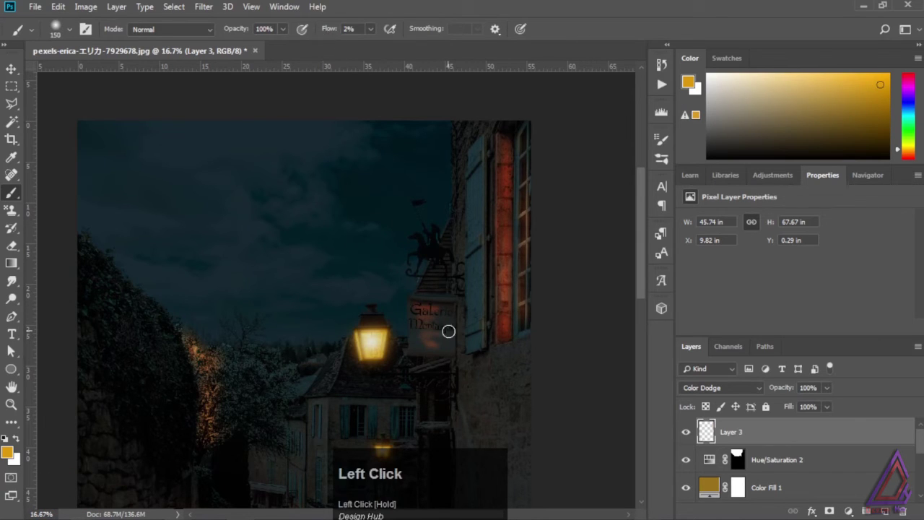
pyautogui.moveTo(440, 339)
pyautogui.mouseDown()
pyautogui.moveTo(431, 323)
pyautogui.moveTo(418, 346)
pyautogui.mouseUp()
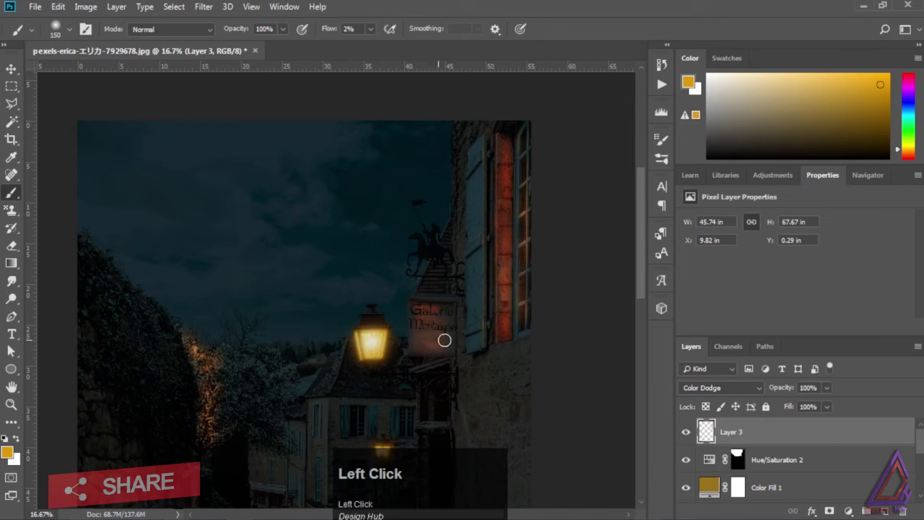
pyautogui.moveTo(446, 311)
pyautogui.mouseDown()
pyautogui.moveTo(411, 295)
pyautogui.moveTo(452, 299)
pyautogui.mouseUp()
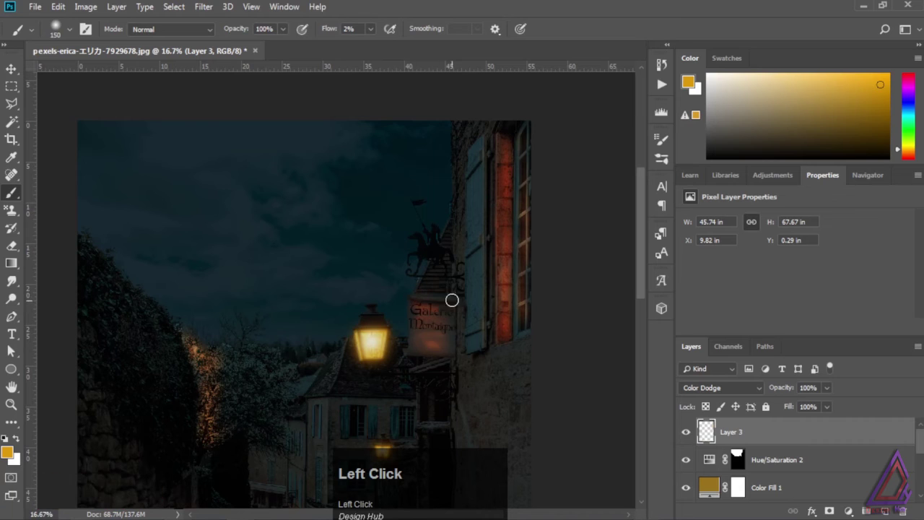
# Brush a faint orange glow onto the right-hand building's stone wall below the upper window.
pyautogui.moveTo(474, 386)
pyautogui.mouseDown()
pyautogui.moveTo(464, 399)
pyautogui.moveTo(466, 366)
pyautogui.mouseUp()
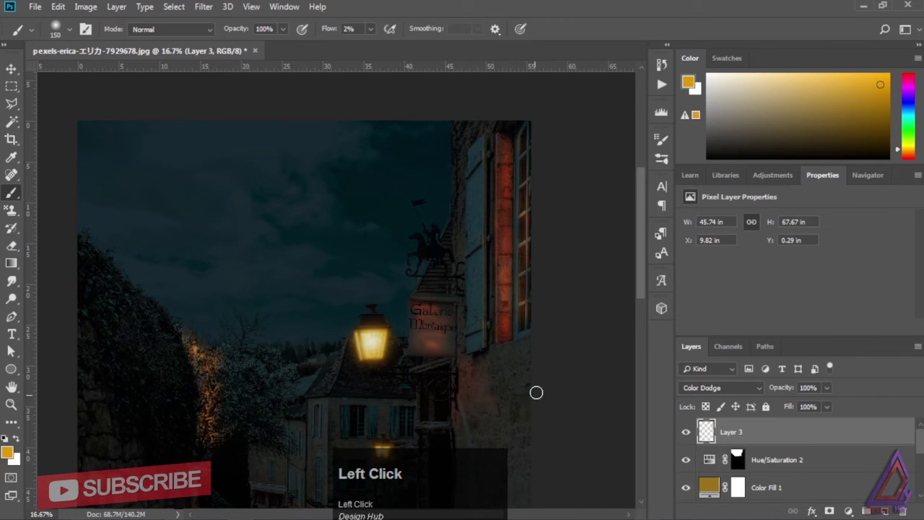
pyautogui.press('space')
pyautogui.moveTo(536, 400)
pyautogui.mouseDown()
pyautogui.moveTo(576, 316)
pyautogui.moveTo(568, 288)
pyautogui.mouseUp()
pyautogui.moveTo(521, 313)
pyautogui.mouseDown()
pyautogui.moveTo(496, 312)
pyautogui.moveTo(513, 363)
pyautogui.mouseUp()
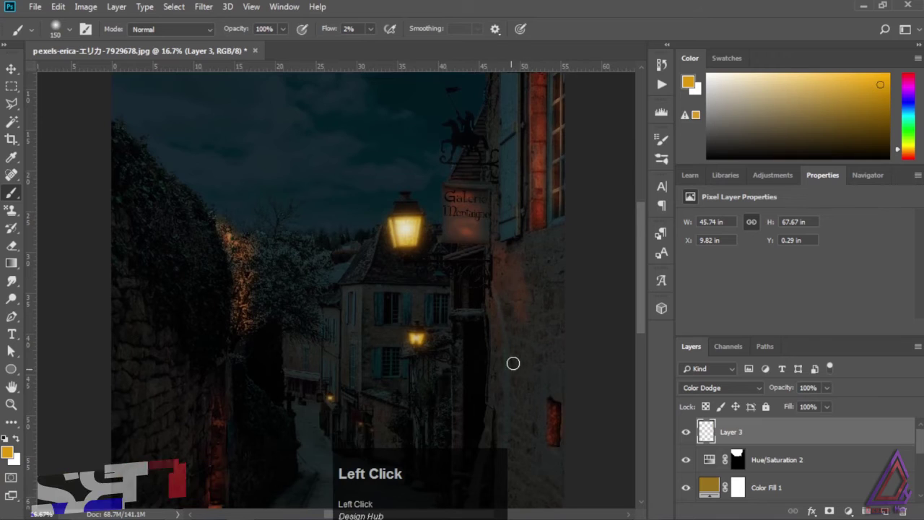
# Paint an orange glow down the dark doorway recess beneath the gallery sign with a 300 px brush.
pyautogui.press(']')
pyautogui.press(']')
pyautogui.press(']')
pyautogui.press(']')
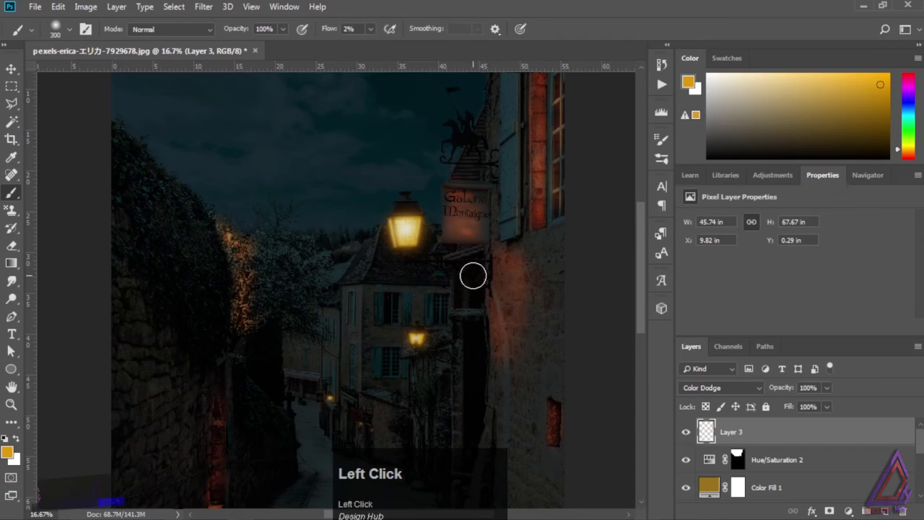
pyautogui.moveTo(471, 287); pyautogui.dragTo(475, 370)
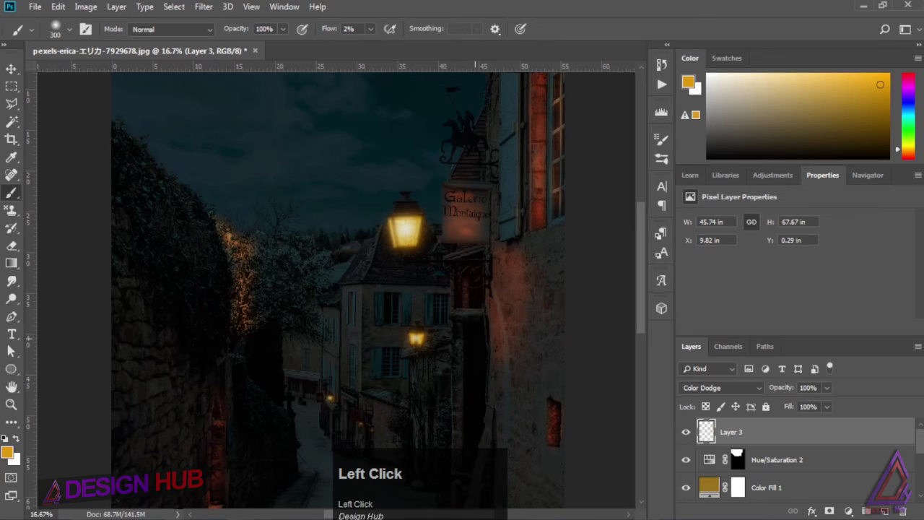
pyautogui.moveTo(540, 363); pyautogui.dragTo(558, 264)
pyautogui.moveTo(492, 259)
pyautogui.mouseDown()
pyautogui.moveTo(487, 265)
pyautogui.moveTo(478, 236)
pyautogui.moveTo(483, 353)
pyautogui.moveTo(495, 277)
pyautogui.moveTo(483, 192)
pyautogui.mouseUp()
# Add a faint orange glow to the front windows of the house behind the lanterns with a 100 px brush.
pyautogui.press('[')
pyautogui.press('[')
pyautogui.press('[')
pyautogui.press('[')
pyautogui.press('[')
pyautogui.press('[')
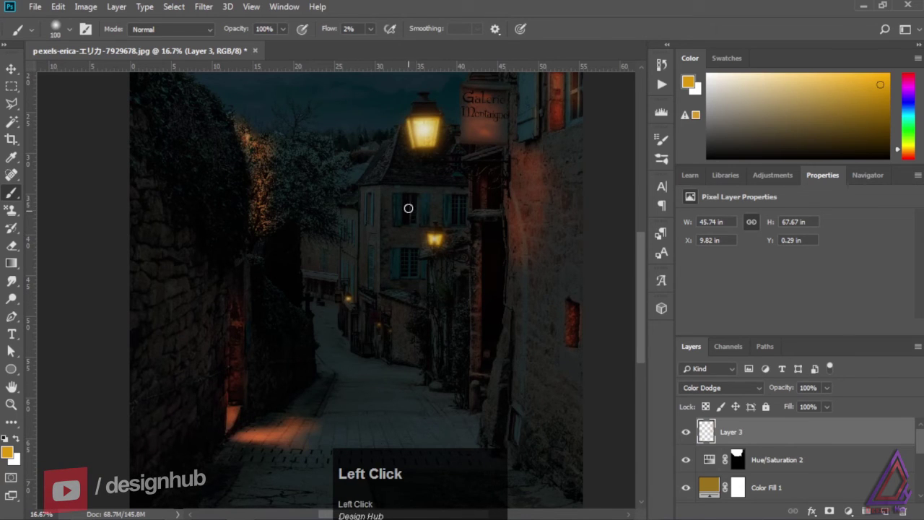
pyautogui.moveTo(409, 204)
pyautogui.mouseDown()
pyautogui.moveTo(406, 214)
pyautogui.moveTo(409, 201)
pyautogui.mouseUp()
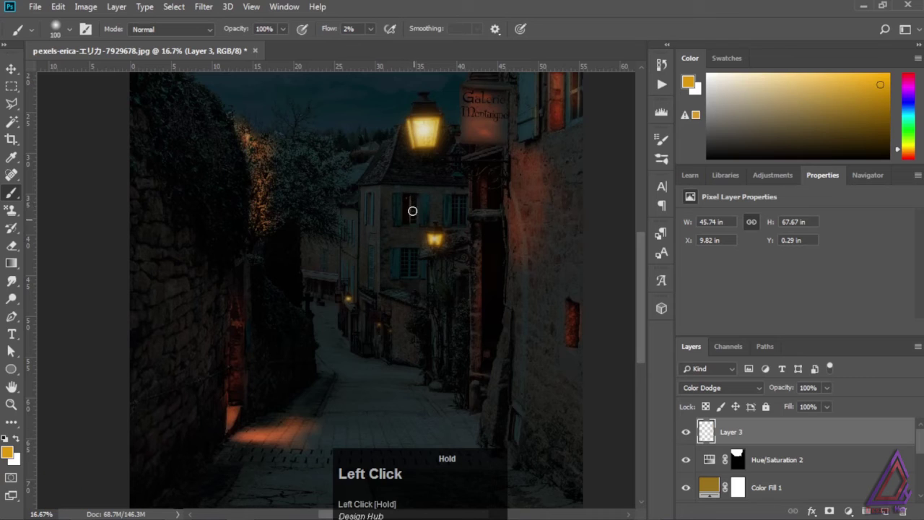
pyautogui.moveTo(463, 229); pyautogui.dragTo(467, 201)
pyautogui.moveTo(413, 268); pyautogui.dragTo(404, 263)
# Strengthen the front window glow at 12% flow and light the house's narrow side windows with an 80 px brush.
pyautogui.moveTo(328, 31); pyautogui.dragTo(334, 32)
pyautogui.moveTo(405, 212)
pyautogui.mouseDown()
pyautogui.moveTo(412, 223)
pyautogui.moveTo(459, 223)
pyautogui.moveTo(455, 202)
pyautogui.mouseUp()
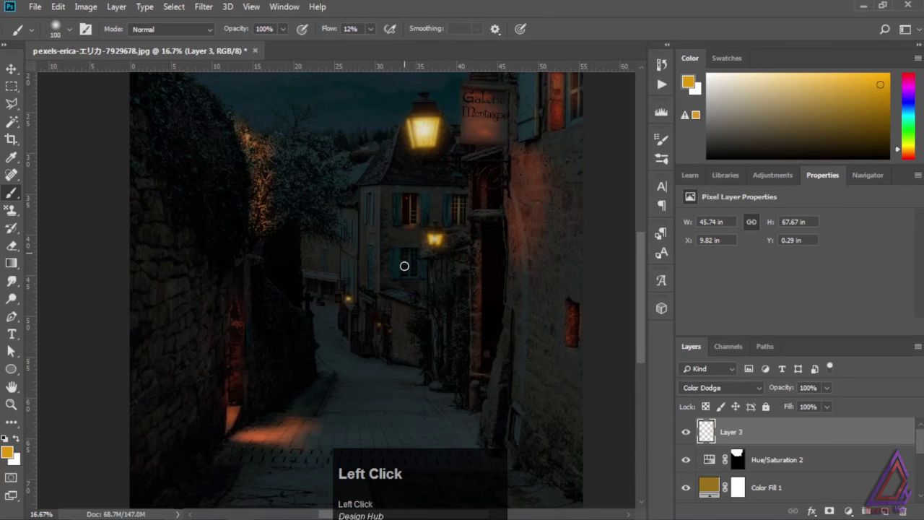
pyautogui.press('[')
pyautogui.press('[')
pyautogui.click(368, 201)
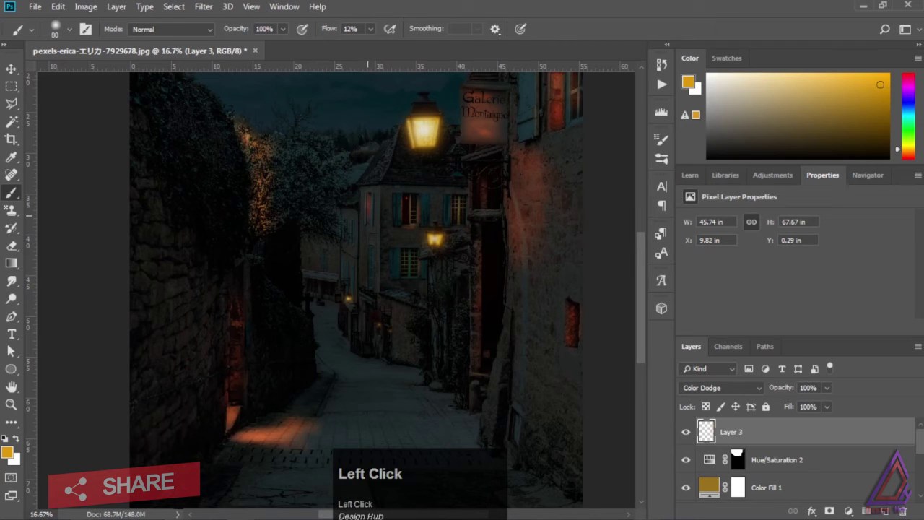
pyautogui.moveTo(369, 276)
pyautogui.mouseDown()
pyautogui.moveTo(371, 252)
pyautogui.moveTo(371, 266)
pyautogui.mouseUp()
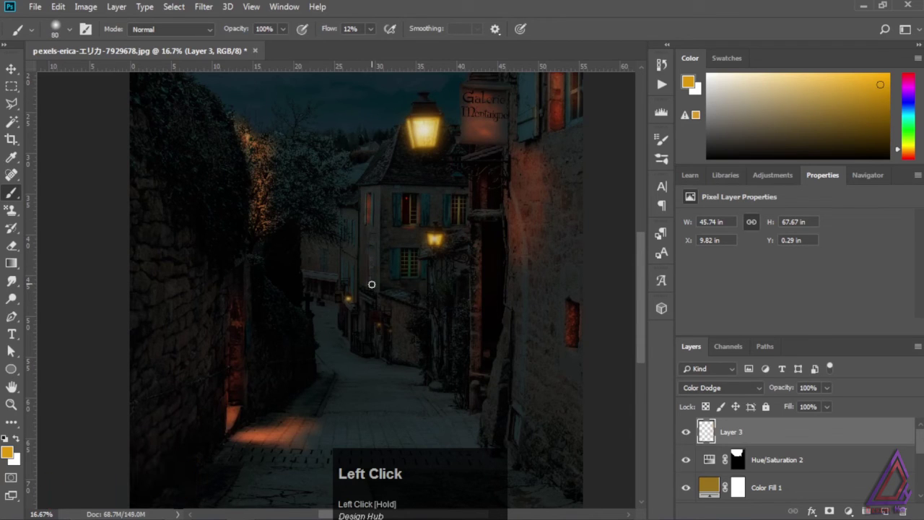
# Paint an orange glow at the far end of the street with a 175 px brush at 12% flow.
pyautogui.press(']')
pyautogui.press(']')
pyautogui.press(']')
pyautogui.press(']')
pyautogui.press(']')
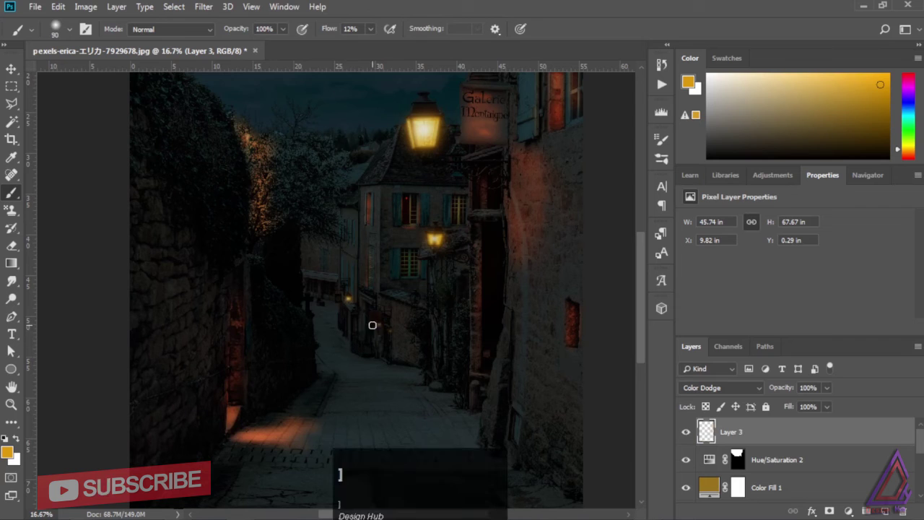
pyautogui.click(327, 313)
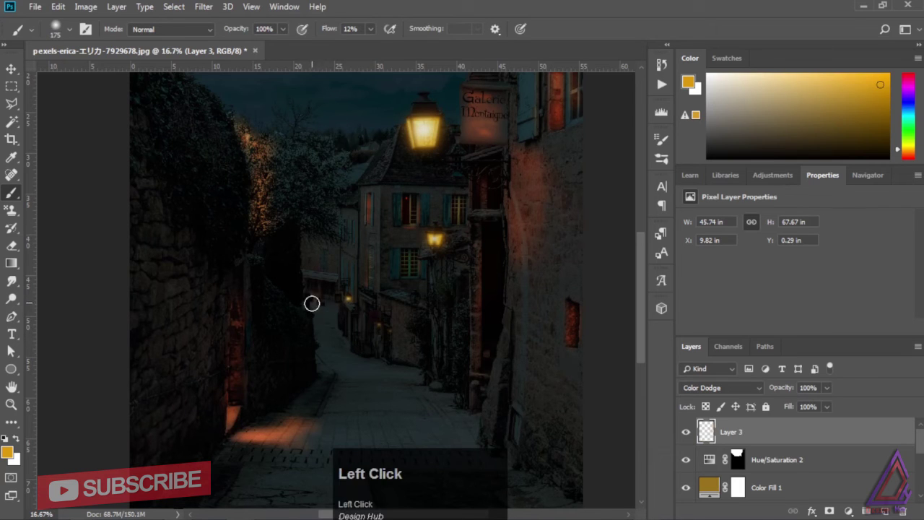
pyautogui.click(318, 310)
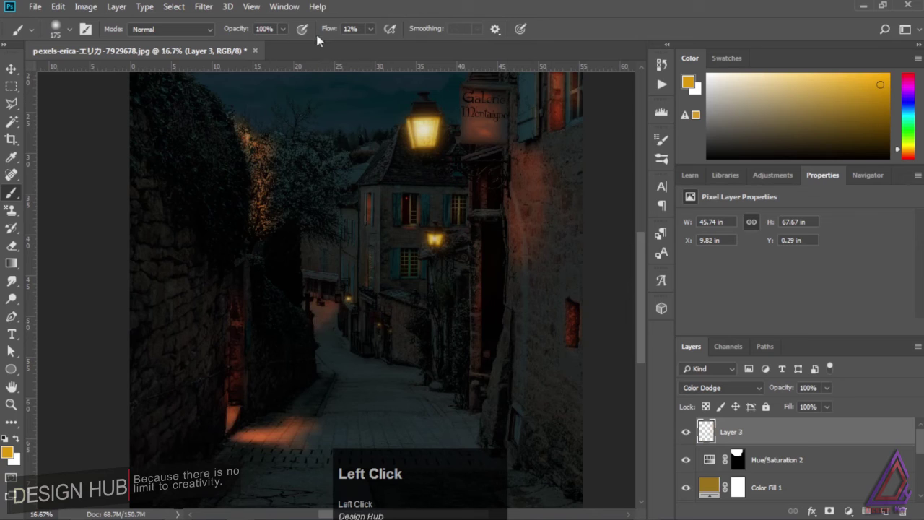
# Extend the far street glow down the lane beside the hedge at 5% flow.
pyautogui.moveTo(327, 32); pyautogui.dragTo(324, 34)
pyautogui.click(326, 316)
pyautogui.click(319, 342)
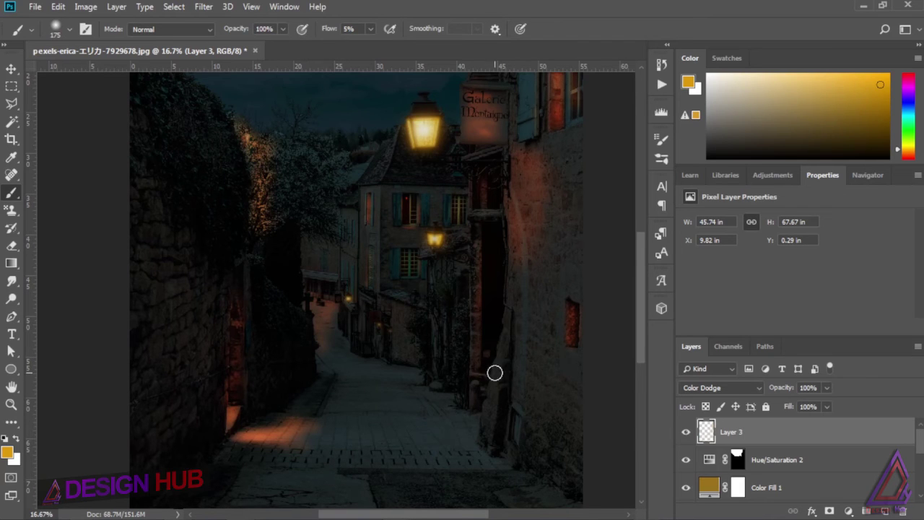
# Strengthen the orange glow down the right-hand building's stone wall with a 200 px brush at 5% flow.
pyautogui.hotkey('ctrl', '0')
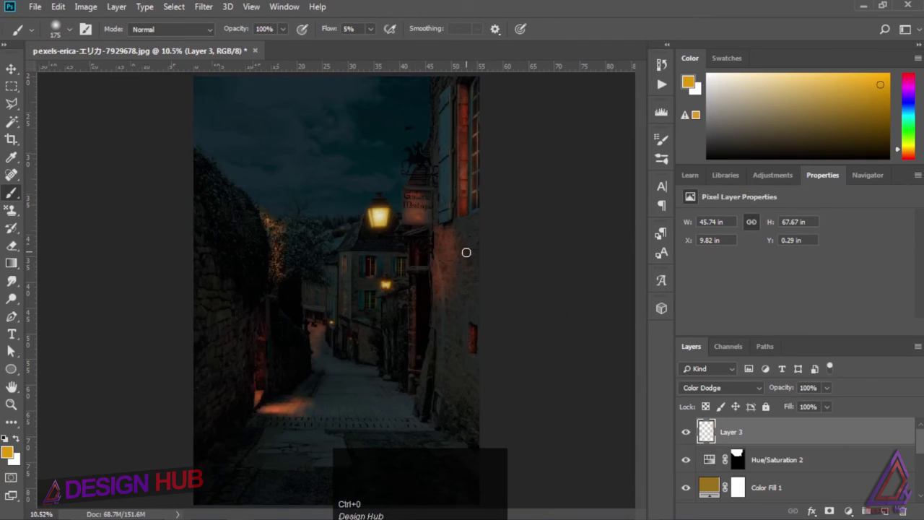
pyautogui.press(']')
pyautogui.click(462, 230)
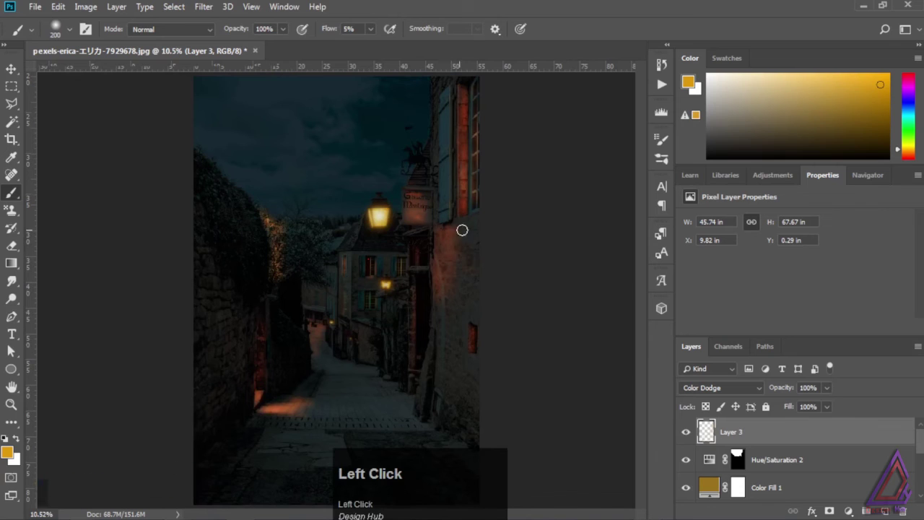
pyautogui.moveTo(462, 229)
pyautogui.mouseDown()
pyautogui.moveTo(436, 368)
pyautogui.moveTo(446, 348)
pyautogui.mouseUp()
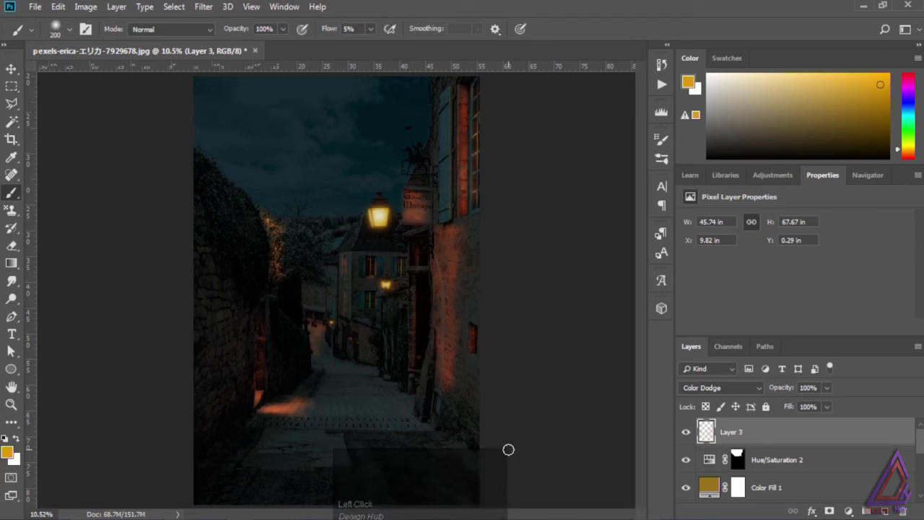
# Spread the orange light from the left-hand doorway across the paving toward the middle of the street.
pyautogui.click(305, 412)
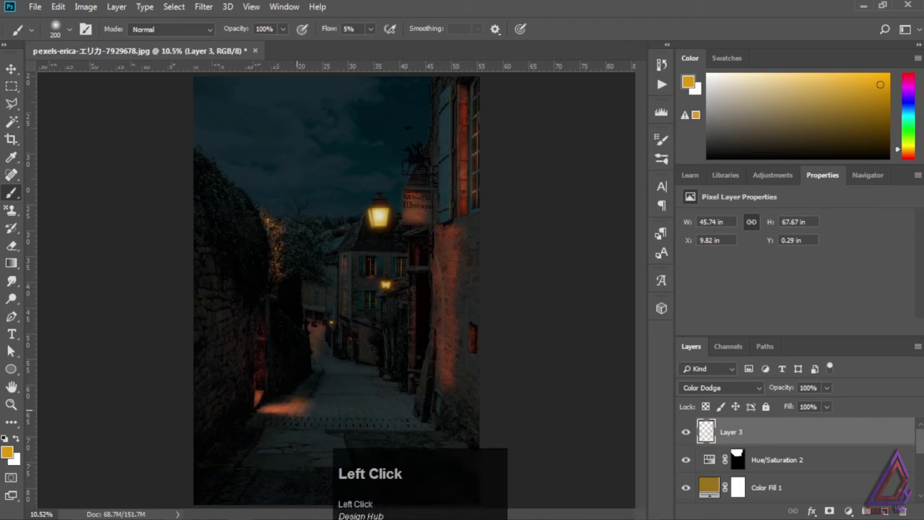
pyautogui.moveTo(297, 410)
pyautogui.mouseDown()
pyautogui.moveTo(327, 409)
pyautogui.moveTo(296, 410)
pyautogui.mouseUp()
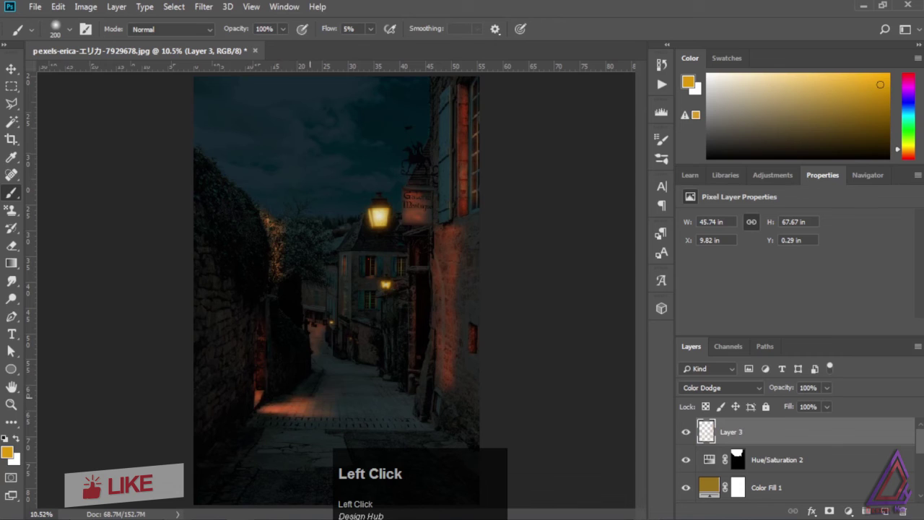
pyautogui.moveTo(320, 422)
pyautogui.mouseDown()
pyautogui.moveTo(285, 416)
pyautogui.moveTo(351, 417)
pyautogui.moveTo(293, 408)
pyautogui.moveTo(359, 402)
pyautogui.mouseUp()
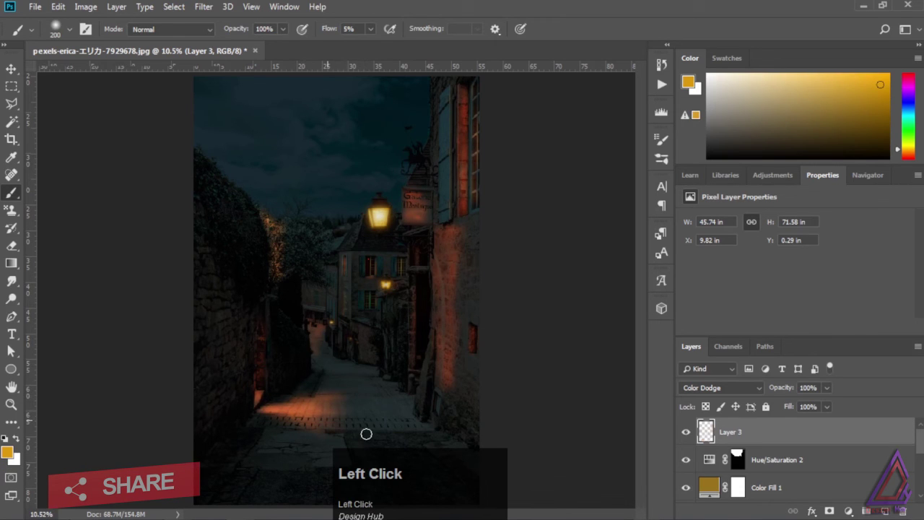
# Intensify the glow on the cobbles, foreground paving and bend of the lane with a 400 px brush at 10% flow.
pyautogui.press(']')
pyautogui.press(']')
pyautogui.press(']')
pyautogui.moveTo(325, 30); pyautogui.dragTo(328, 34)
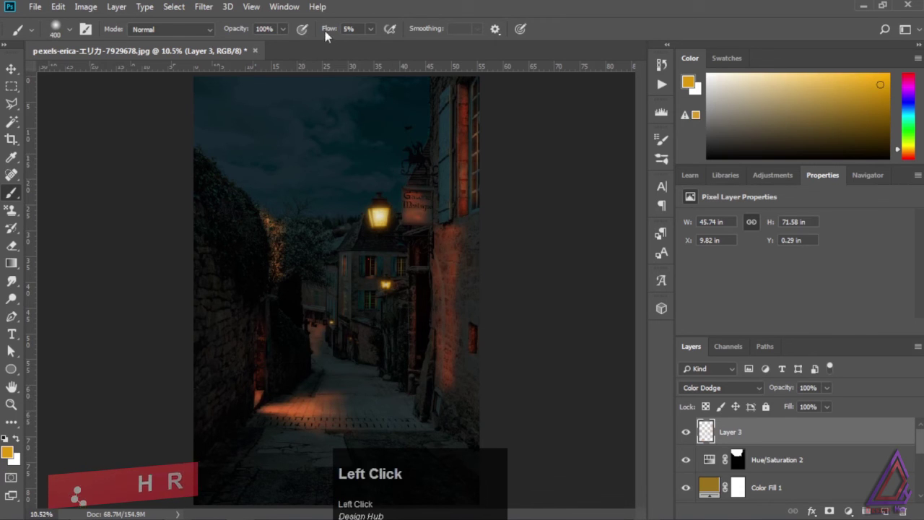
pyautogui.moveTo(310, 406)
pyautogui.mouseDown()
pyautogui.moveTo(381, 400)
pyautogui.moveTo(317, 399)
pyautogui.moveTo(345, 397)
pyautogui.moveTo(358, 421)
pyautogui.mouseUp()
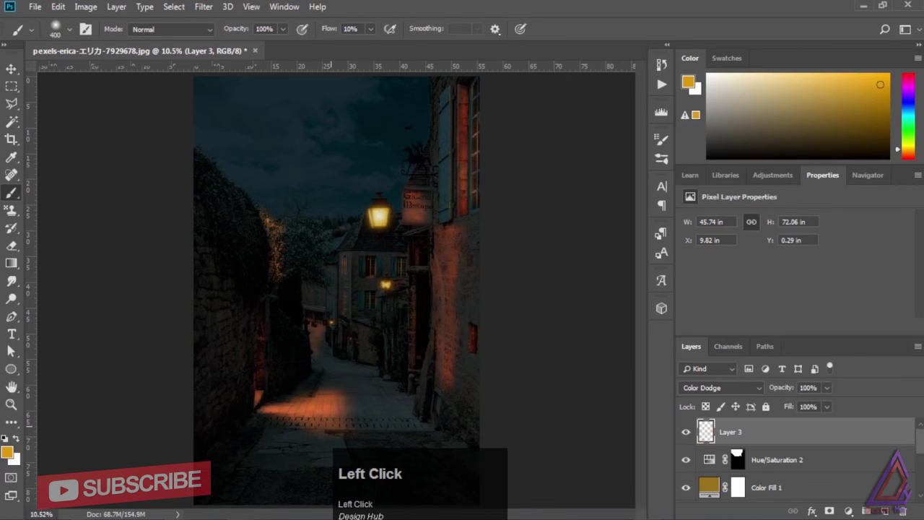
pyautogui.moveTo(290, 416)
pyautogui.mouseDown()
pyautogui.moveTo(269, 428)
pyautogui.moveTo(262, 416)
pyautogui.moveTo(316, 433)
pyautogui.mouseUp()
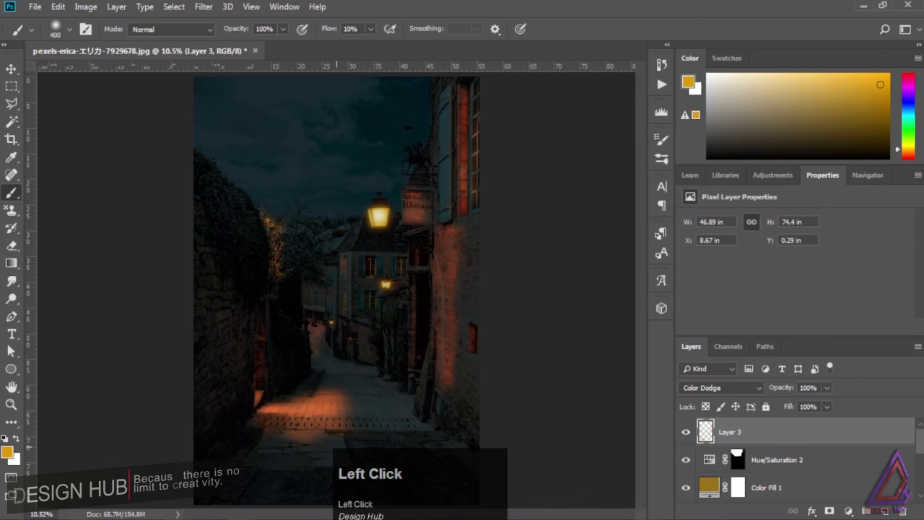
pyautogui.click(332, 441)
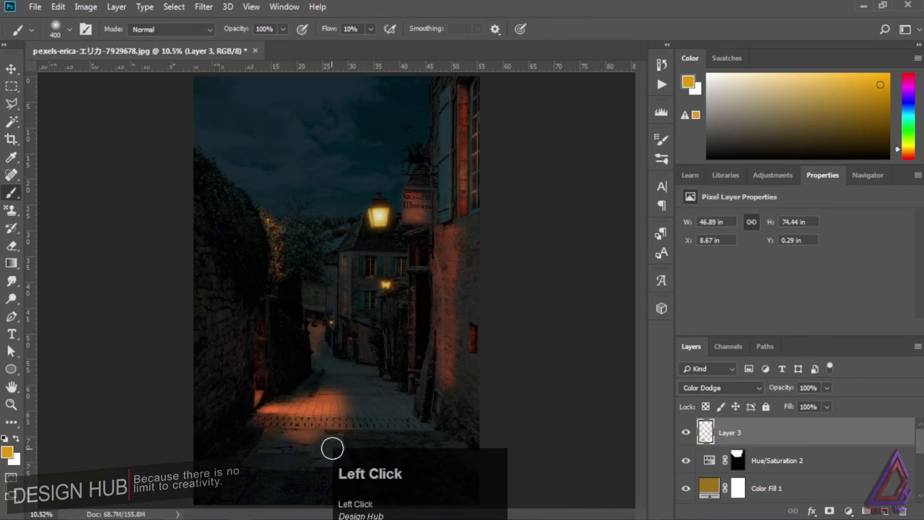
pyautogui.click(329, 349)
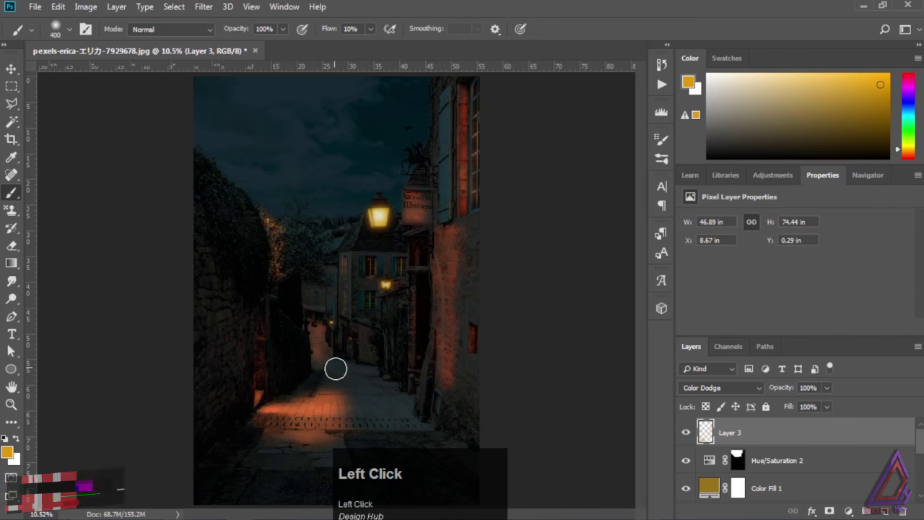
pyautogui.moveTo(335, 369); pyautogui.dragTo(363, 396)
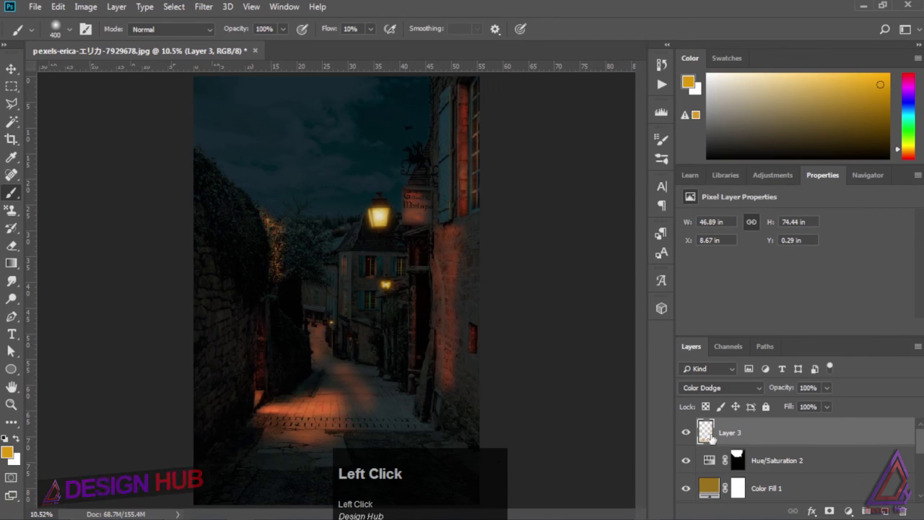
# Add a layer mask to Layer 3 and paint black on it to reduce the glow on the foreground and street.
pyautogui.click(847, 511)
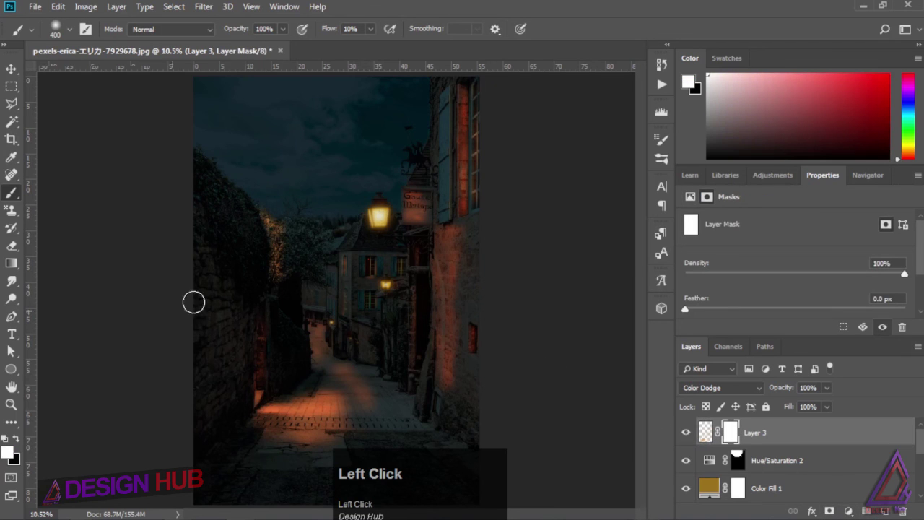
pyautogui.click(16, 438)
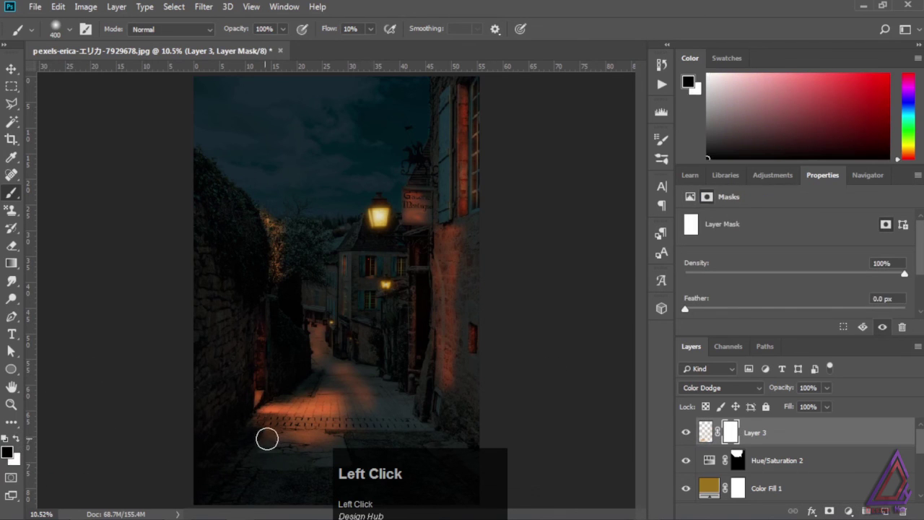
pyautogui.moveTo(274, 438); pyautogui.dragTo(336, 439)
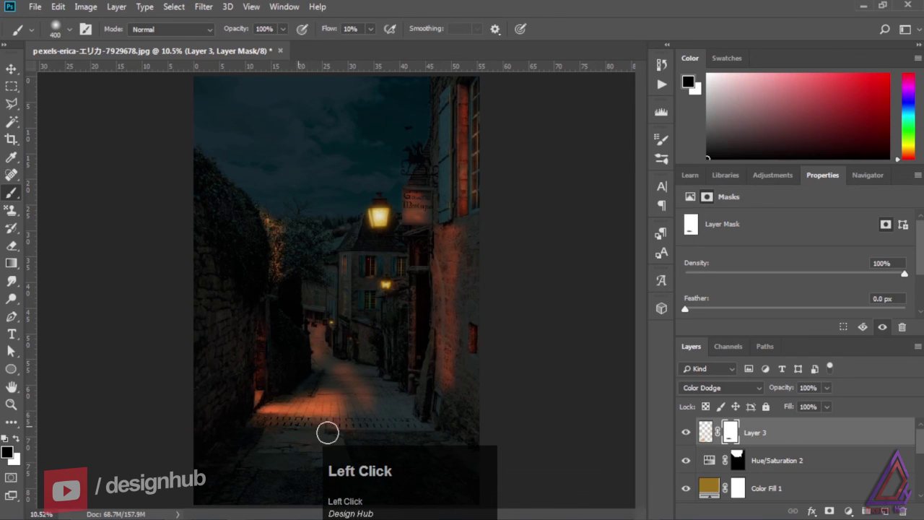
pyautogui.moveTo(341, 379)
pyautogui.mouseDown()
pyautogui.moveTo(344, 395)
pyautogui.moveTo(305, 401)
pyautogui.mouseUp()
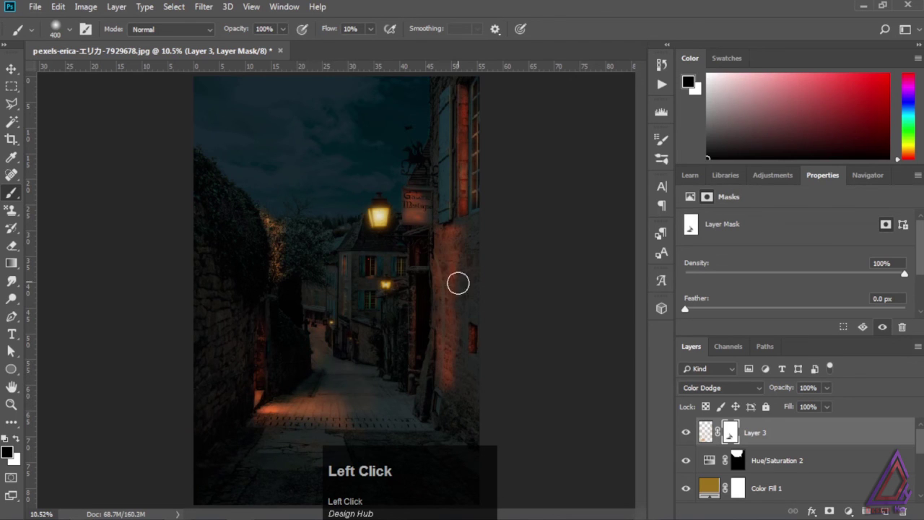
# Mask back the glow on the right-hand wall, tree and middle house, and compare the image with Layer 3 hidden and shown.
pyautogui.moveTo(457, 283)
pyautogui.mouseDown()
pyautogui.moveTo(455, 255)
pyautogui.moveTo(445, 320)
pyautogui.mouseUp()
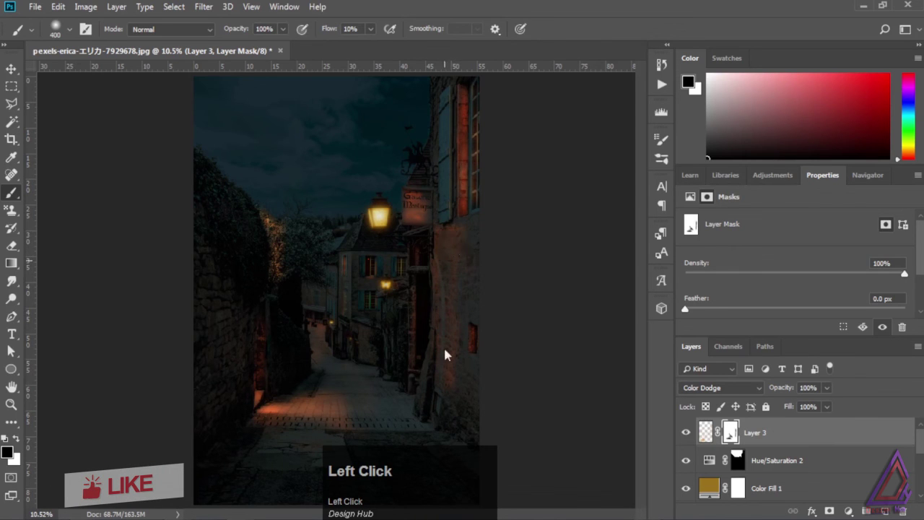
pyautogui.moveTo(424, 205)
pyautogui.mouseDown()
pyautogui.moveTo(408, 200)
pyautogui.moveTo(430, 222)
pyautogui.mouseUp()
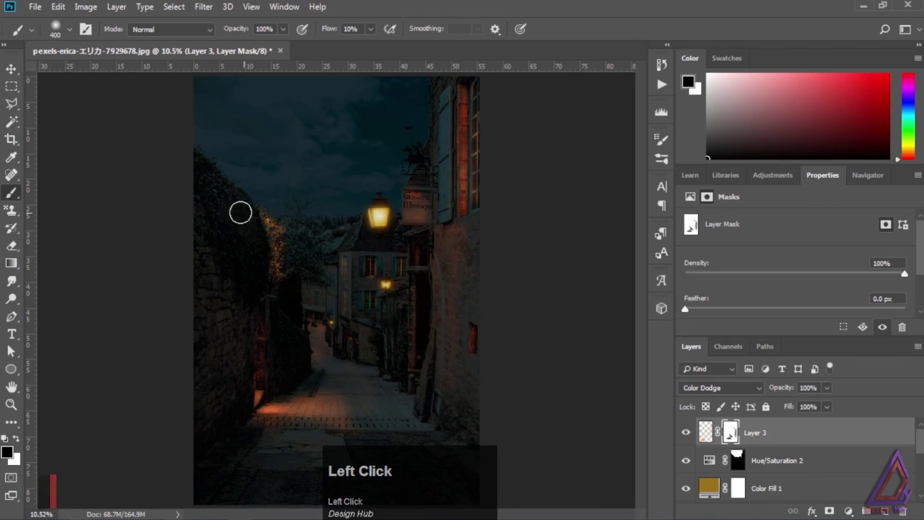
pyautogui.moveTo(239, 212)
pyautogui.mouseDown()
pyautogui.moveTo(263, 208)
pyautogui.moveTo(285, 243)
pyautogui.mouseUp()
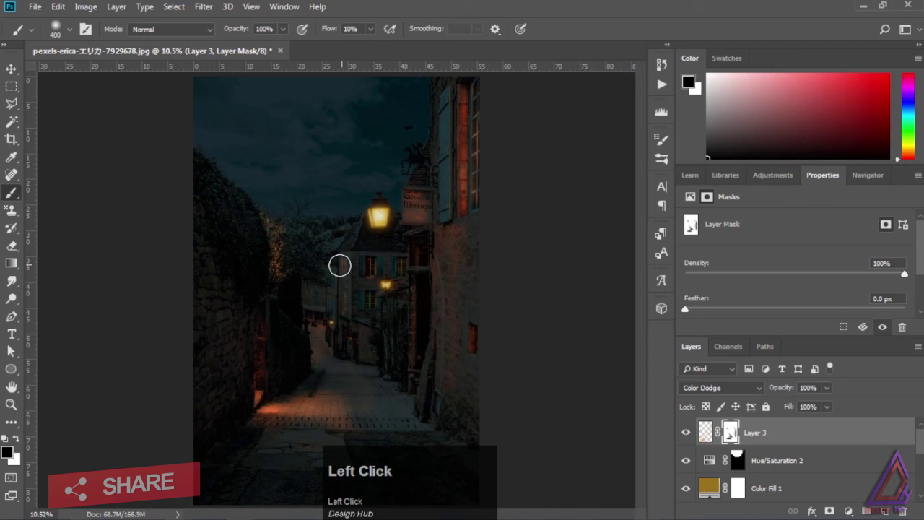
pyautogui.moveTo(339, 264); pyautogui.dragTo(374, 262)
pyautogui.click(685, 432)
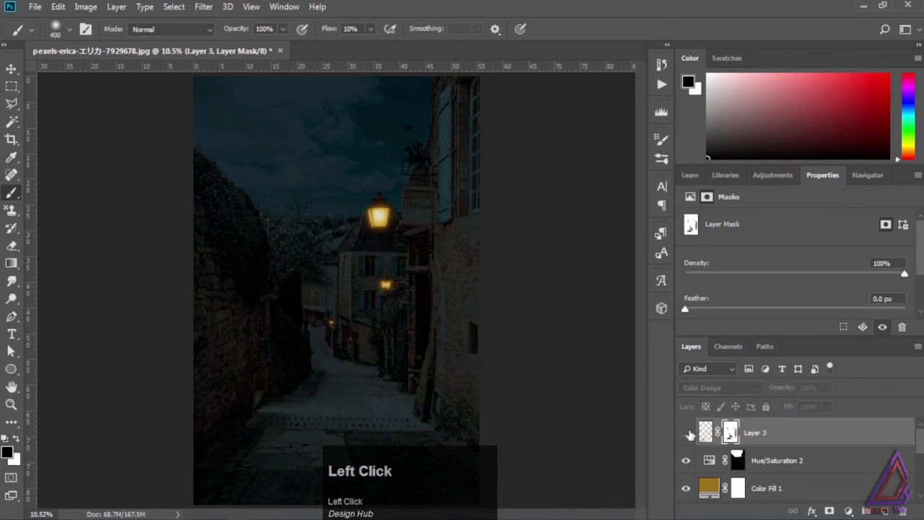
pyautogui.click(686, 432)
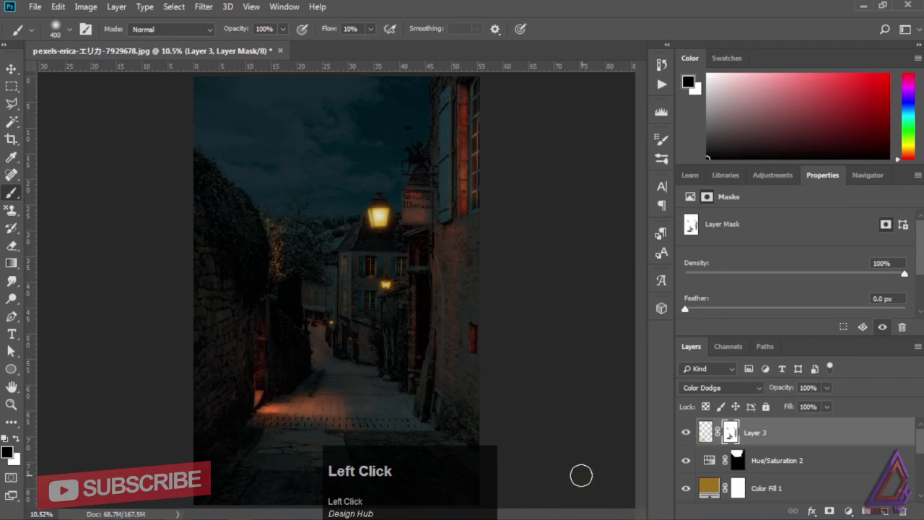